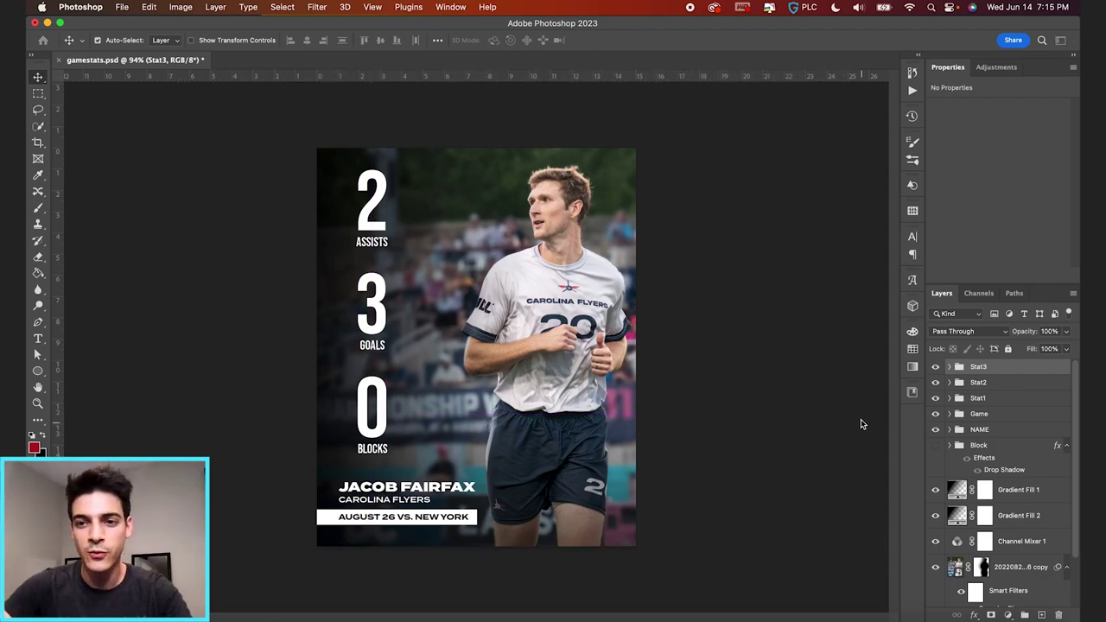
- Create a new blank 1080 by 1350 pixel portrait document
key(super+n)
double_click(904, 162)
text(1080)
key(Tab)
text(13)
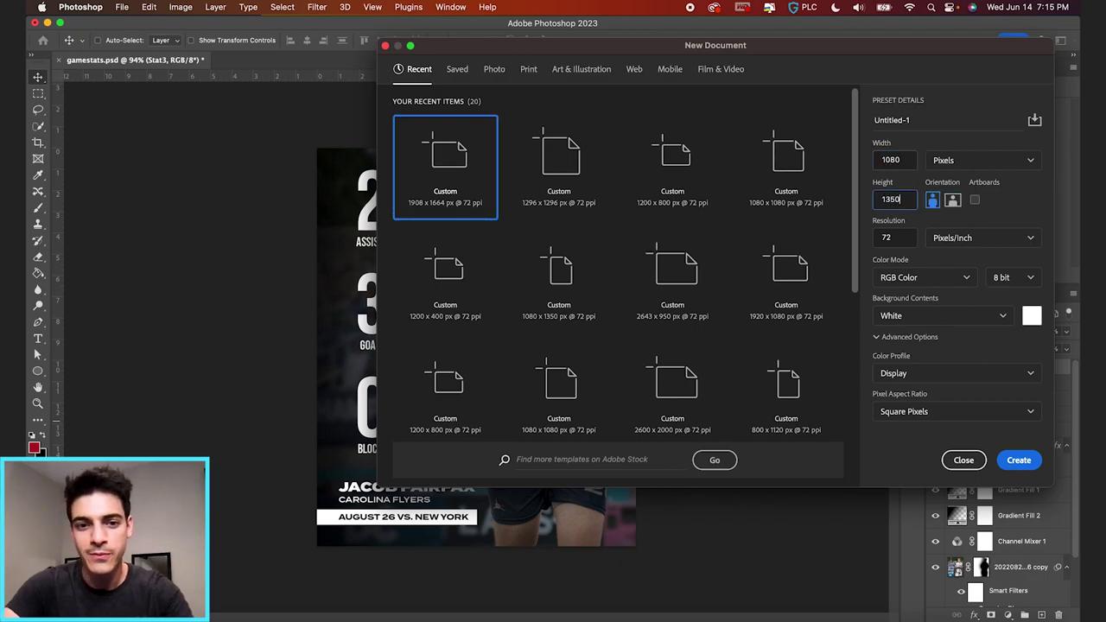
key(Return)
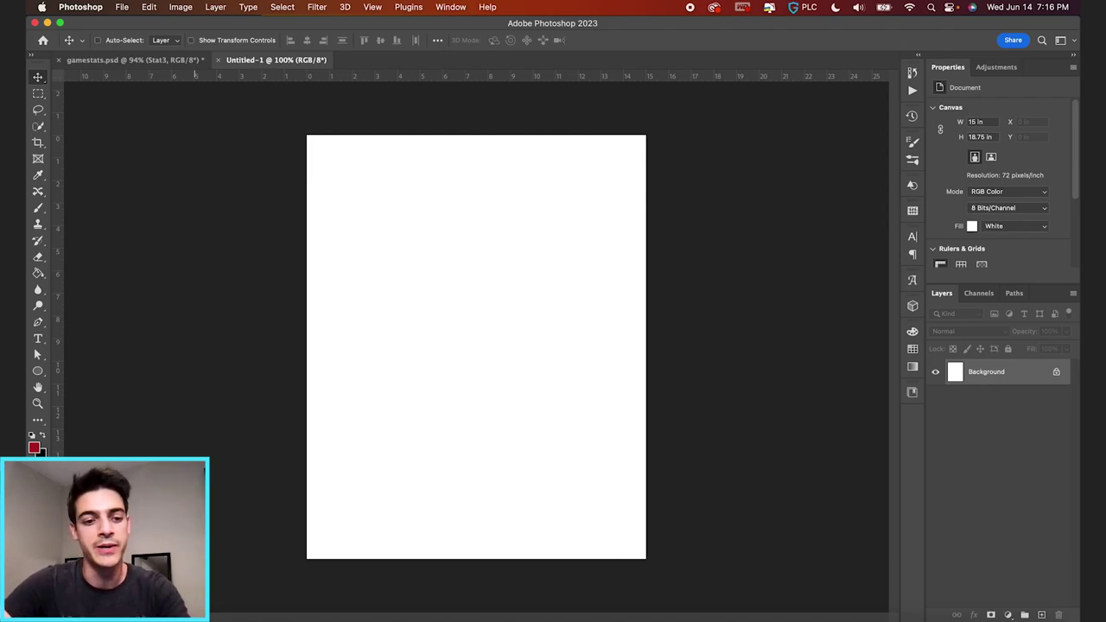
key(super+Tab)
- Place the player photo 20220826-DSC01106 copy.jpg, scaled up to fill the canvas
drag(175, 79, 499, 373)
drag(624, 252, 905, 123)
drag(635, 359, 681, 324)
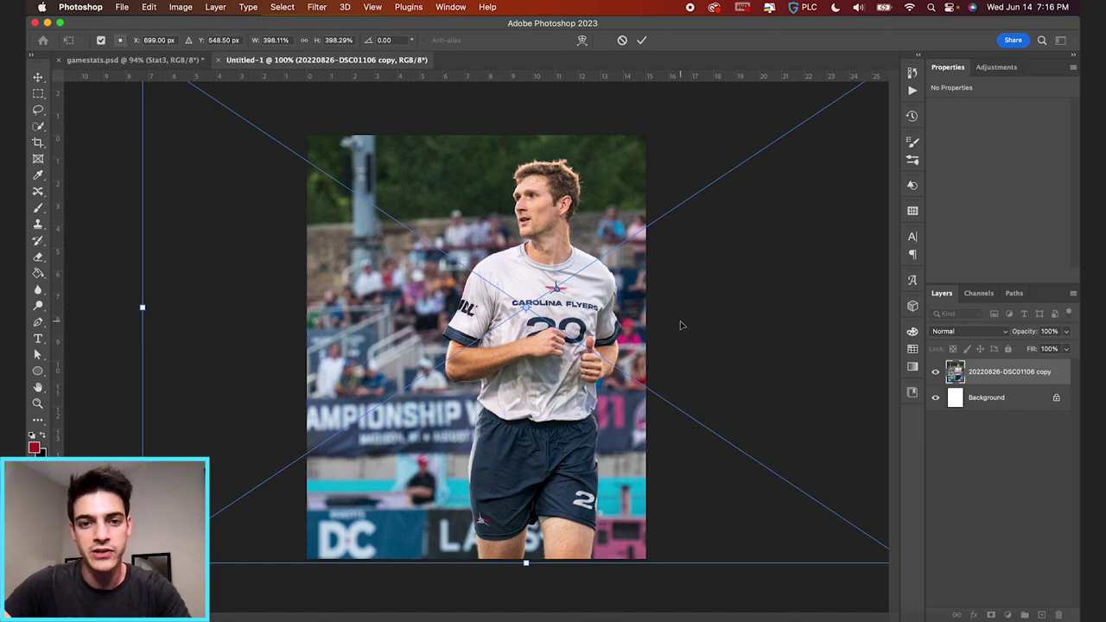
key(Return)
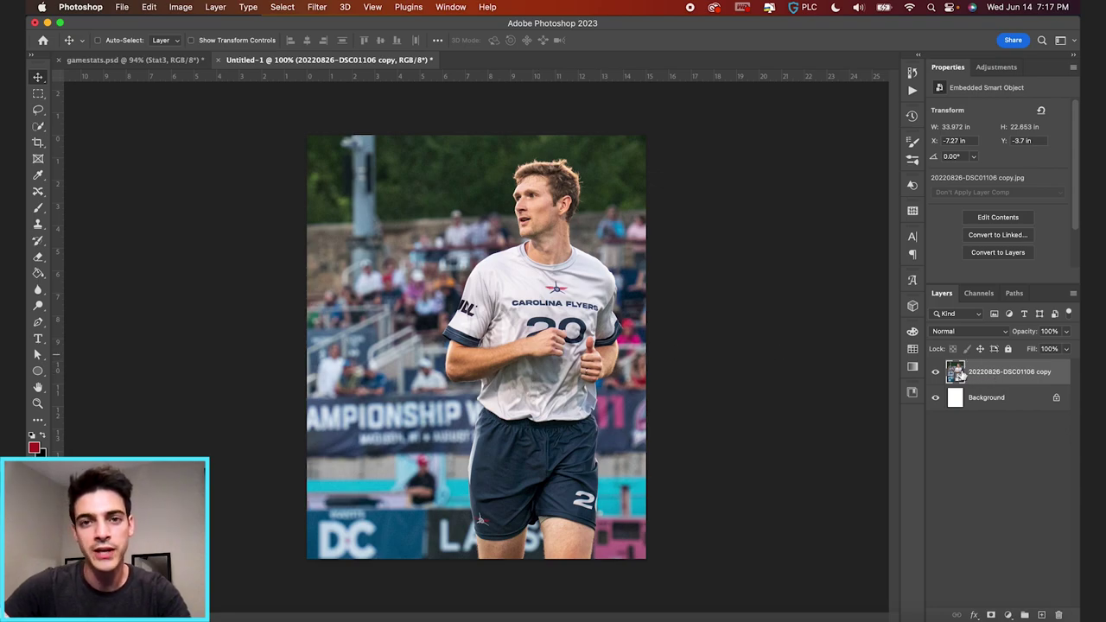
key(super+j)
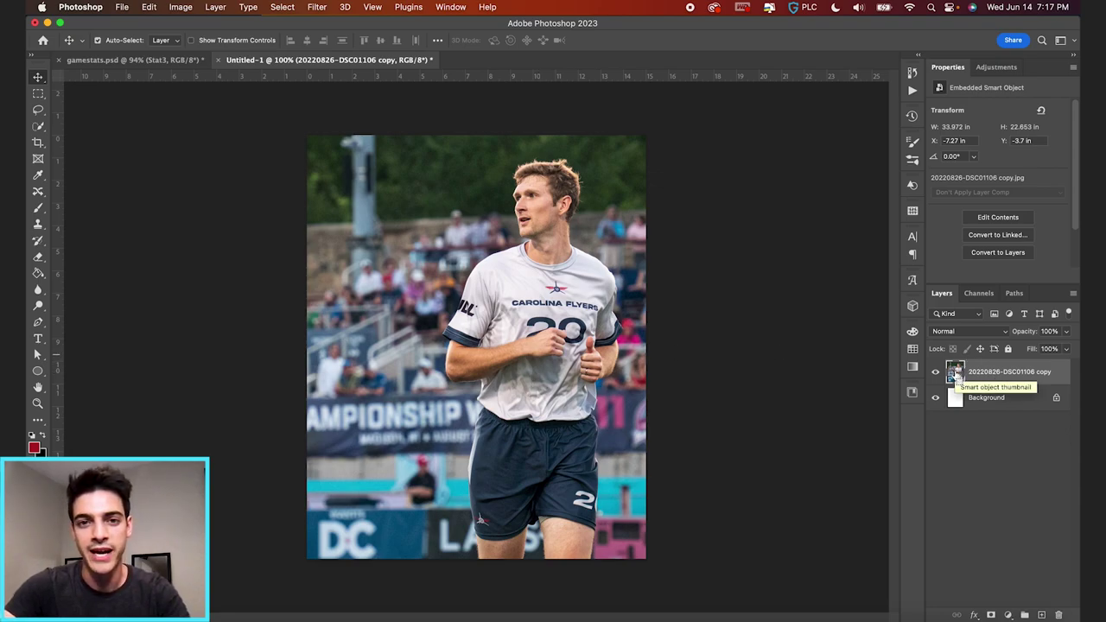
- Apply an 8.0-radius Gaussian Blur to the duplicated top photo copy
click(317, 7)
mouse_move(365, 169)
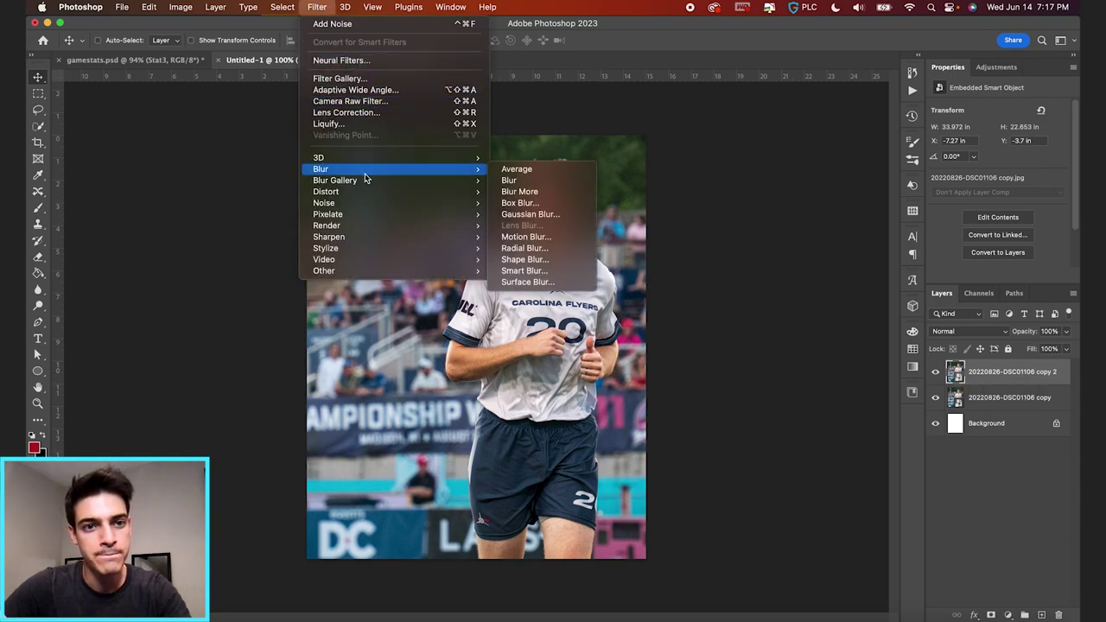
click(574, 214)
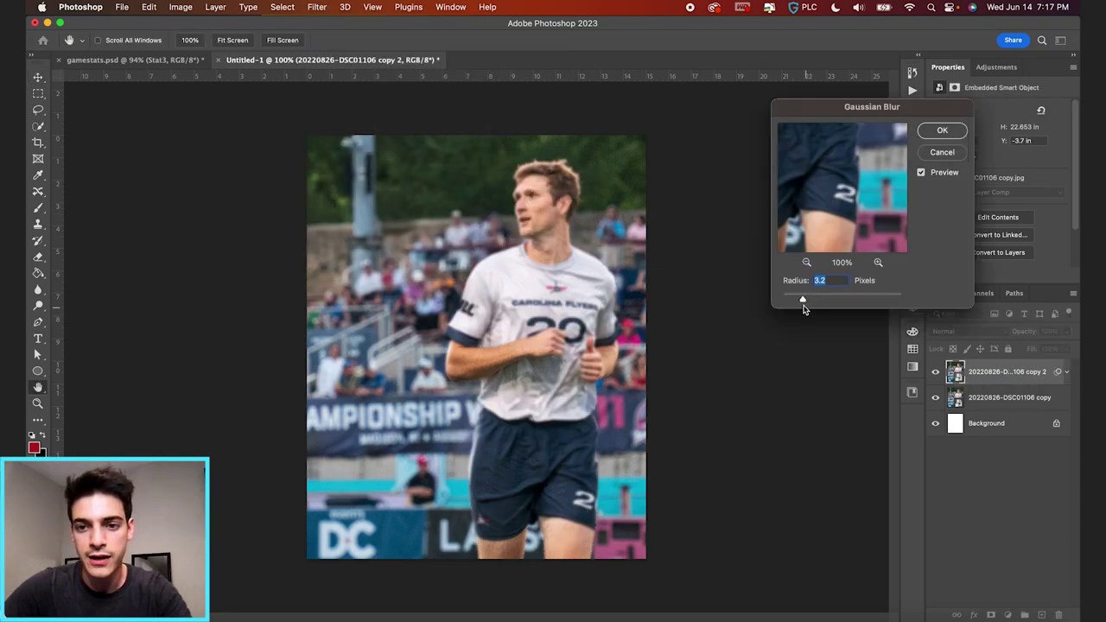
mouse_move(806, 298)
mouse_down()
mouse_move(833, 301)
mouse_move(820, 301)
mouse_up()
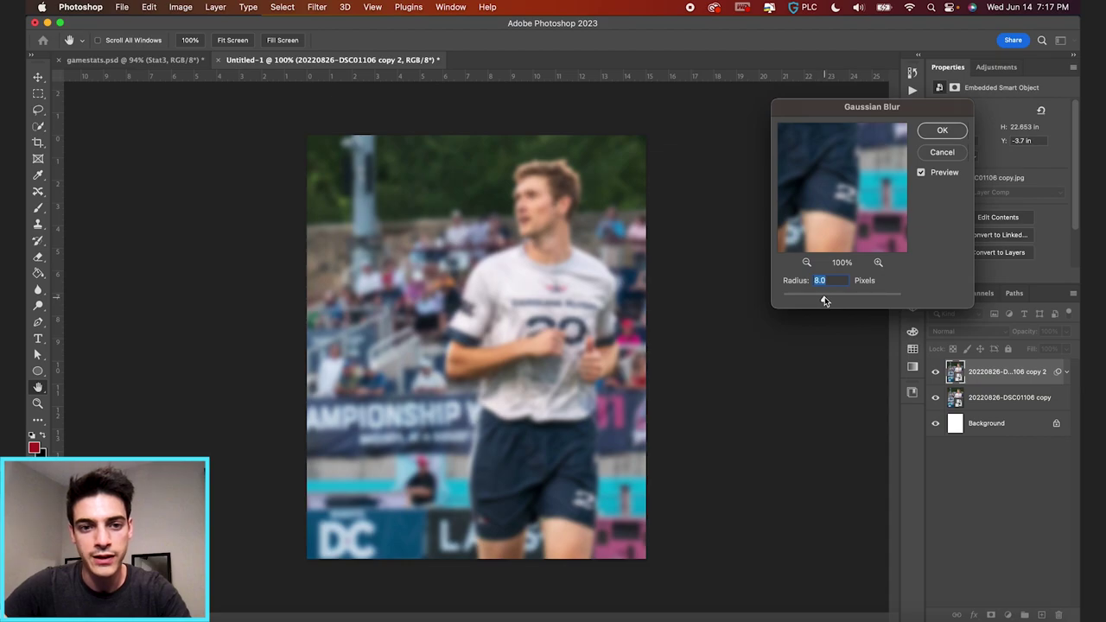
click(942, 132)
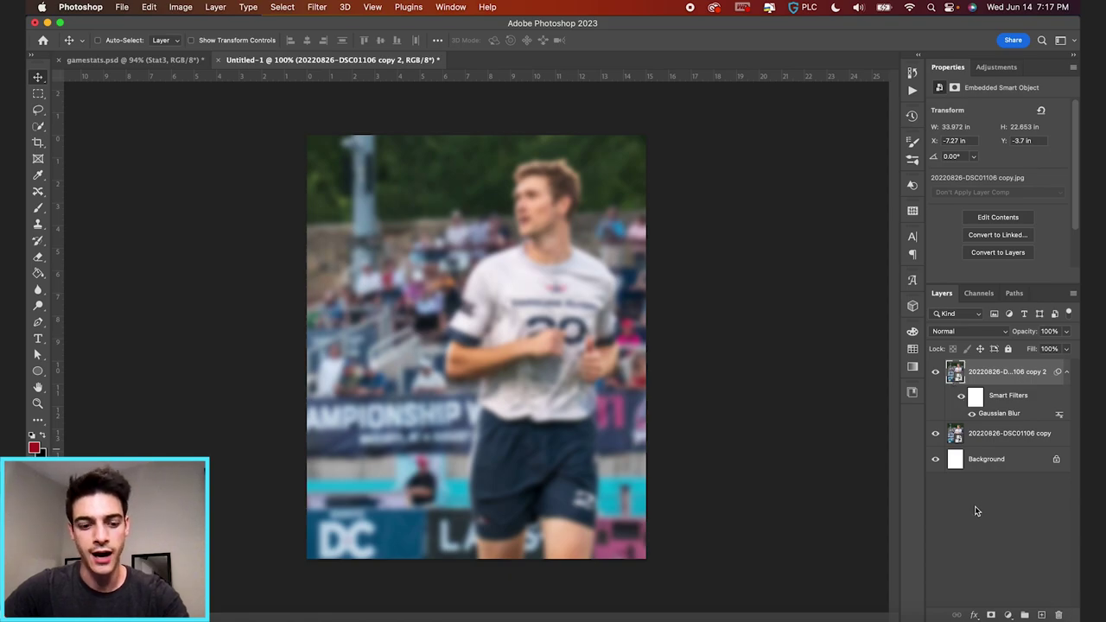
alt+click(992, 616)
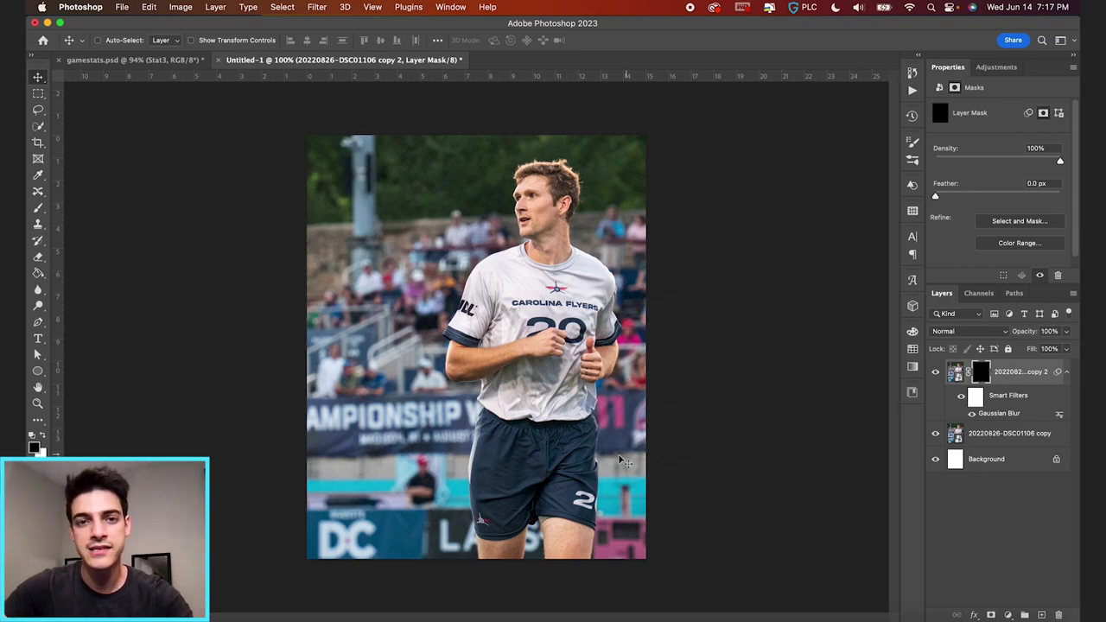
- Paint white on the blur mask with an 1100 brush, revealing blur on the left background up to the trees
key(b)
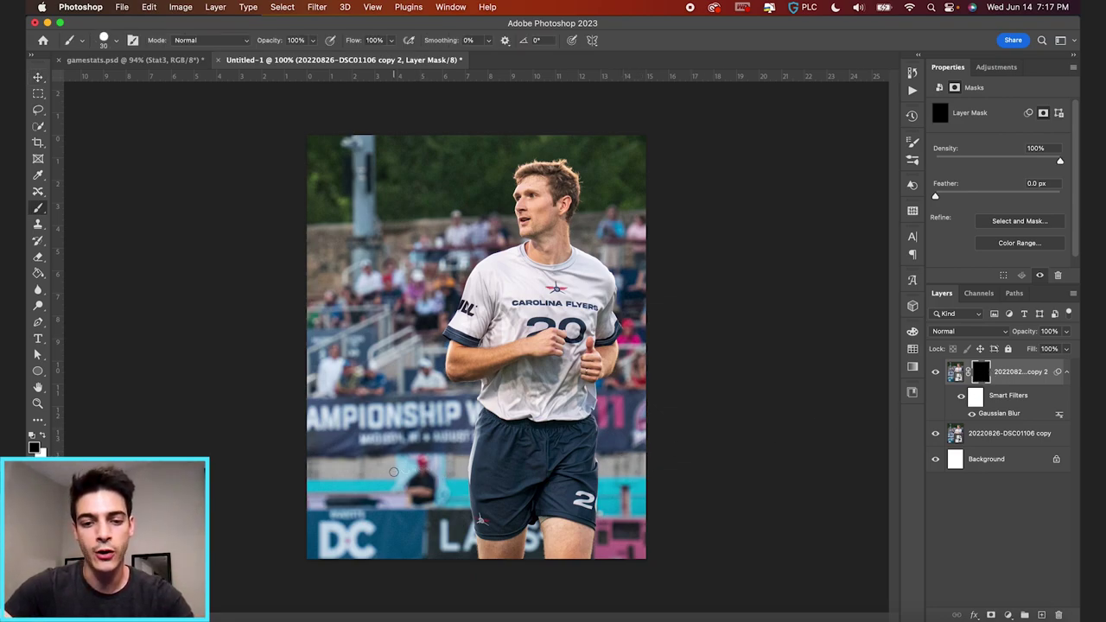
key(bracketright)
key(bracketright)
key(bracketright)
key(bracketright)
key(bracketright)
key(bracketright)
key(bracketright)
key(bracketright)
key(bracketright)
key(bracketright)
key(bracketright)
key(bracketright)
key(bracketright)
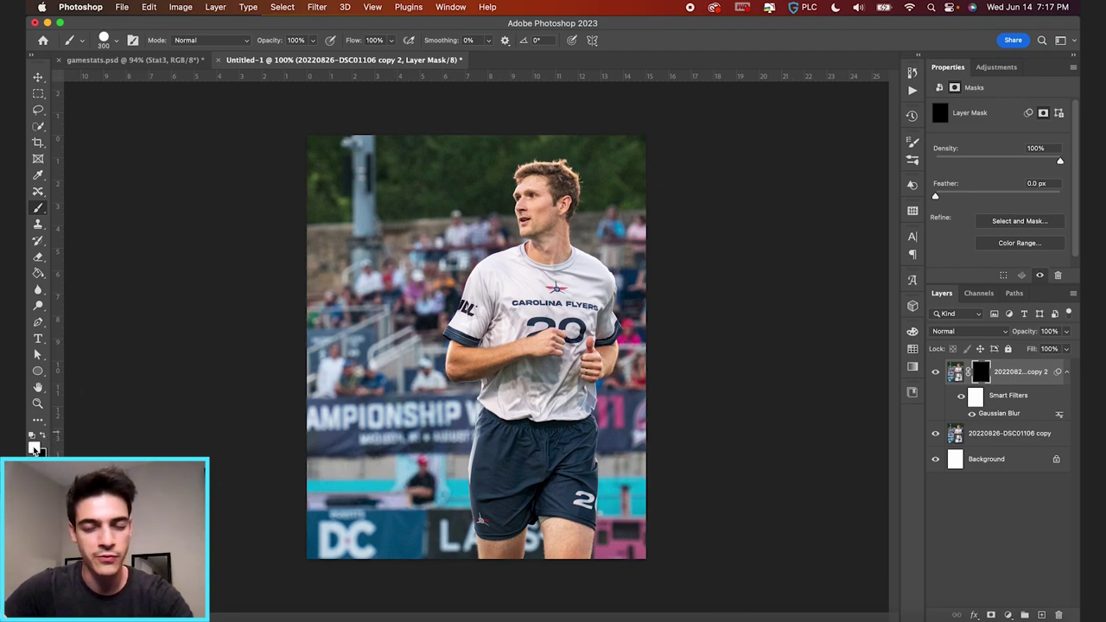
key(bracketright)
key(bracketright)
key(bracketright)
key(bracketright)
key(bracketright)
key(bracketright)
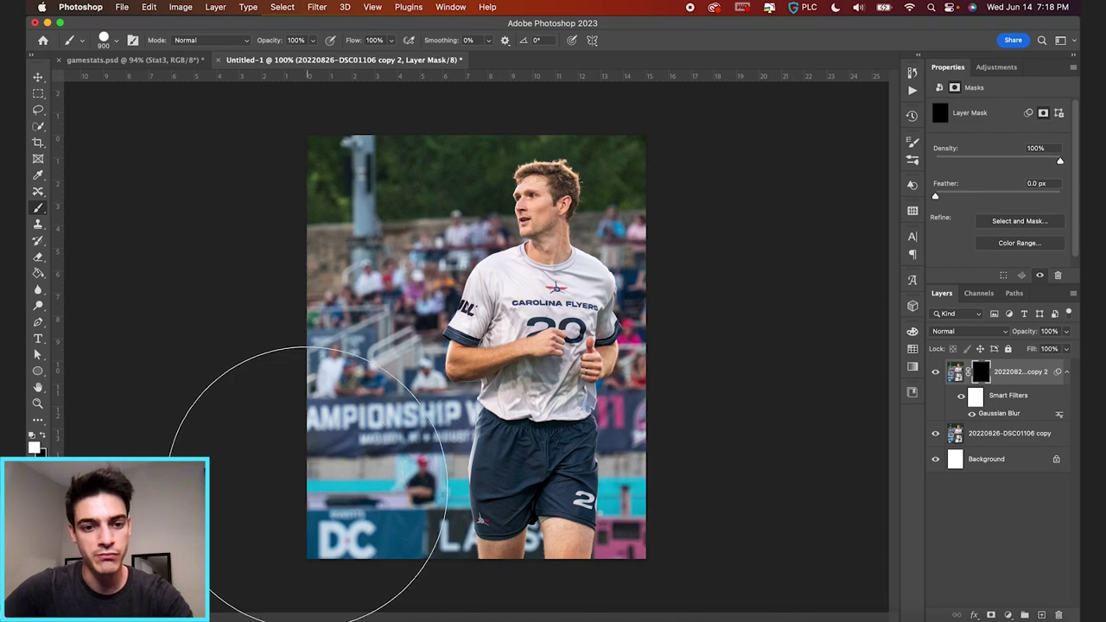
click(307, 486)
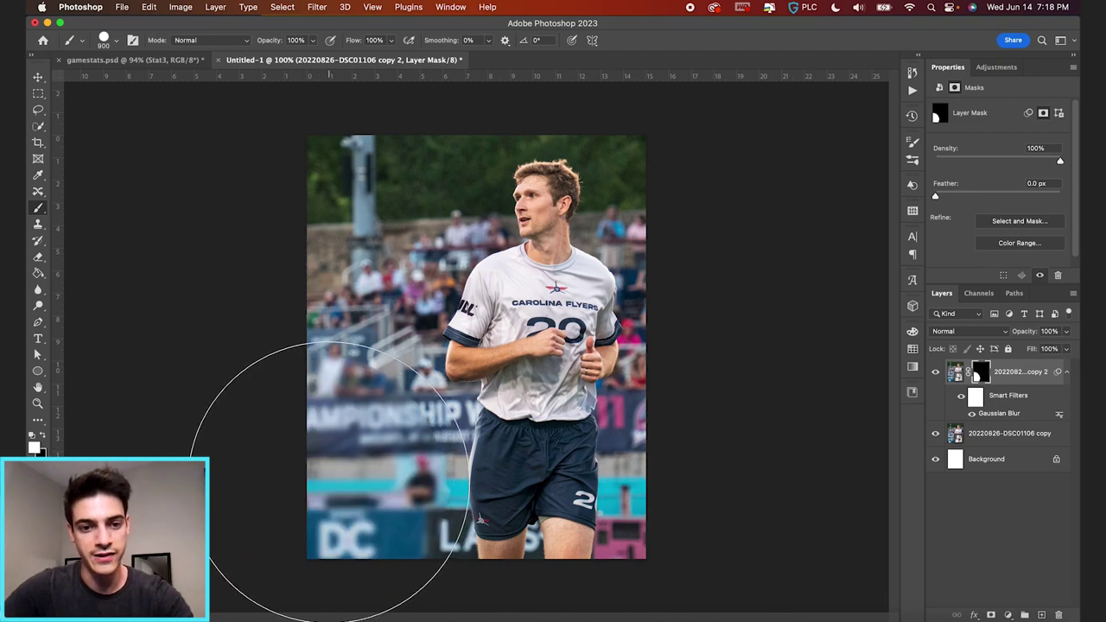
key(super+z)
drag(342, 446, 348, 436)
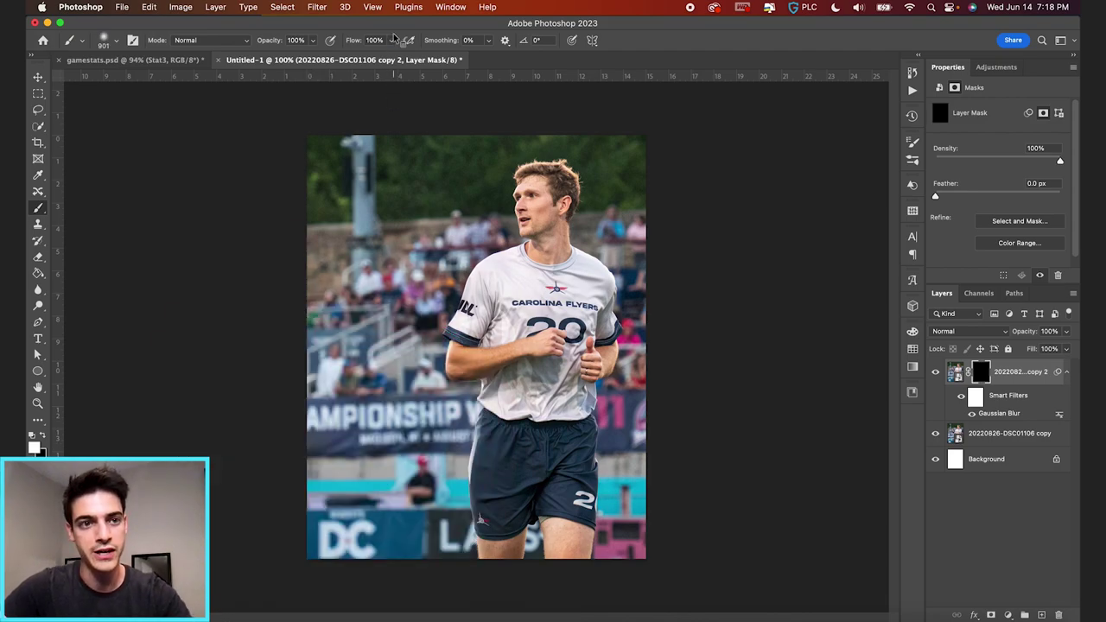
click(117, 41)
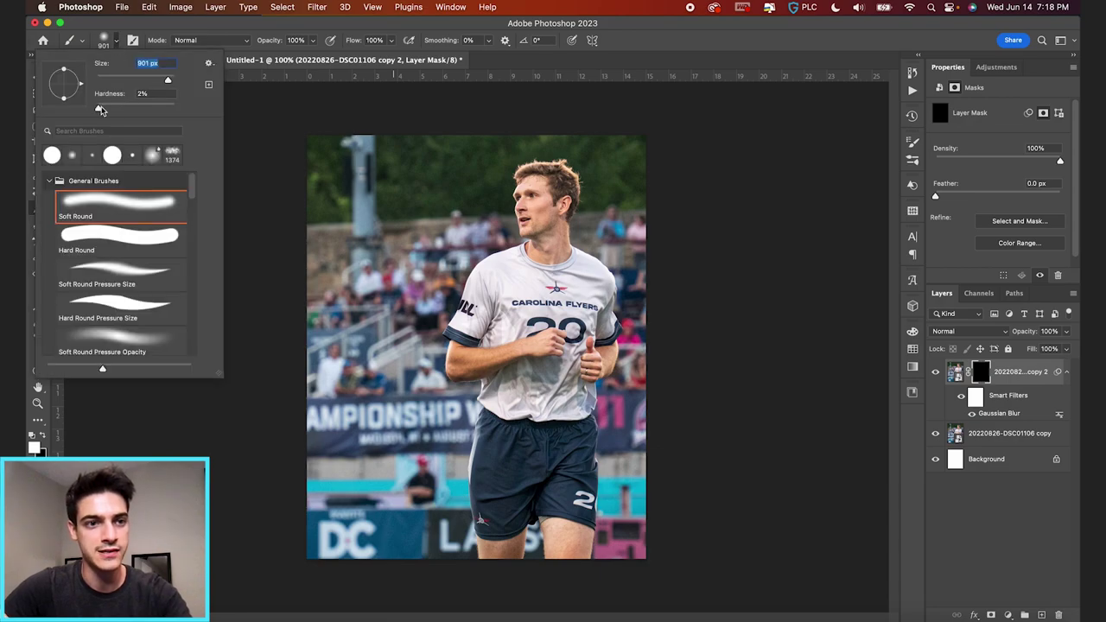
click(118, 42)
key(bracketright)
key(bracketright)
key(bracketright)
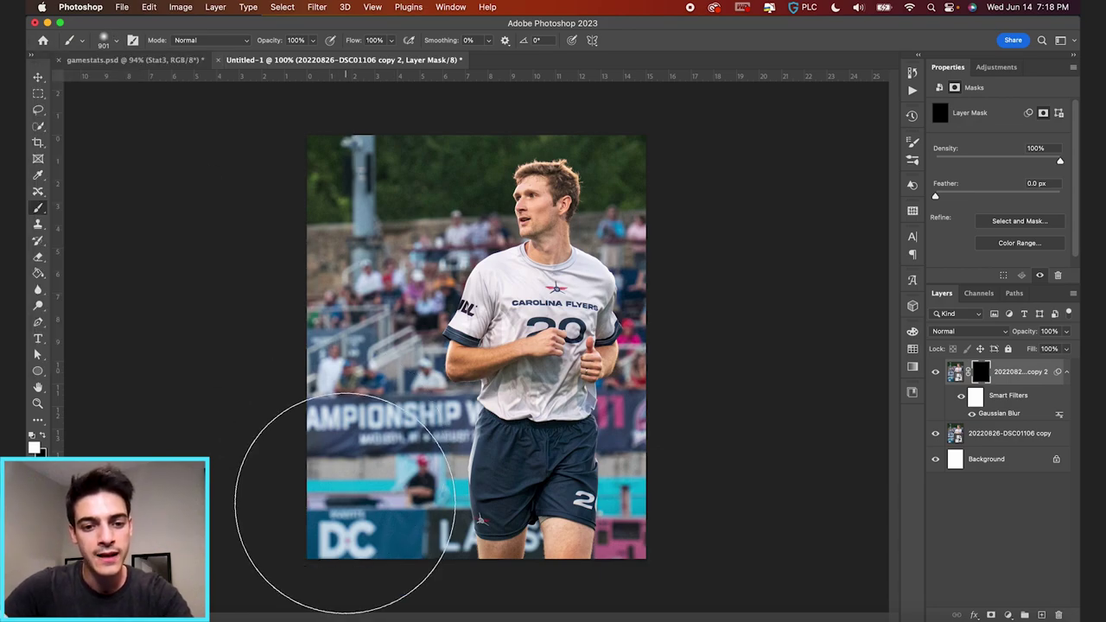
click(327, 488)
mouse_move(327, 489)
mouse_down()
mouse_move(267, 314)
mouse_move(304, 314)
mouse_move(317, 187)
mouse_move(379, 158)
mouse_move(324, 173)
mouse_move(297, 321)
mouse_move(343, 212)
mouse_up()
- With an 80 black brush, restore sharpness around the player's edges
key(bracketleft)
key(bracketleft)
key(bracketleft)
key(bracketleft)
key(bracketleft)
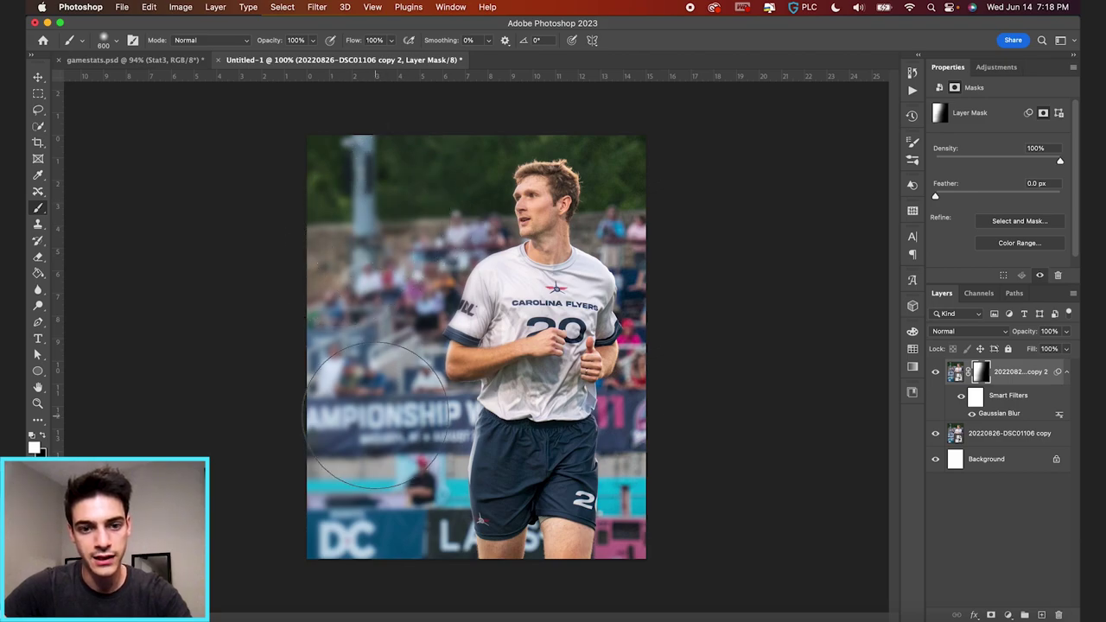
key(bracketleft)
key(bracketleft)
key(bracketleft)
key(bracketleft)
key(bracketleft)
key(bracketleft)
key(bracketleft)
key(bracketleft)
key(bracketleft)
key(bracketleft)
key(bracketleft)
key(bracketleft)
key(bracketleft)
key(bracketleft)
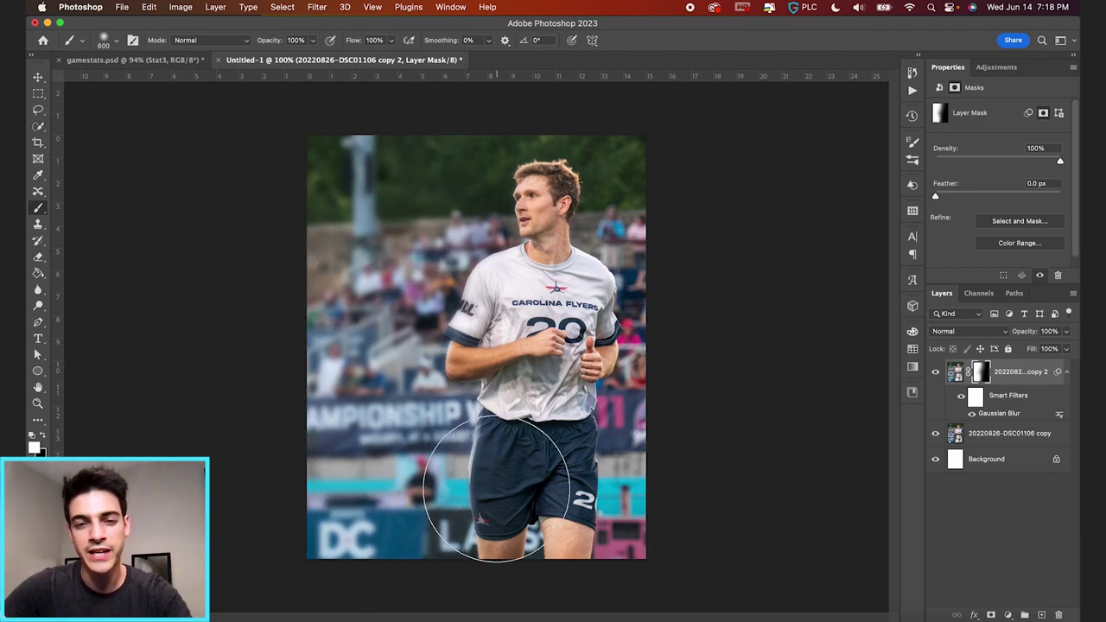
key(bracketleft)
key(bracketleft)
key(bracketleft)
key(bracketleft)
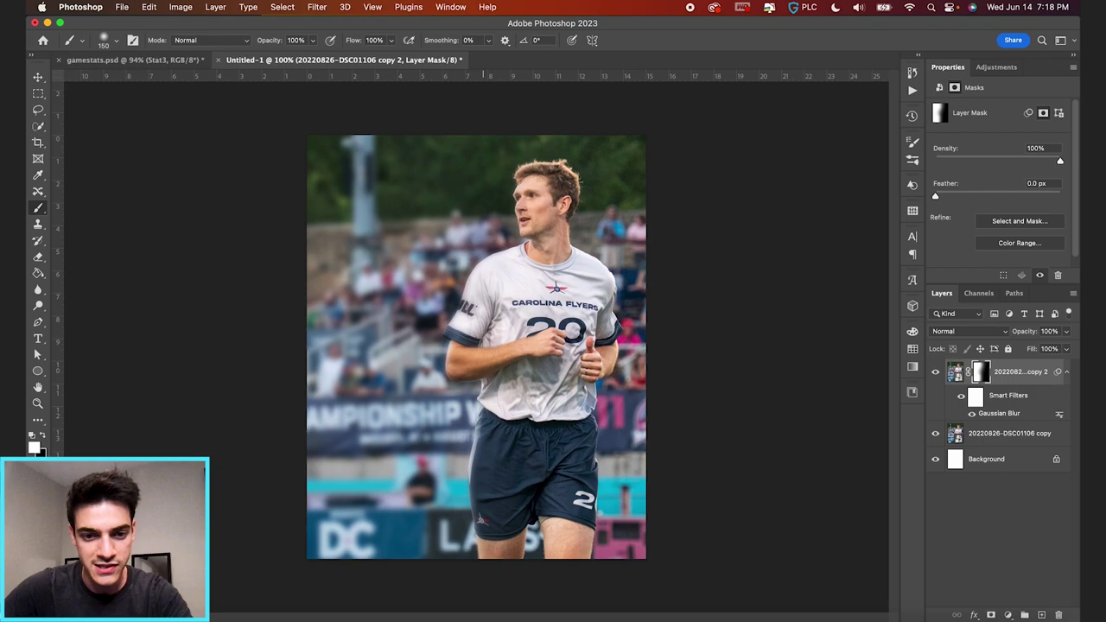
scroll(490, 485, up, 3)
scroll(485, 475, down, 2)
key(x)
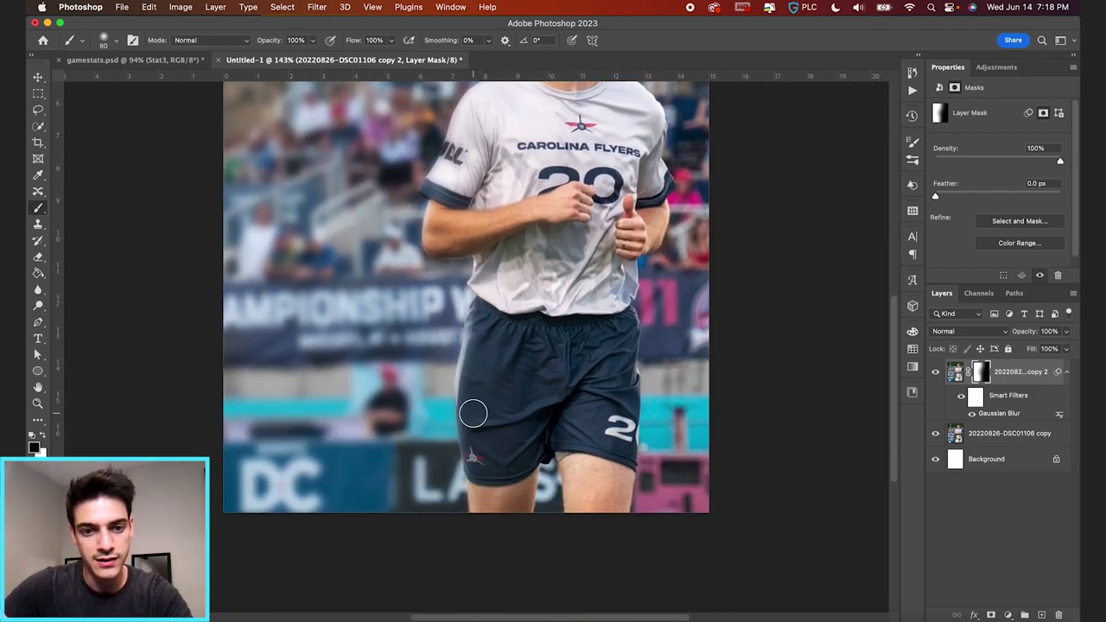
scroll(480, 378, up, 3)
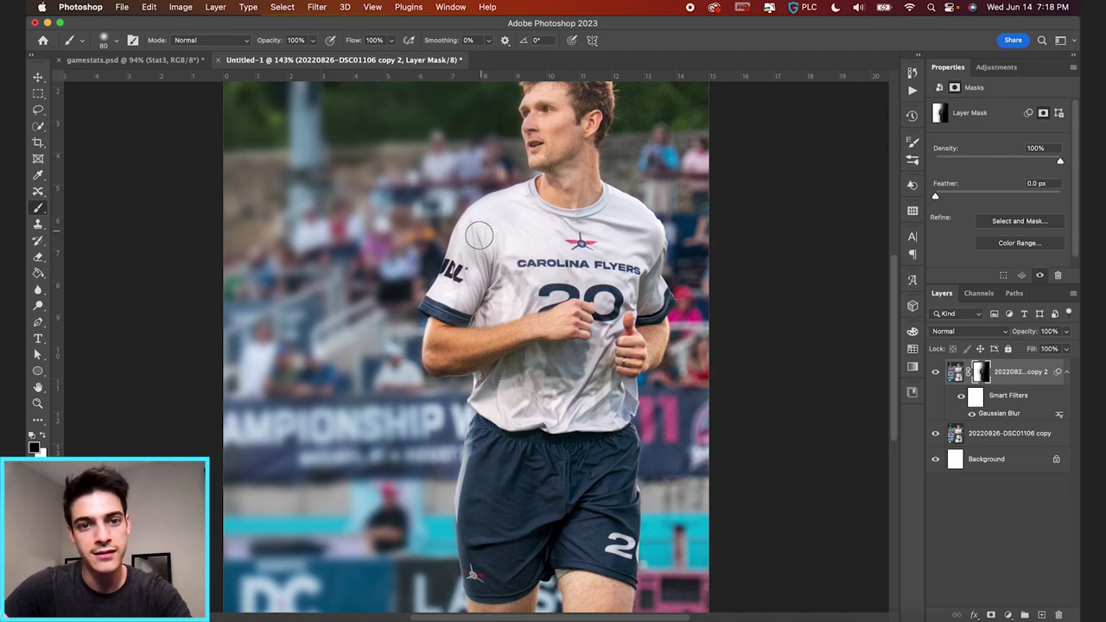
scroll(540, 195, up, 3)
scroll(546, 192, up, 1)
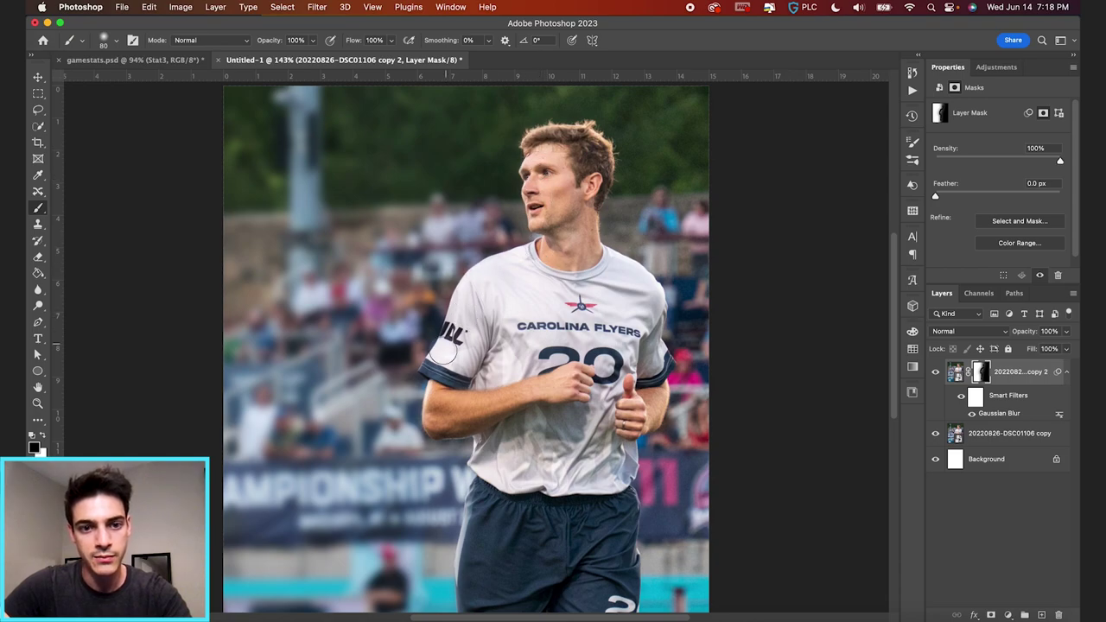
scroll(387, 378, down, 3)
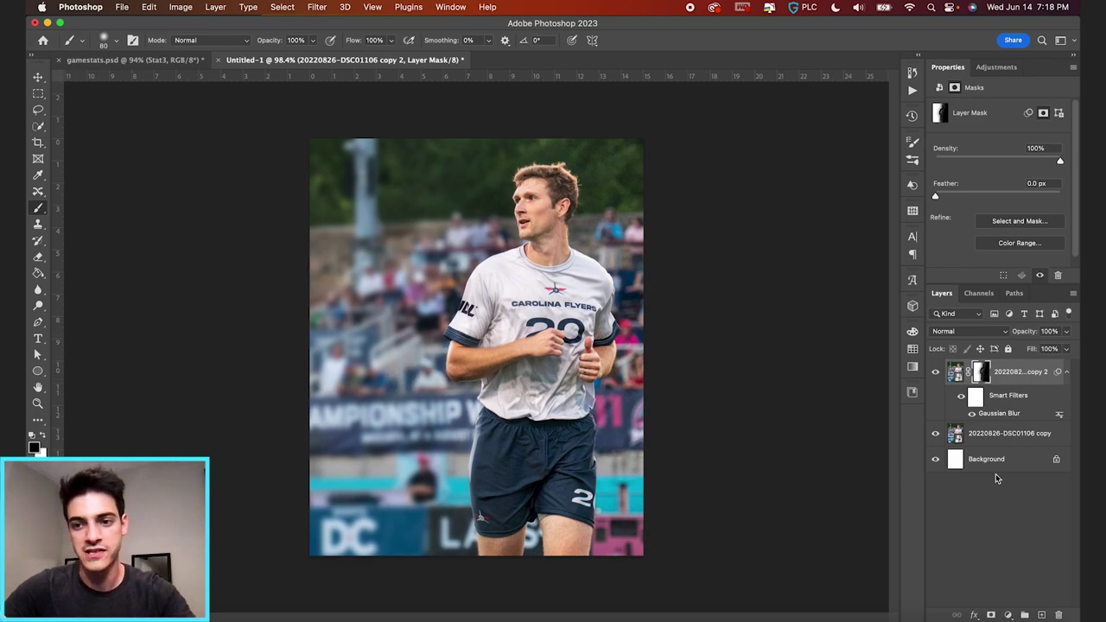
key(super+shift+alt+n)
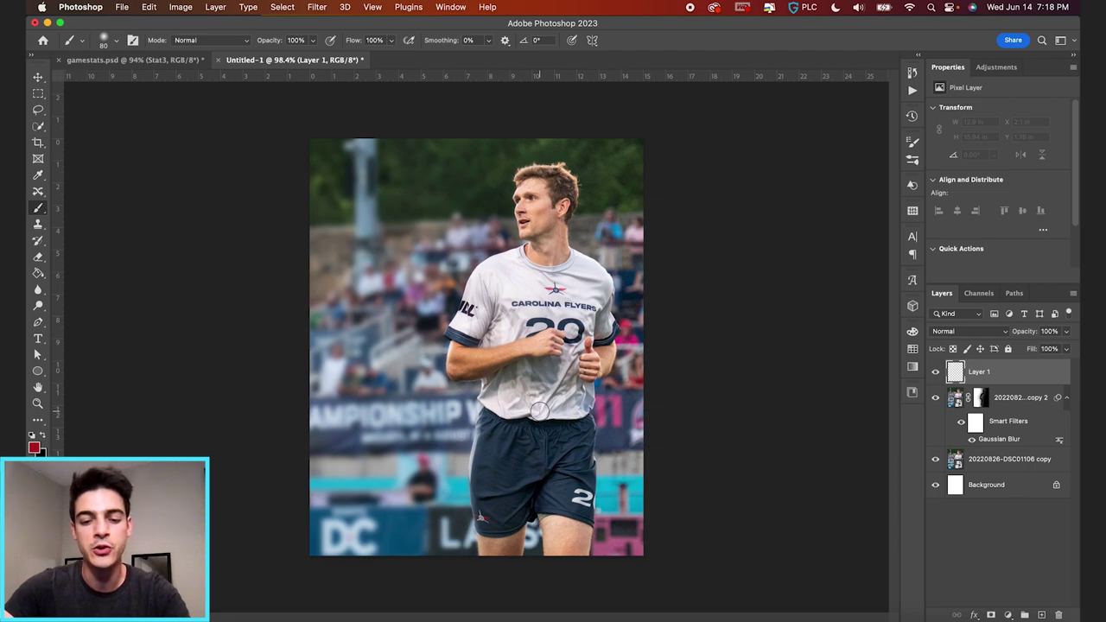
key(m)
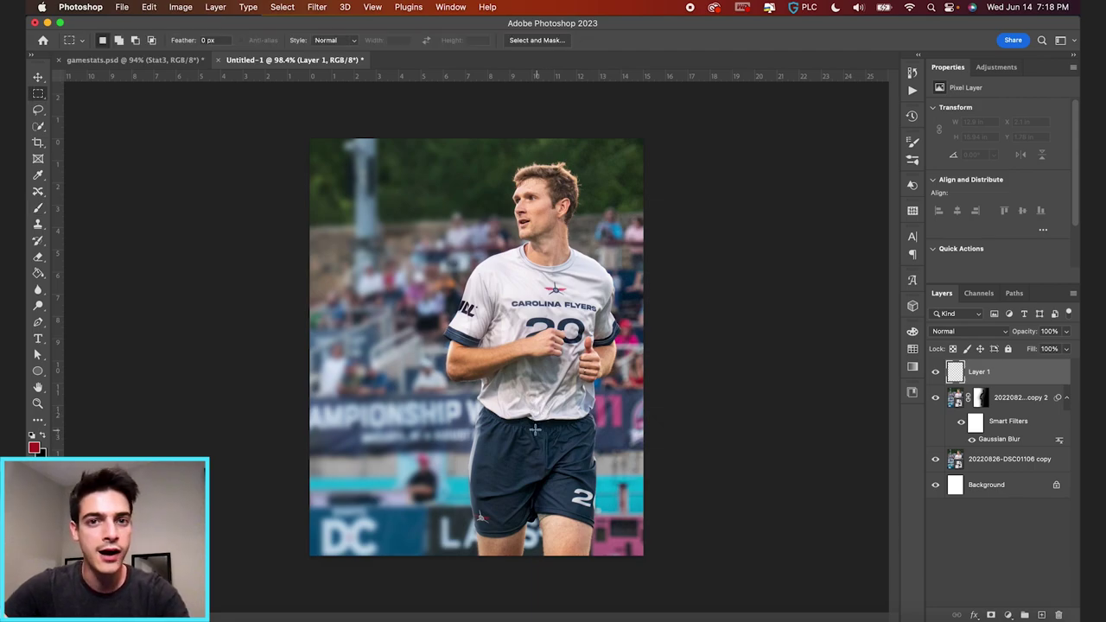
click(37, 370)
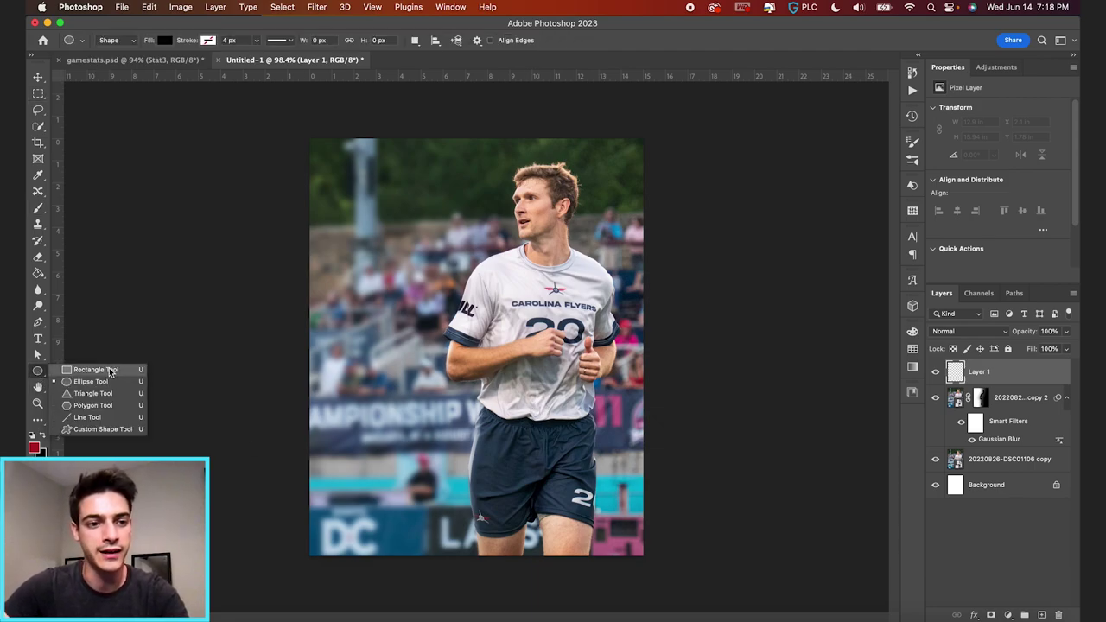
click(110, 371)
drag(310, 138, 427, 564)
key(v)
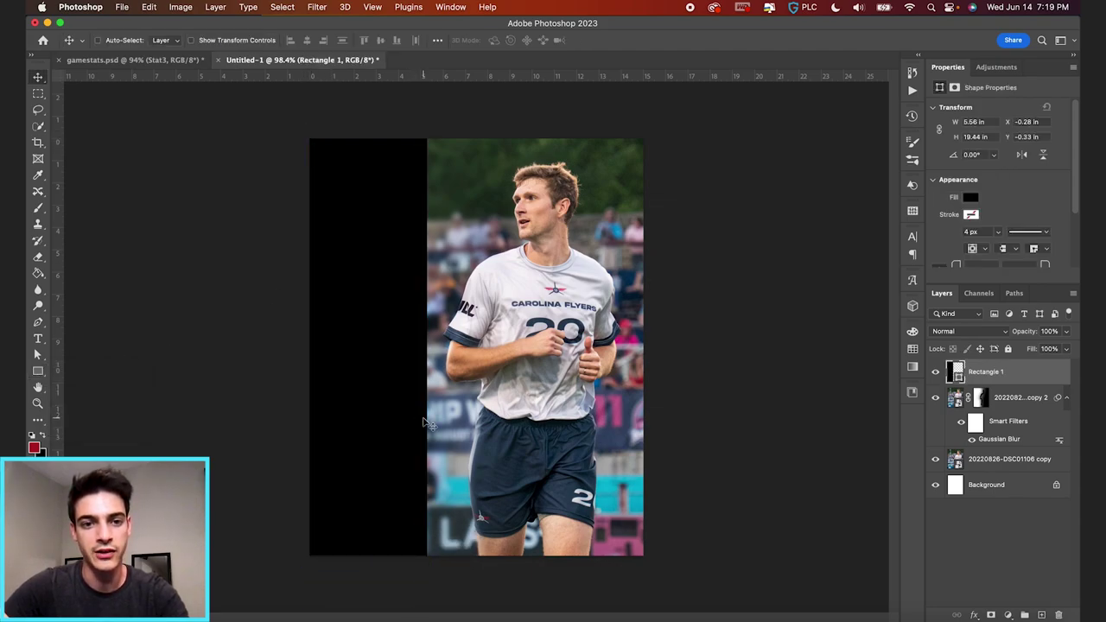
click(912, 351)
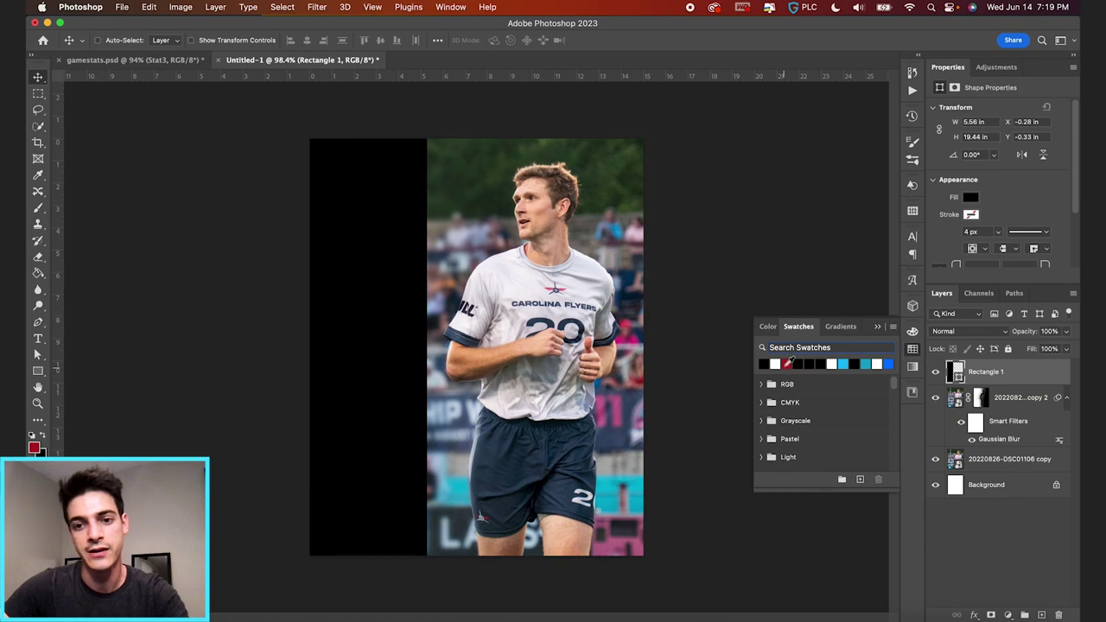
click(788, 363)
click(877, 330)
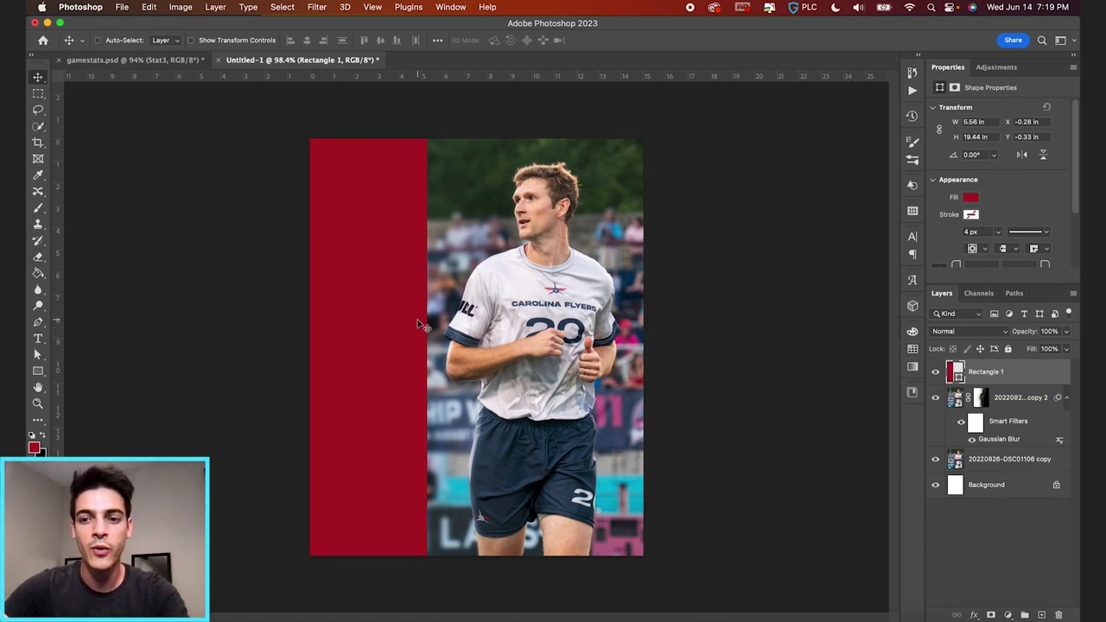
key(BackSpace)
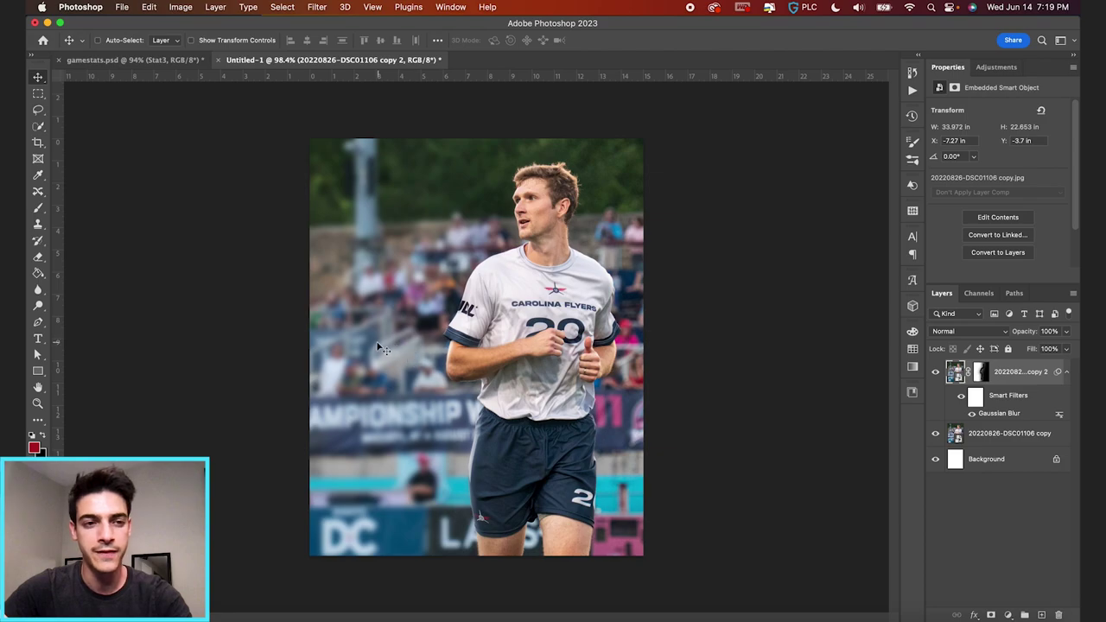
key(g)
- Select the Gradient Tool with the Basics foreground-to-transparent preset
click(37, 273)
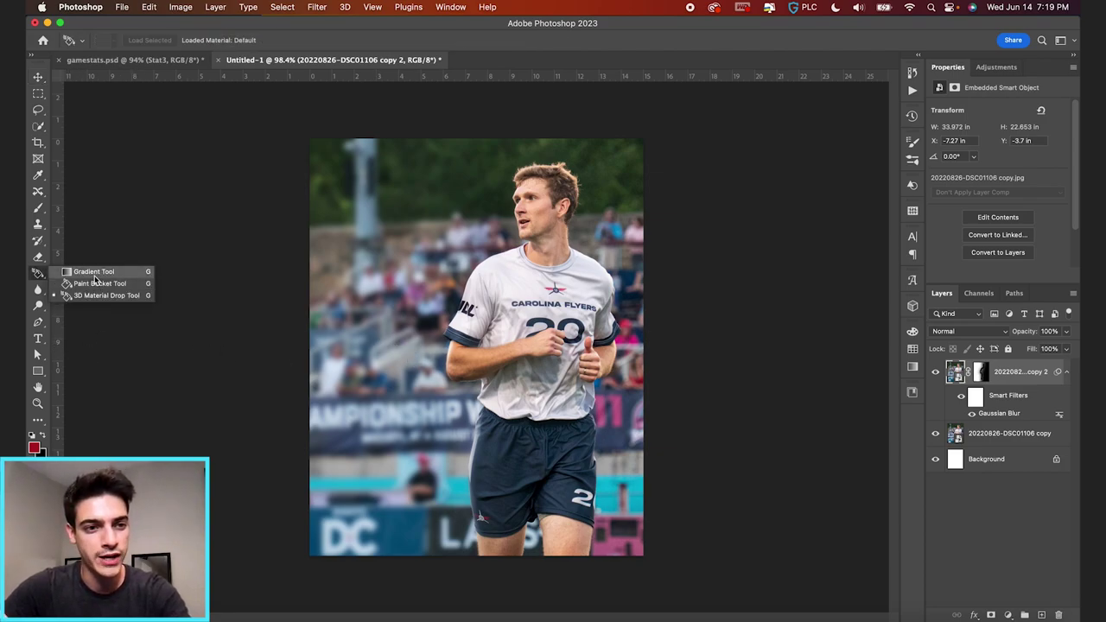
click(94, 273)
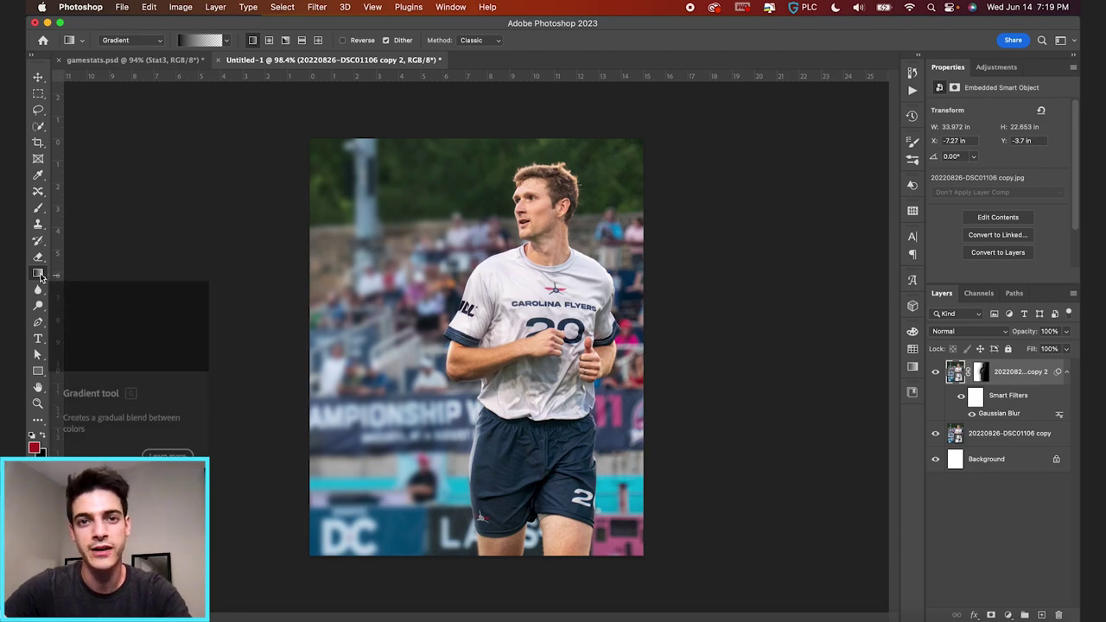
click(40, 276)
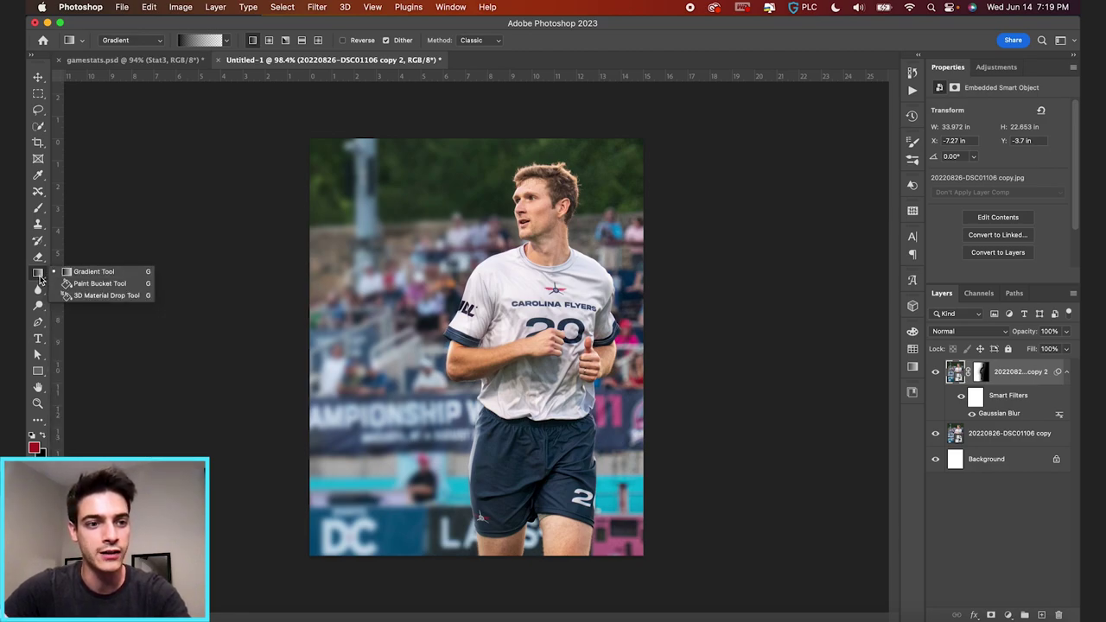
click(90, 274)
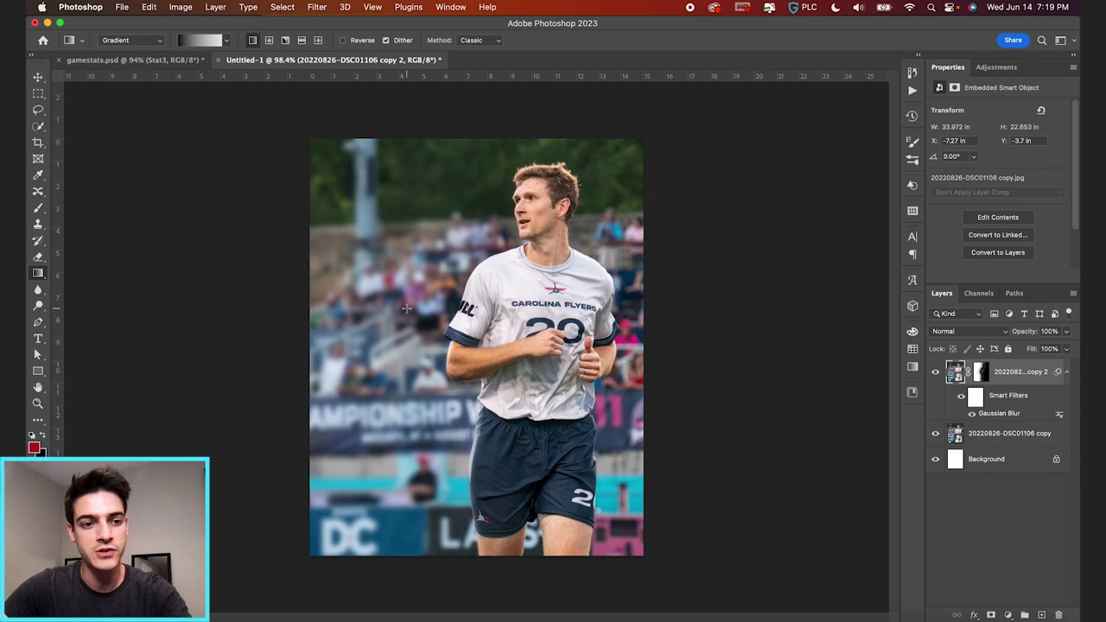
click(203, 41)
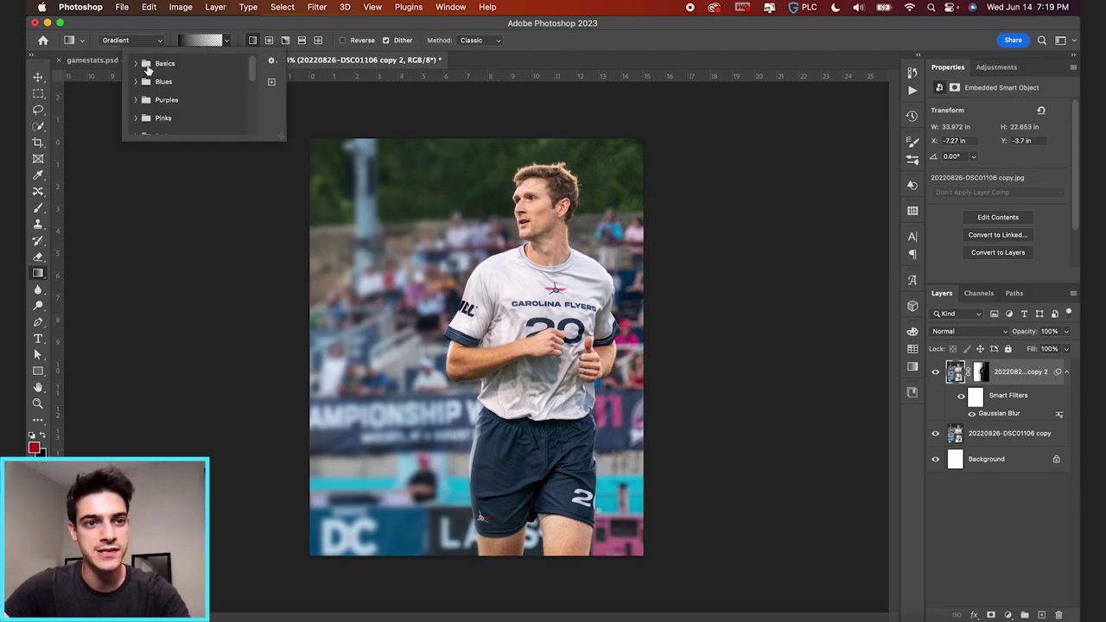
click(136, 64)
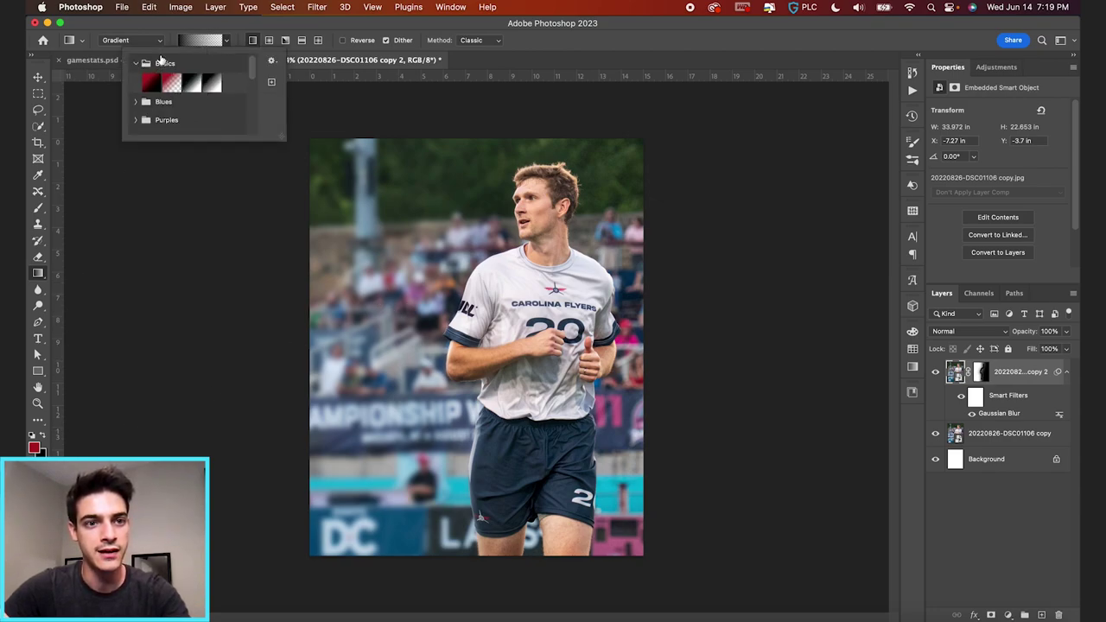
click(200, 29)
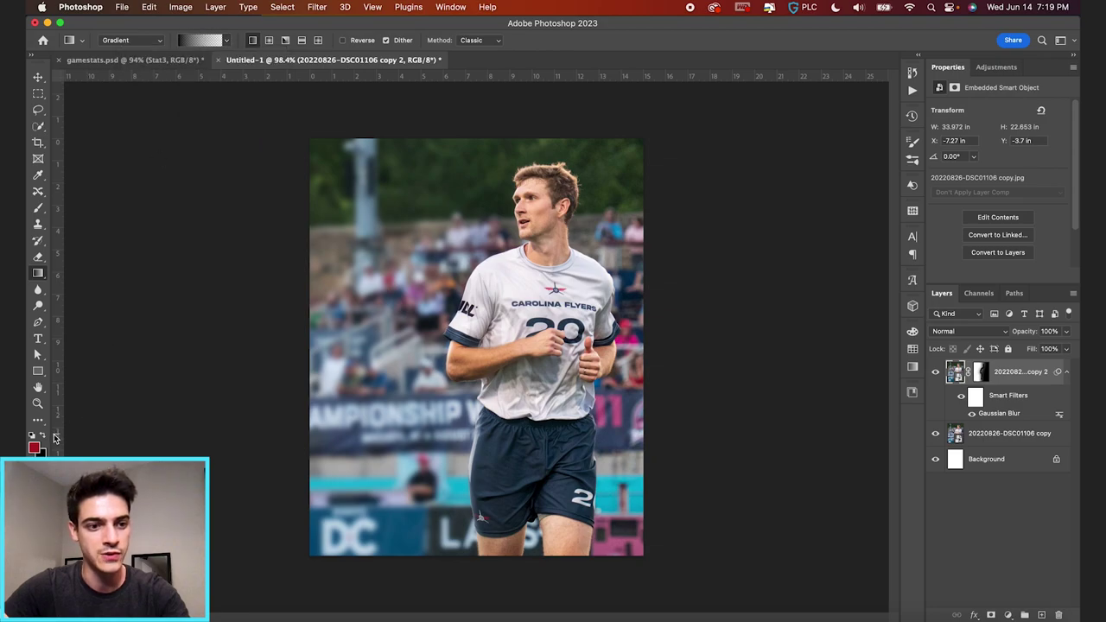
click(198, 43)
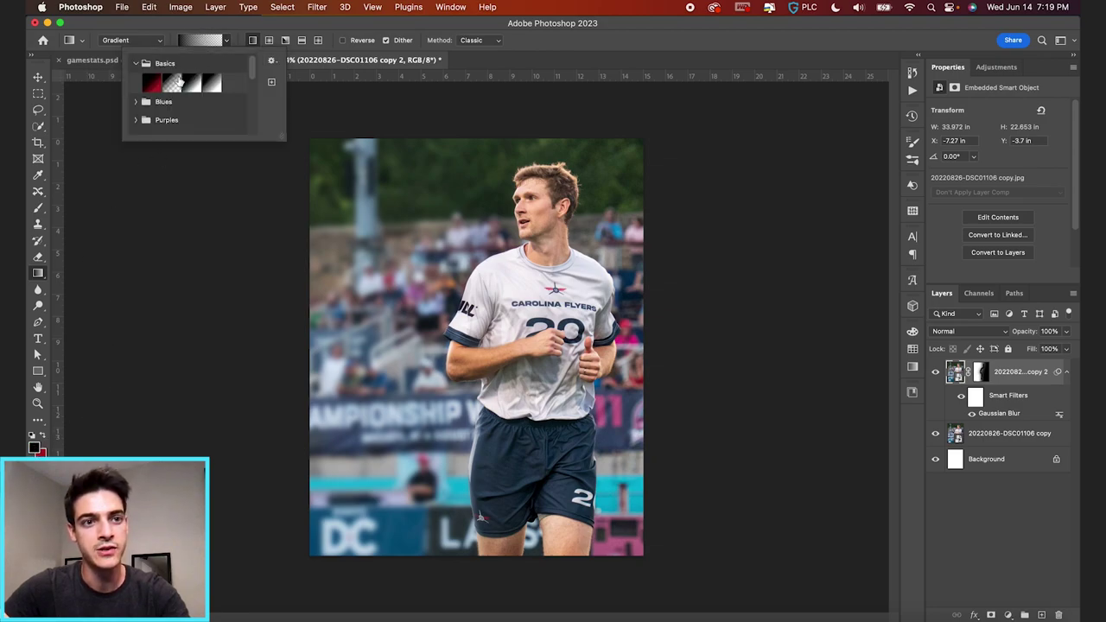
click(169, 83)
click(237, 29)
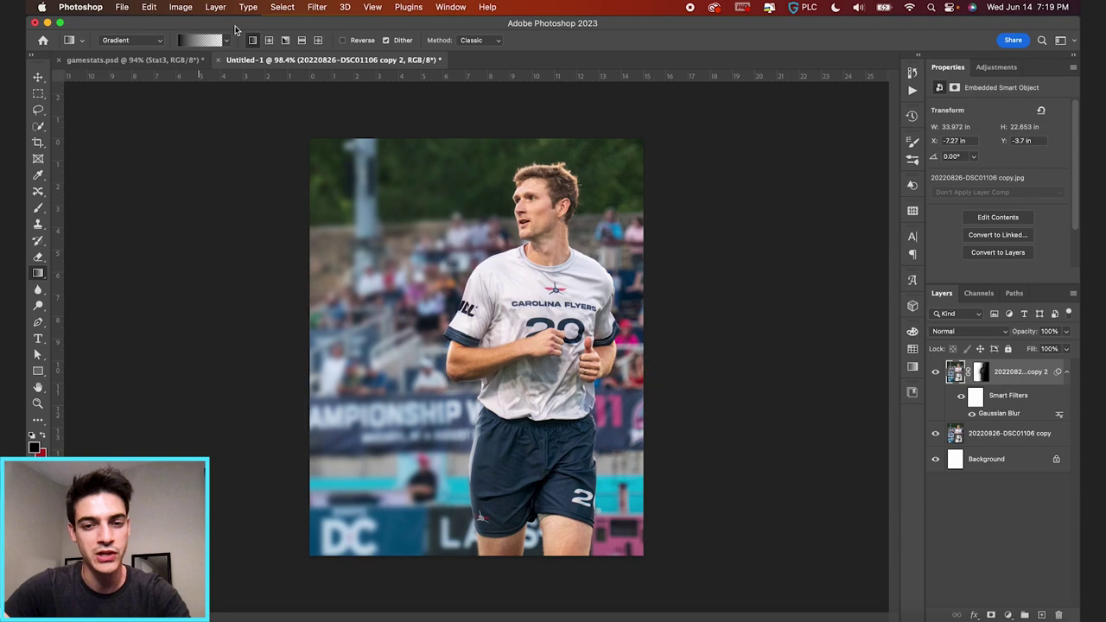
- On a new layer, drag a gradient that fades the poster's left edge to black
key(super+shift+alt+n)
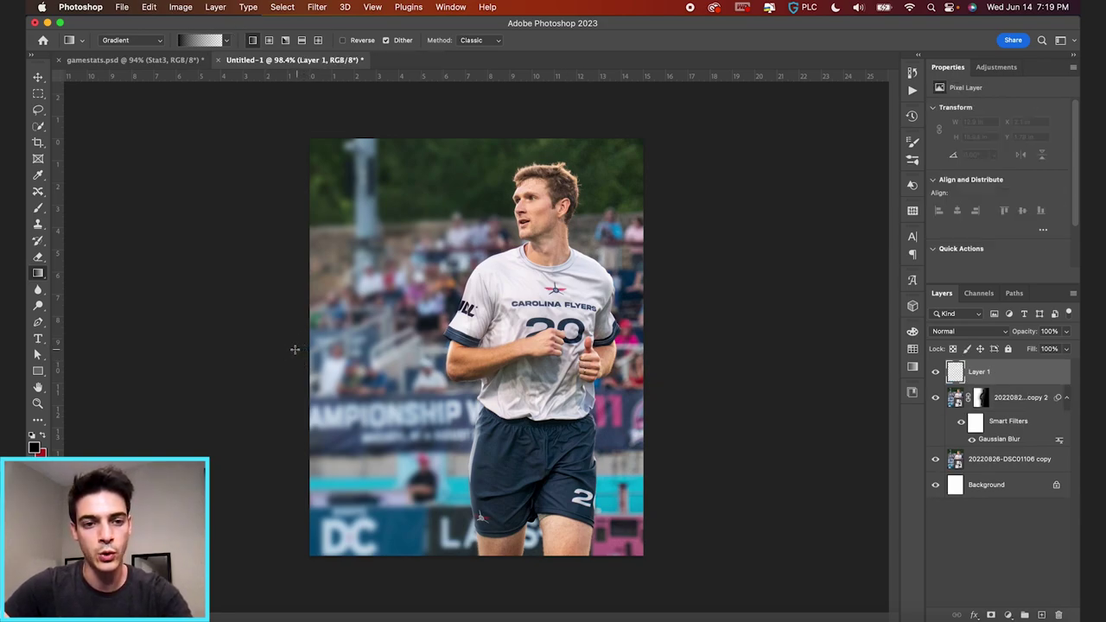
drag(285, 337, 531, 338)
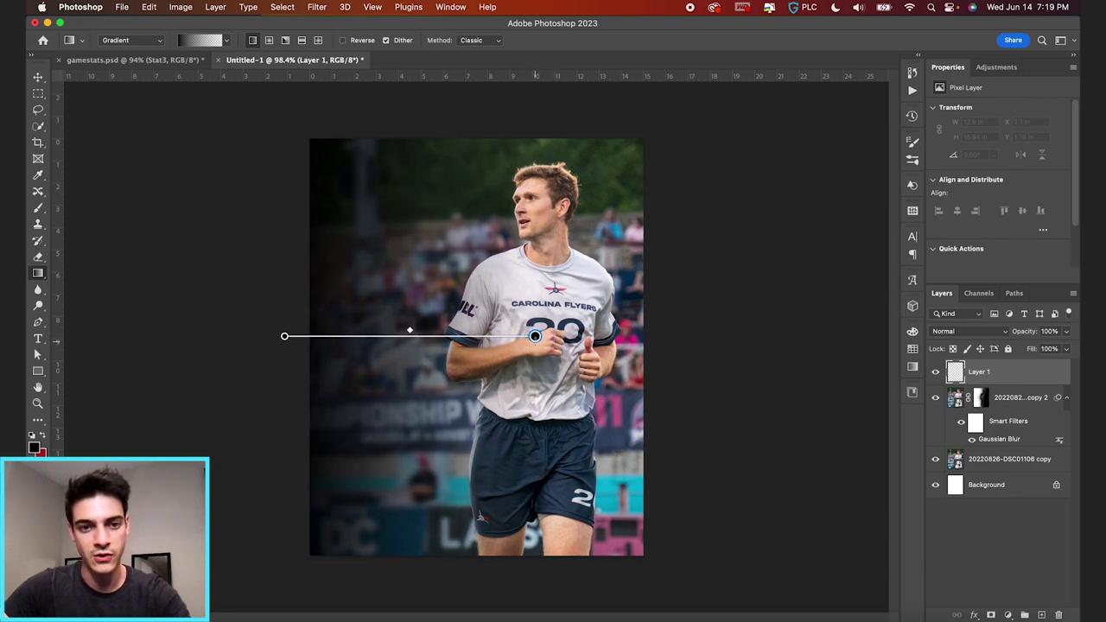
key(v)
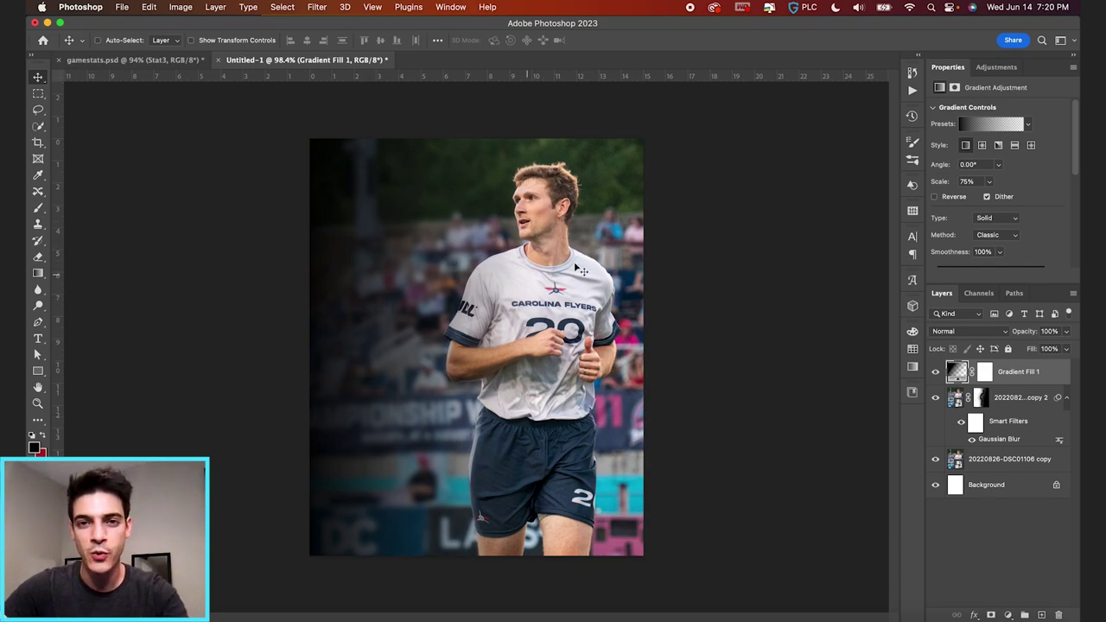
click(958, 407)
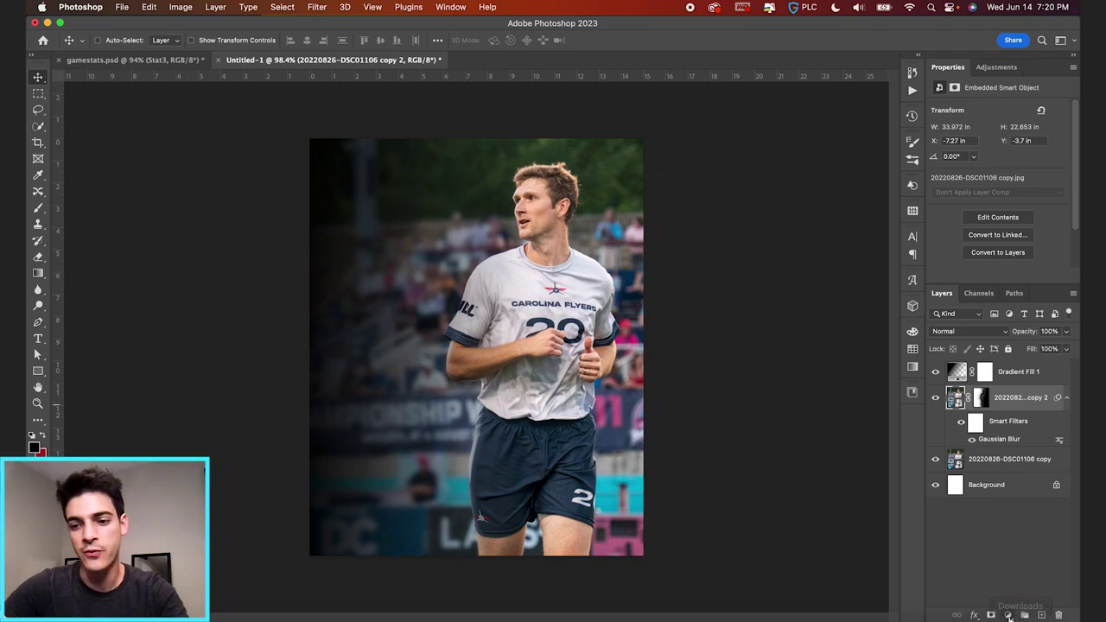
click(1009, 615)
scroll(1026, 603, down, 3)
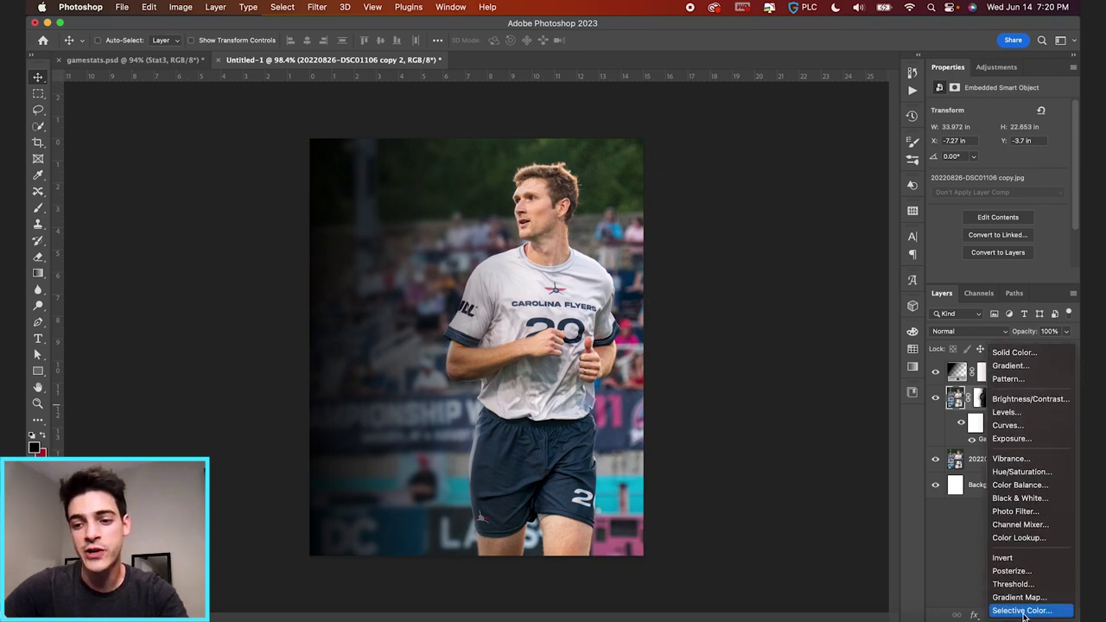
- Add a Channel Mixer using the Black & White with Orange Filter preset at 20% opacity
click(1021, 526)
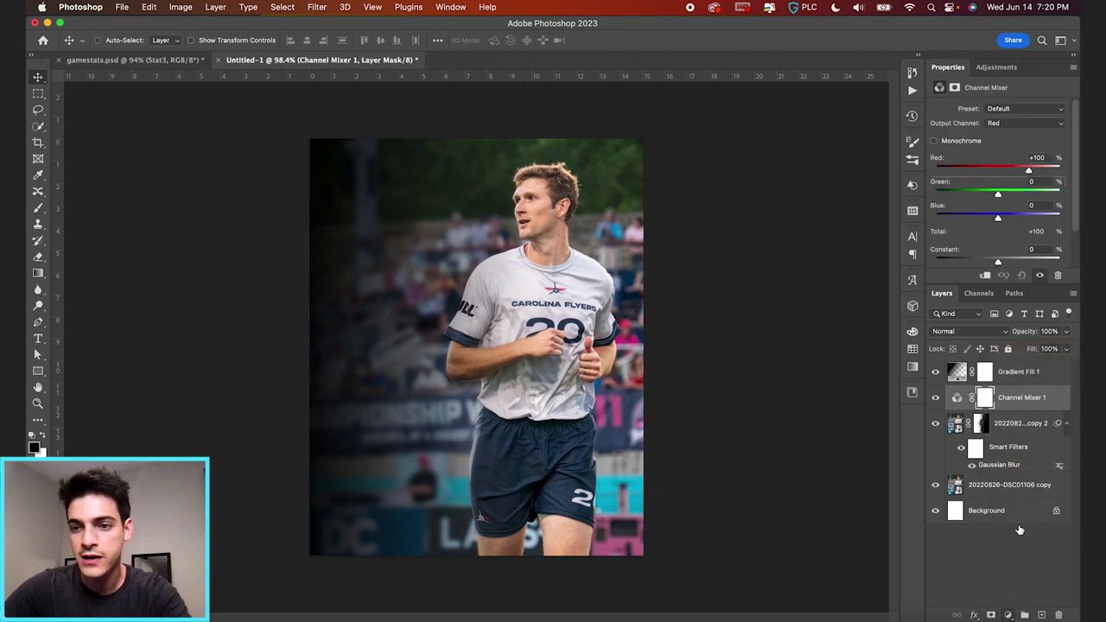
click(1016, 108)
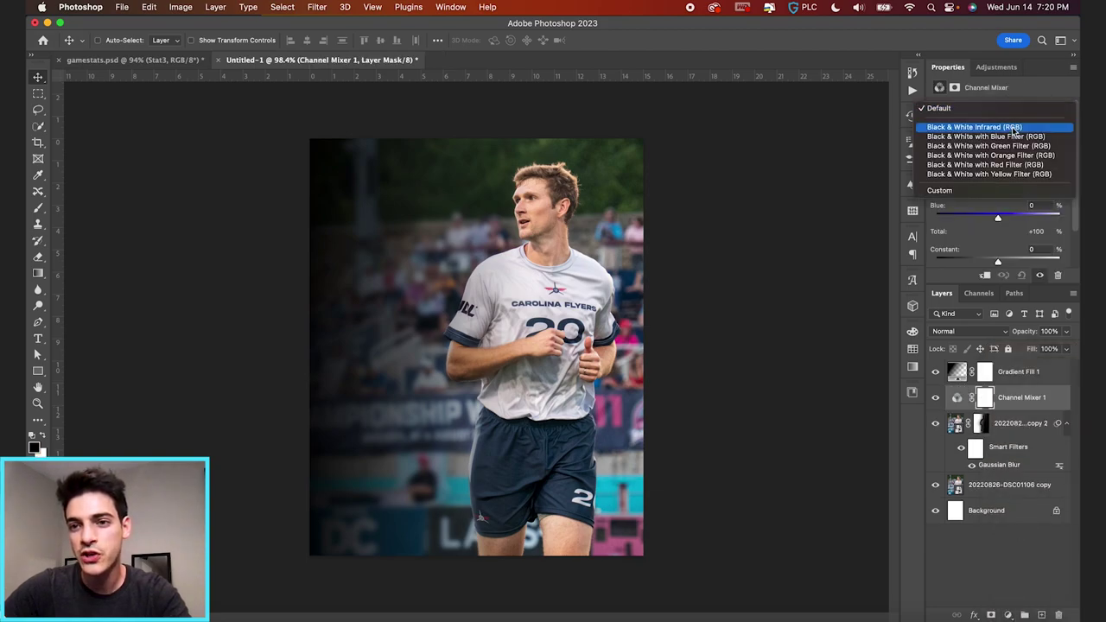
click(1009, 156)
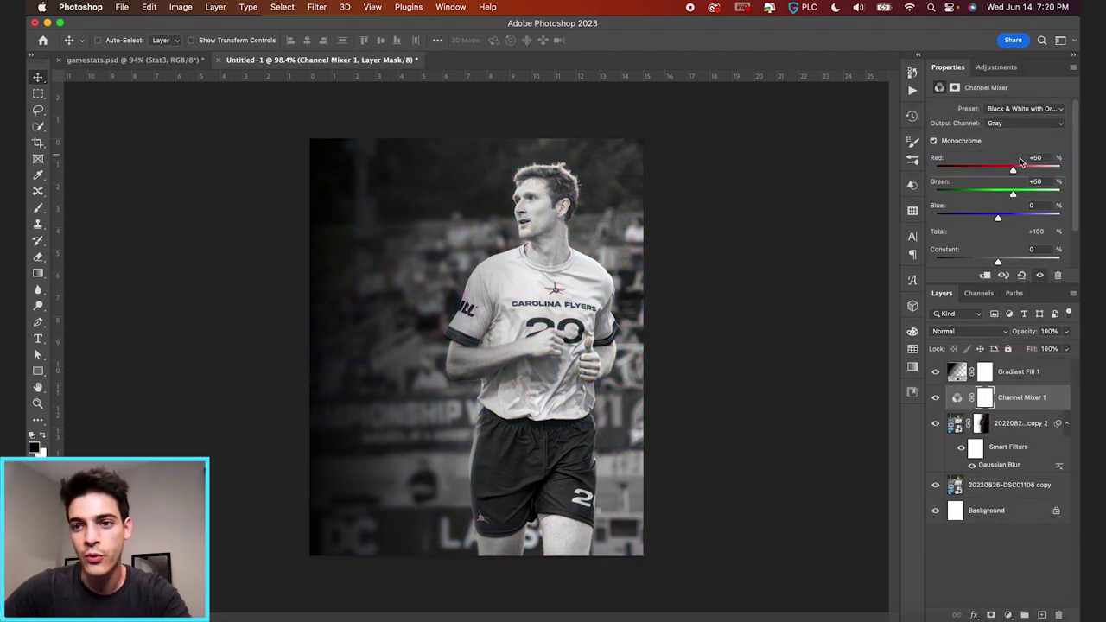
mouse_move(1027, 336)
mouse_down()
mouse_move(980, 336)
mouse_move(1027, 338)
mouse_up()
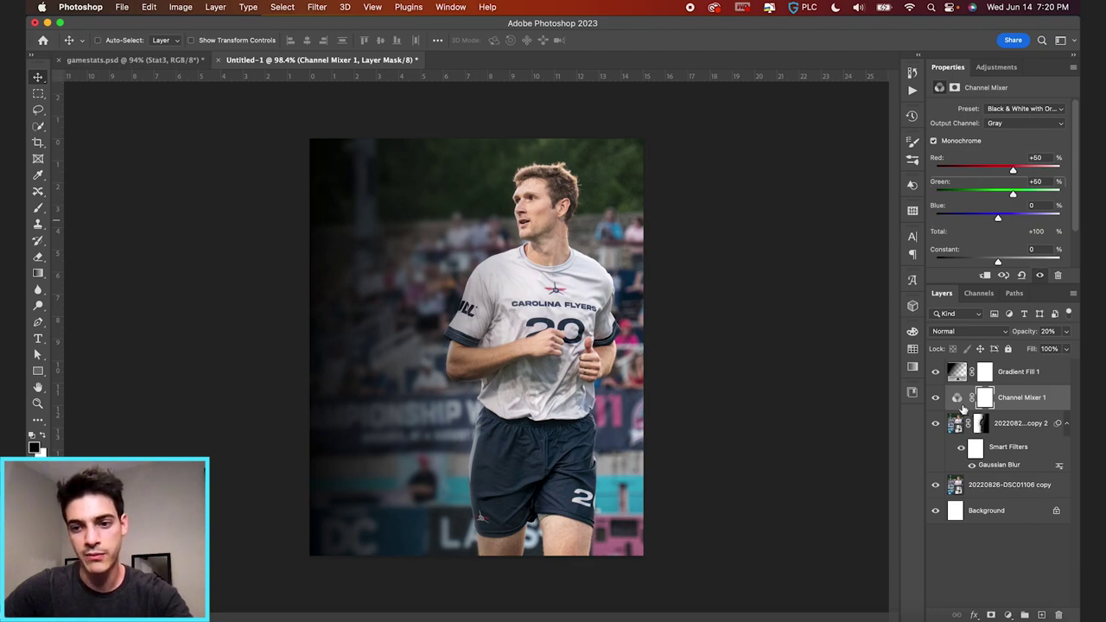
- Add a Curves layer with a raised black point, then hide the gradient, Curves and Channel Mixer layers
click(1008, 614)
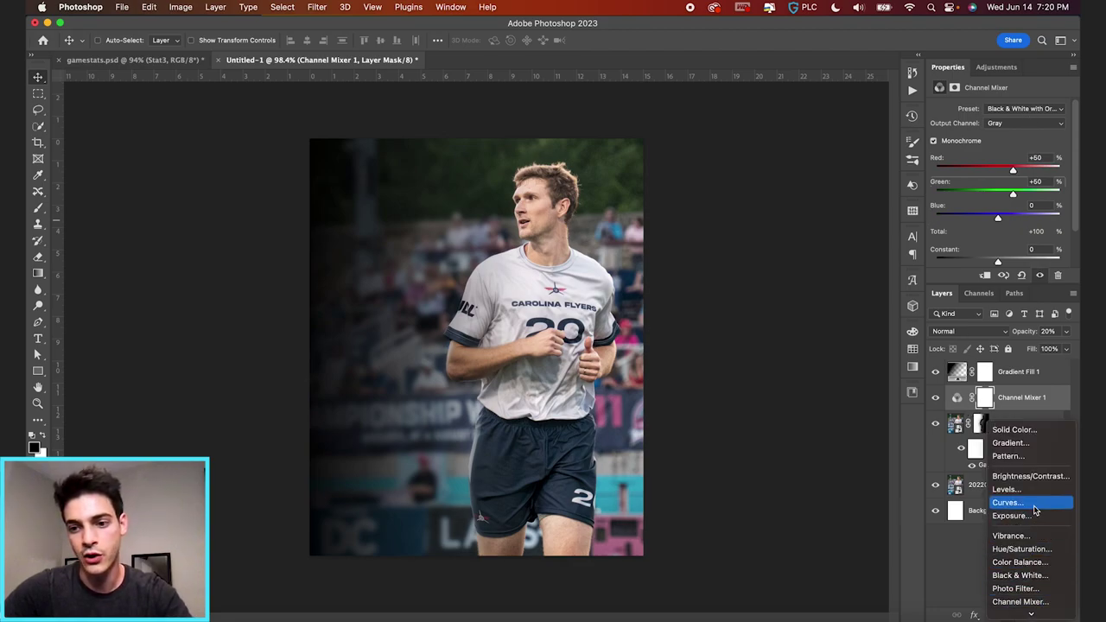
click(1034, 504)
click(986, 211)
click(1012, 188)
drag(962, 239, 958, 227)
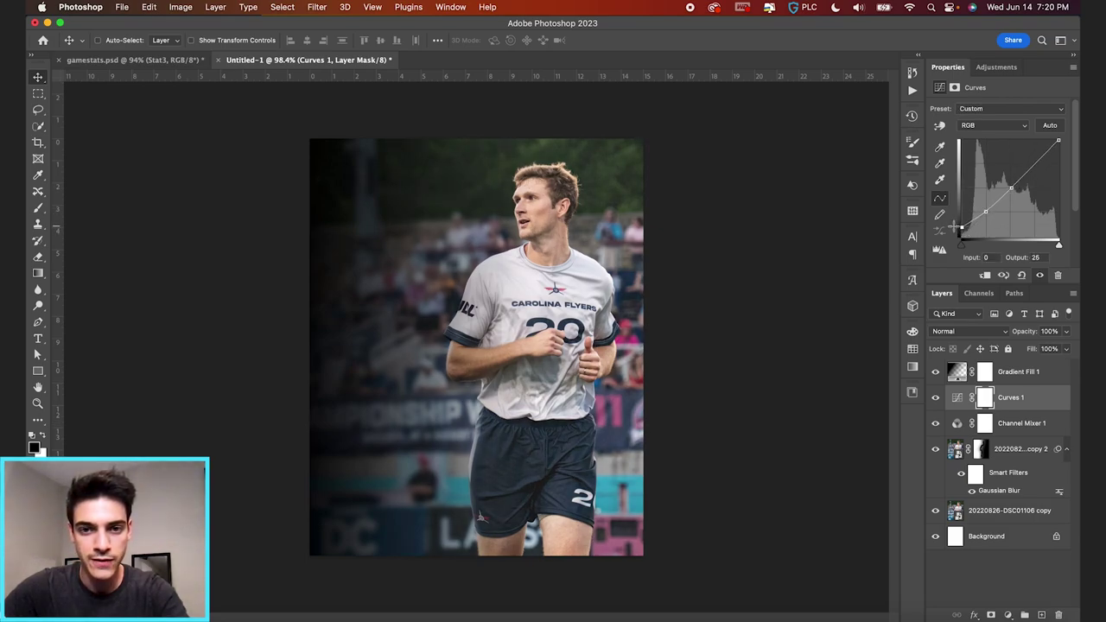
click(957, 371)
drag(940, 381, 938, 429)
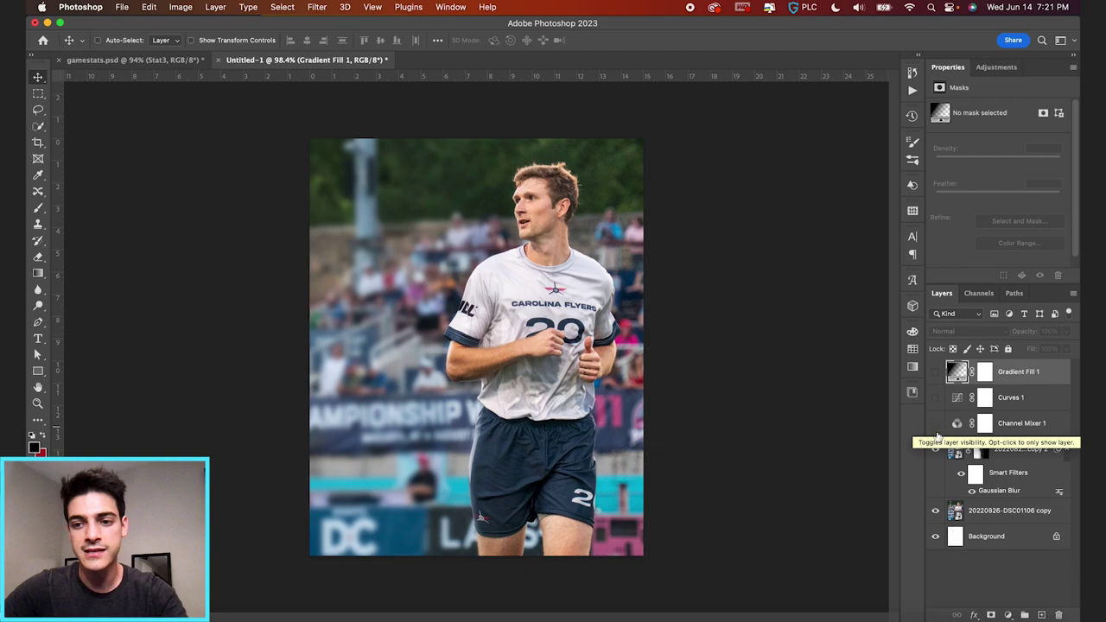
- Toggle the blurred photo copy off and on, then re-enable the three adjustment layers
click(935, 449)
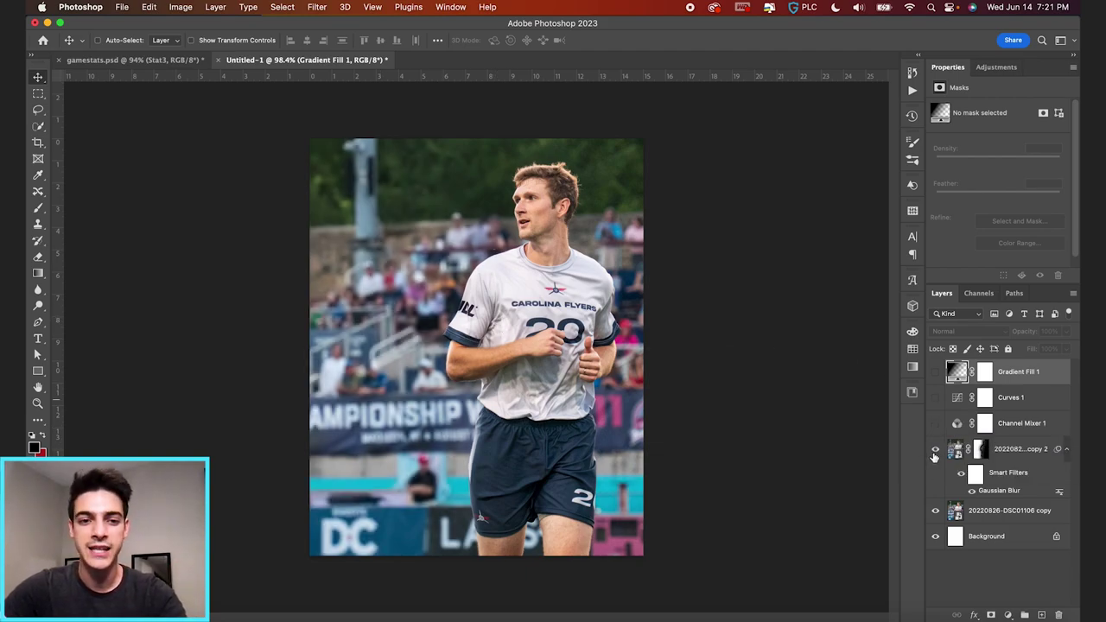
click(935, 450)
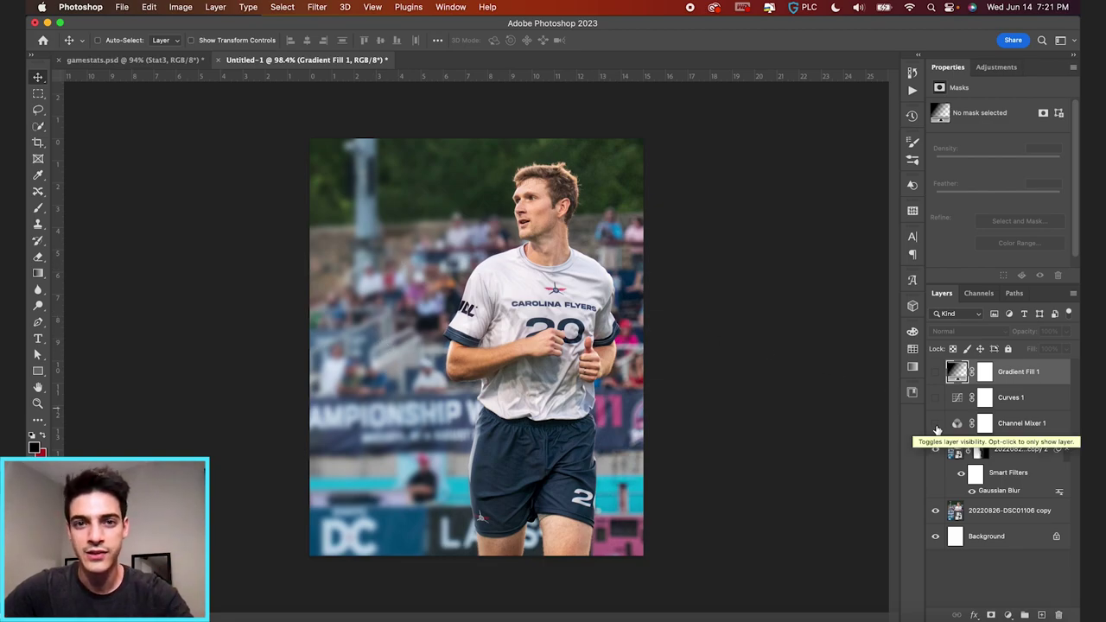
drag(935, 423, 936, 372)
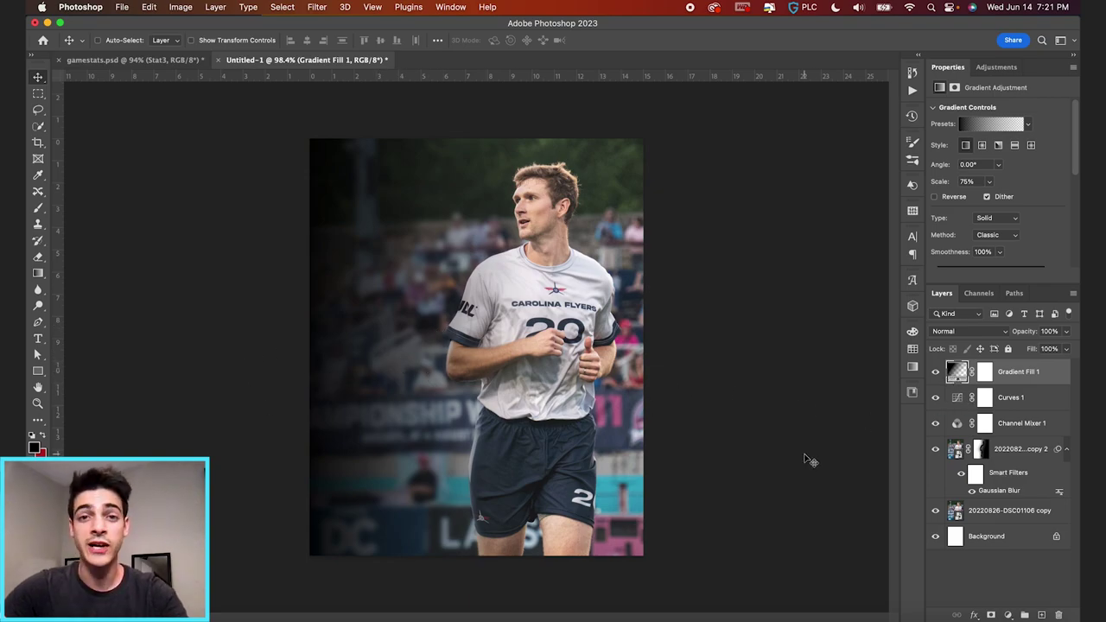
- On a new layer, start a white text box near the photo's upper left
key(super)
key(super+shift+alt+n)
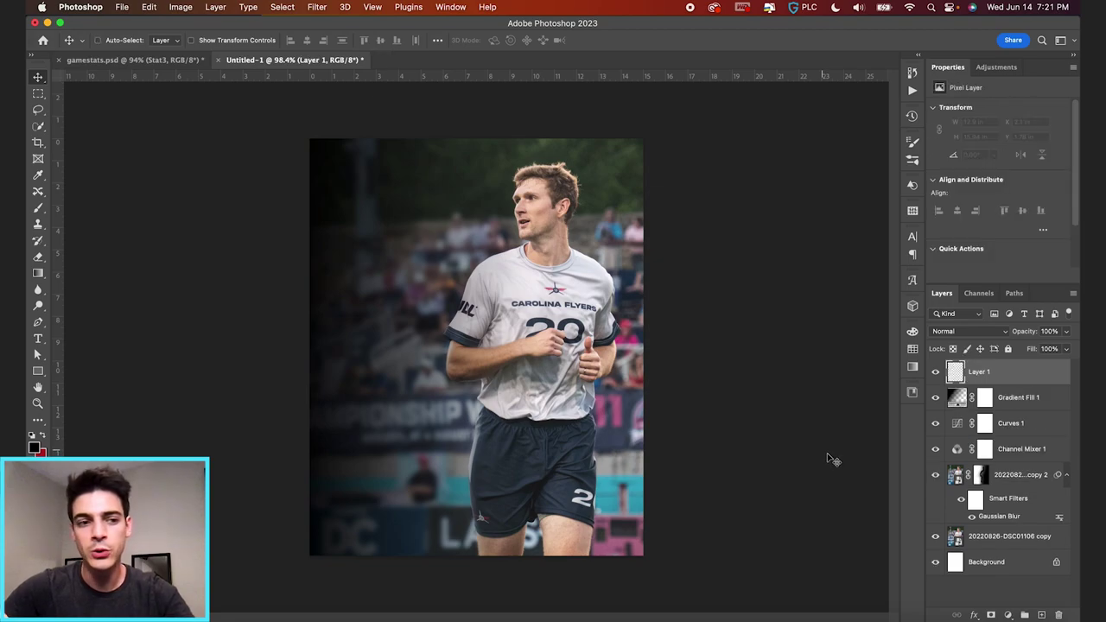
key(t)
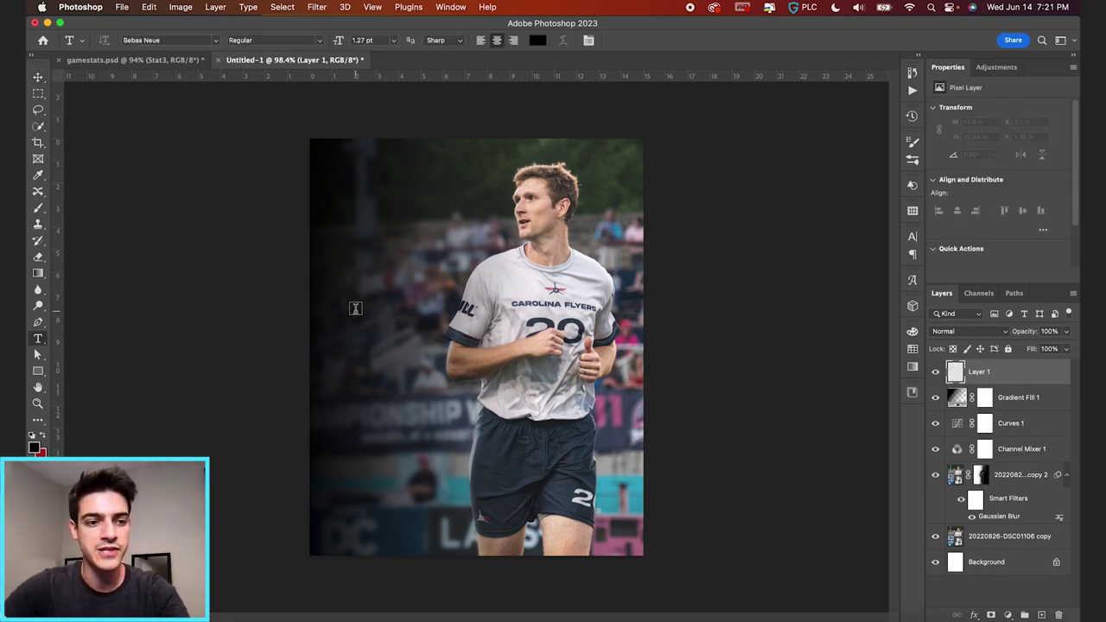
click(42, 439)
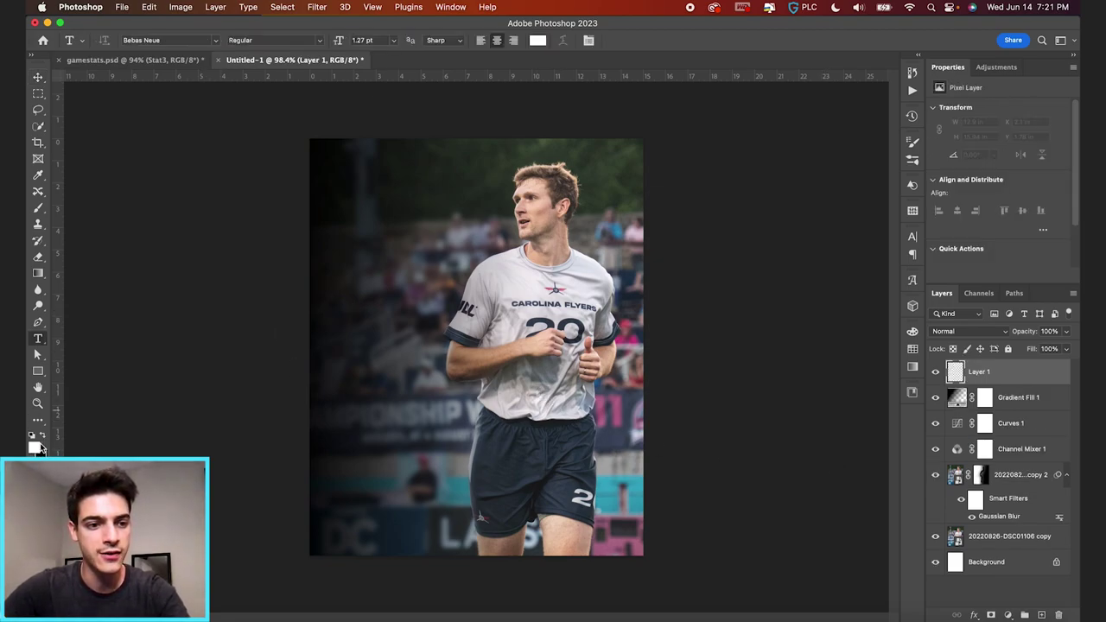
click(394, 240)
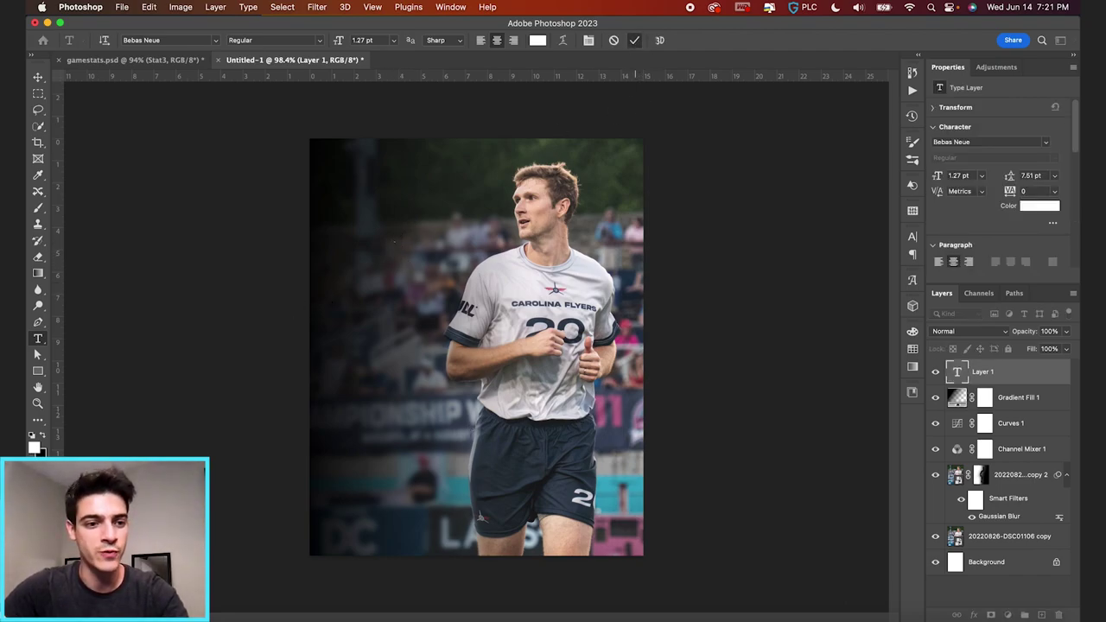
click(35, 445)
key(super+z)
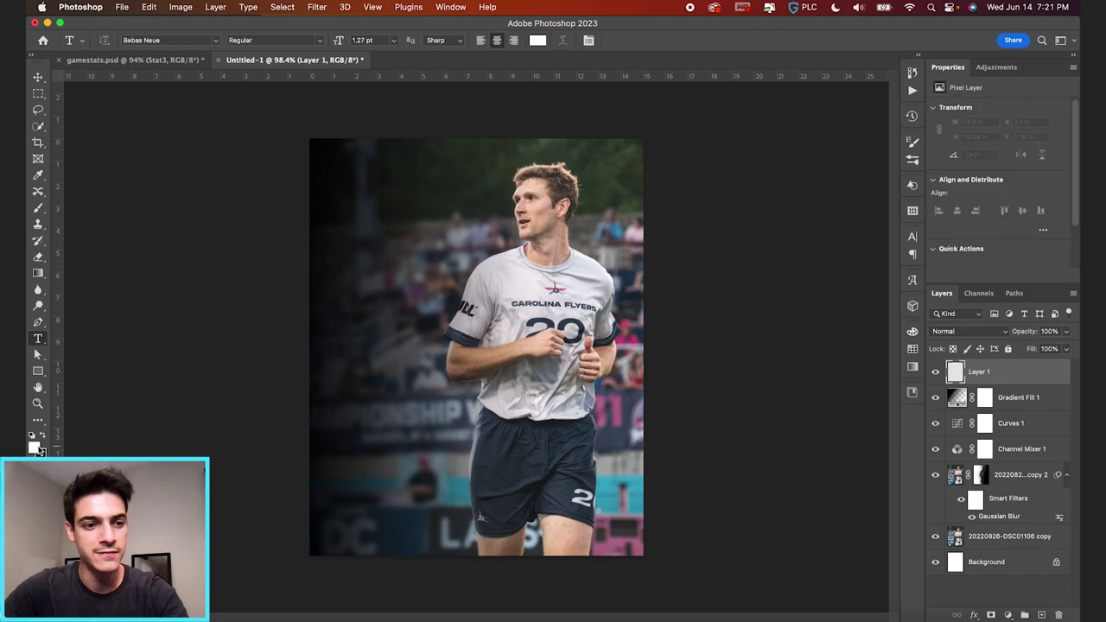
key(x)
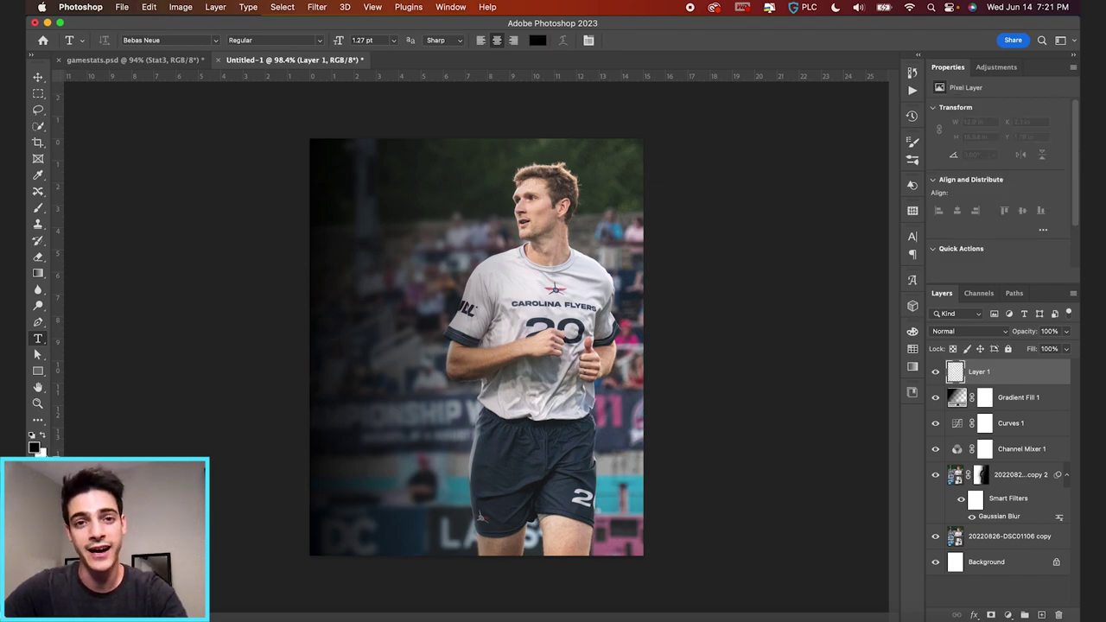
key(x)
key(x)
key(x)
key(x)
key(x)
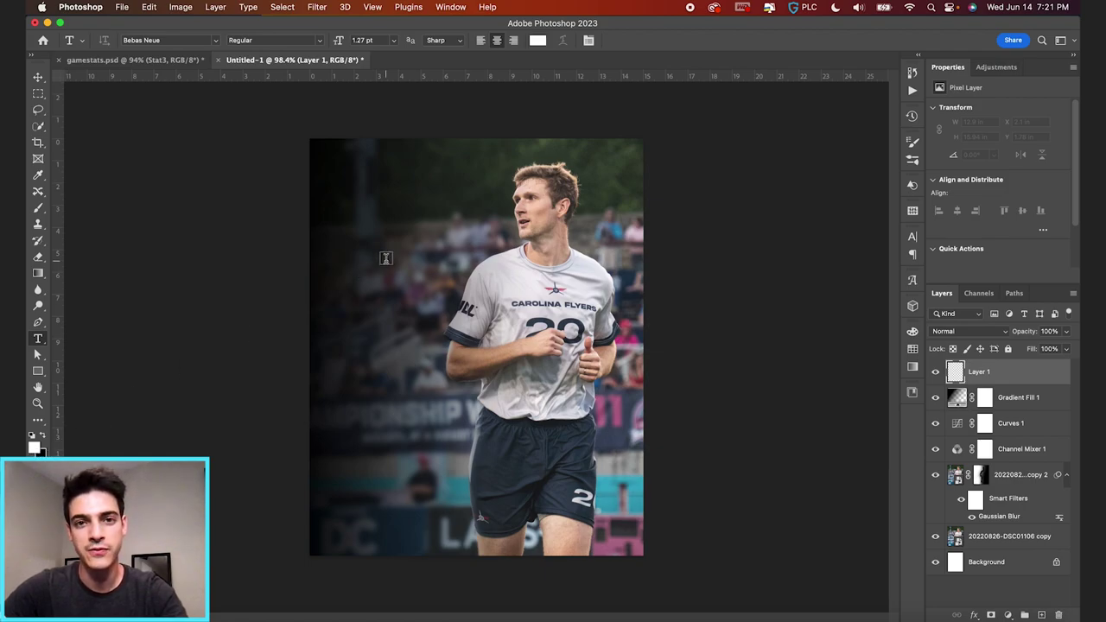
click(384, 205)
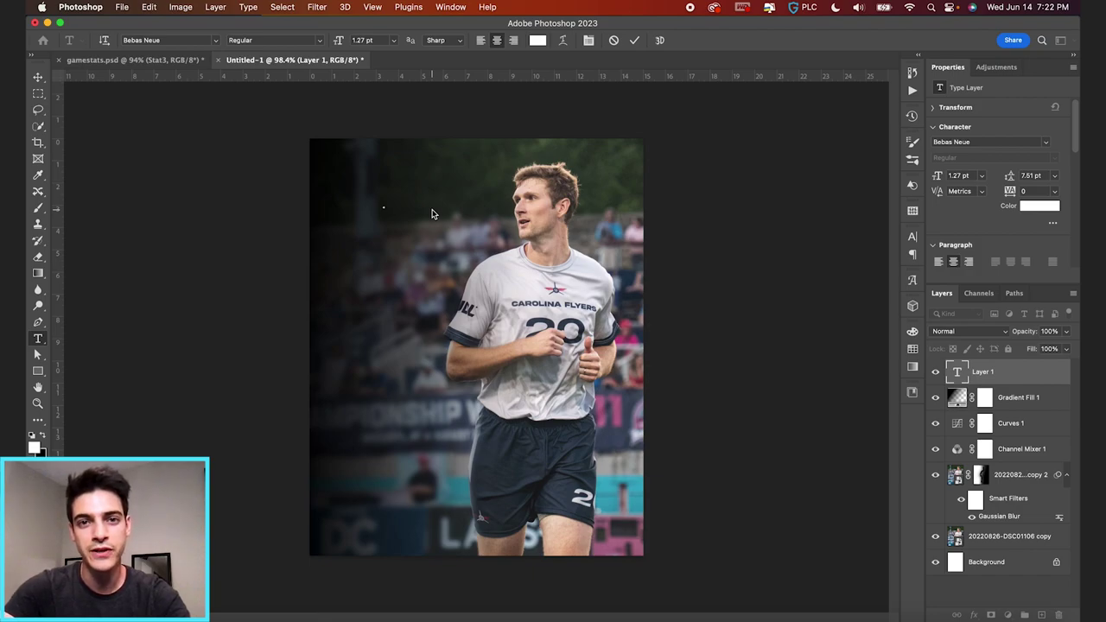
- Type 00 and scale the text up to poster size
text(00)
click(635, 39)
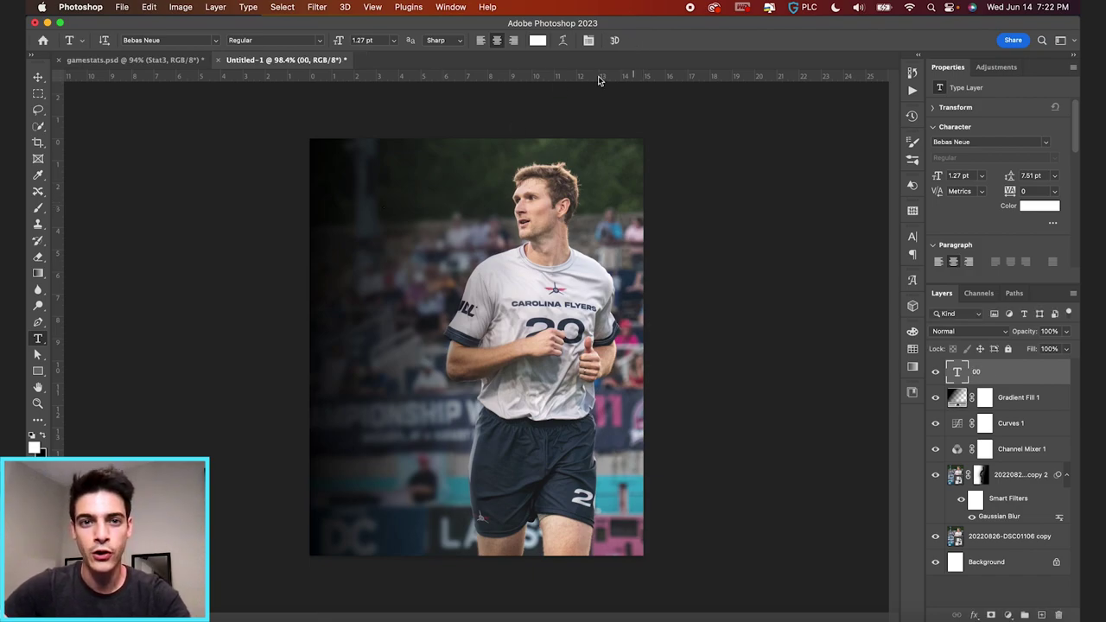
key(super+t)
drag(383, 210, 452, 159)
key(Return)
drag(434, 213, 423, 232)
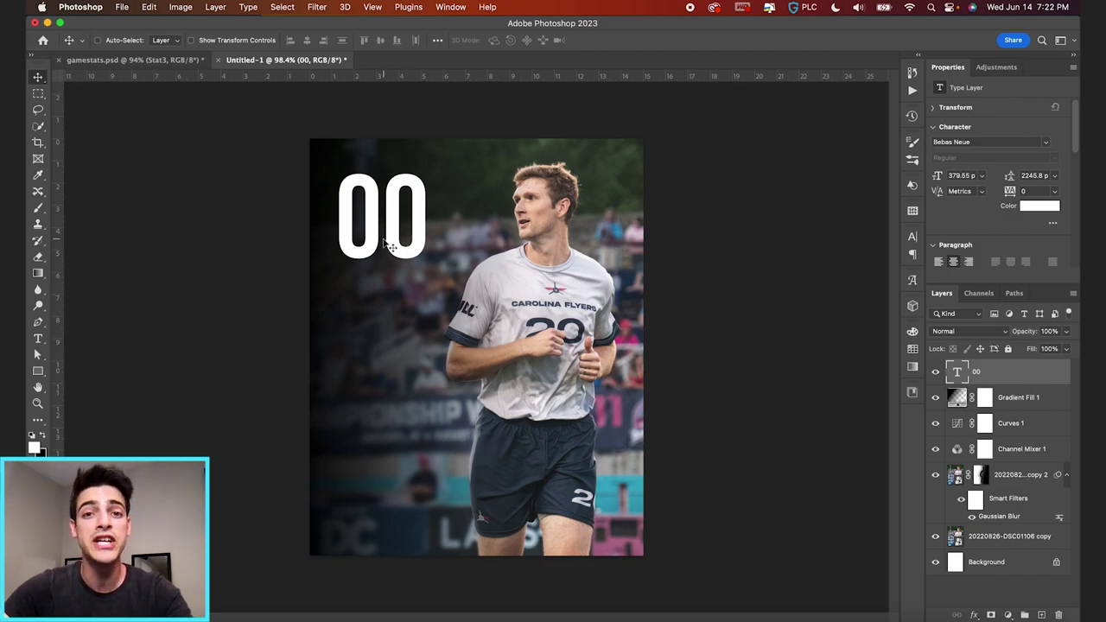
- Change the text to 99/99 and shrink it to about half size
double_click(383, 241)
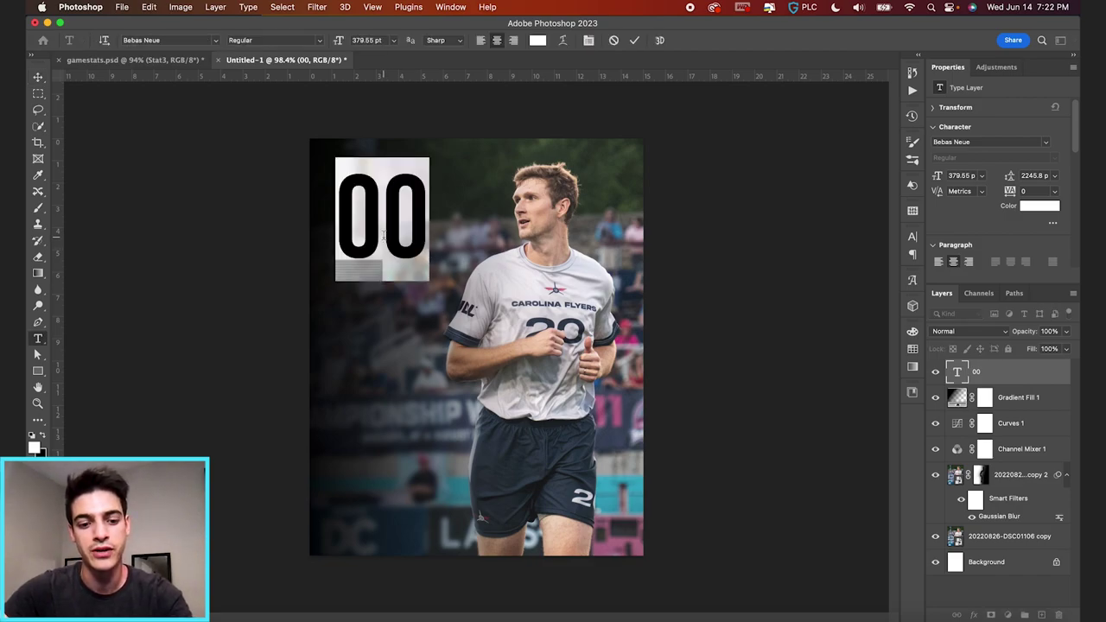
text(99/99)
key(ctrl+Return)
key(ctrl+t)
drag(501, 156, 442, 187)
key(Return)
key(v)
drag(428, 264, 444, 251)
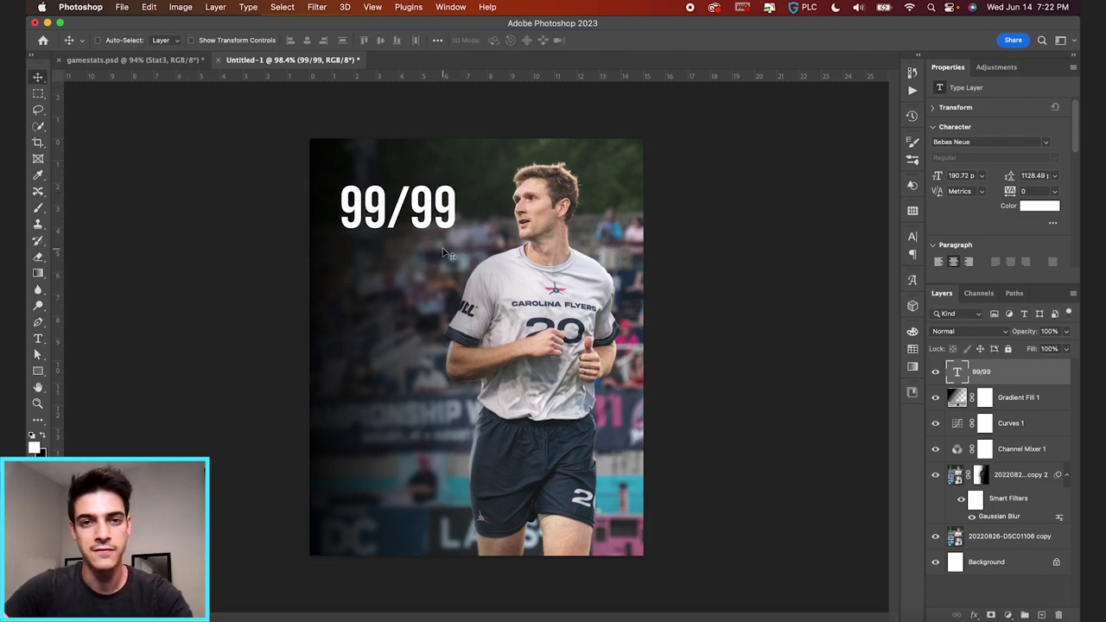
- Retype 00, enlarge it about 180% and place it in the upper-left area
double_click(435, 216)
key(ctrl+a)
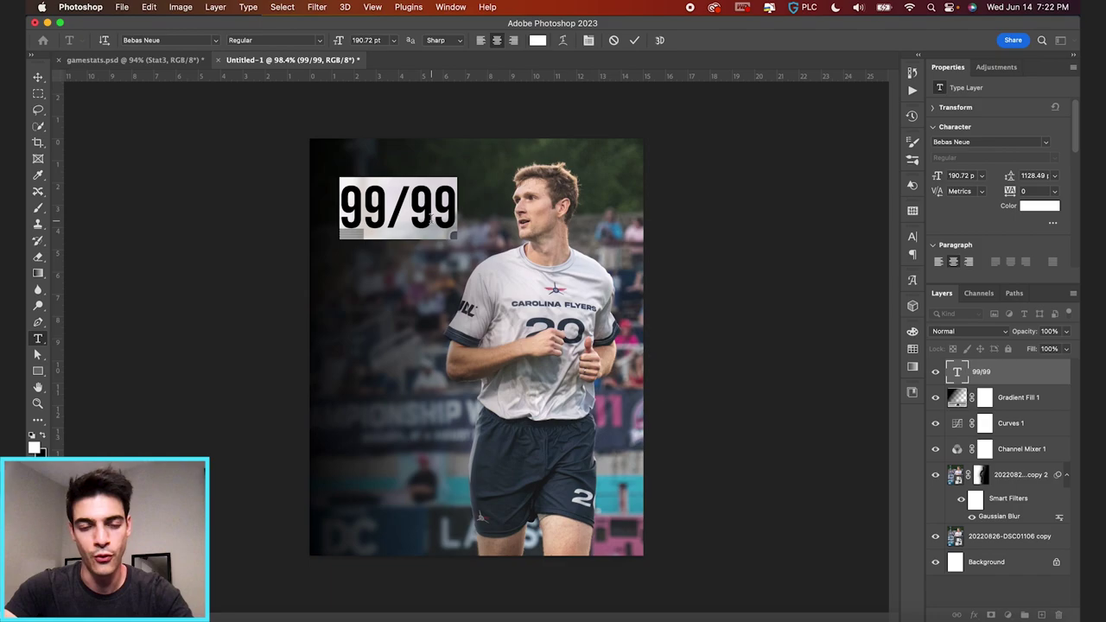
text(00)
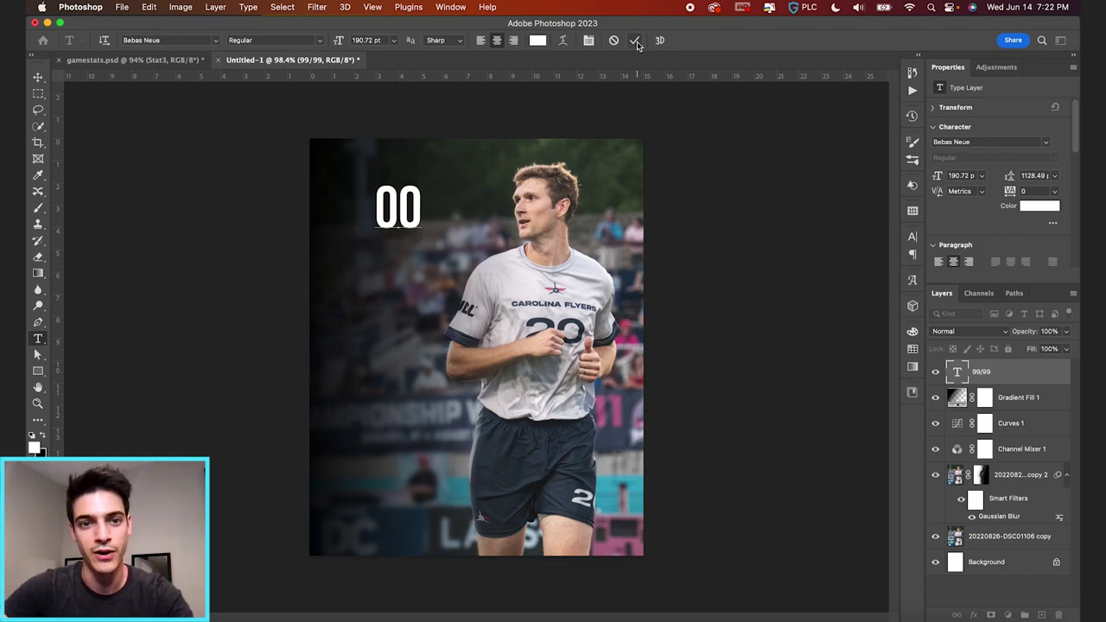
click(634, 40)
key(v)
drag(451, 238, 420, 256)
key(super+t)
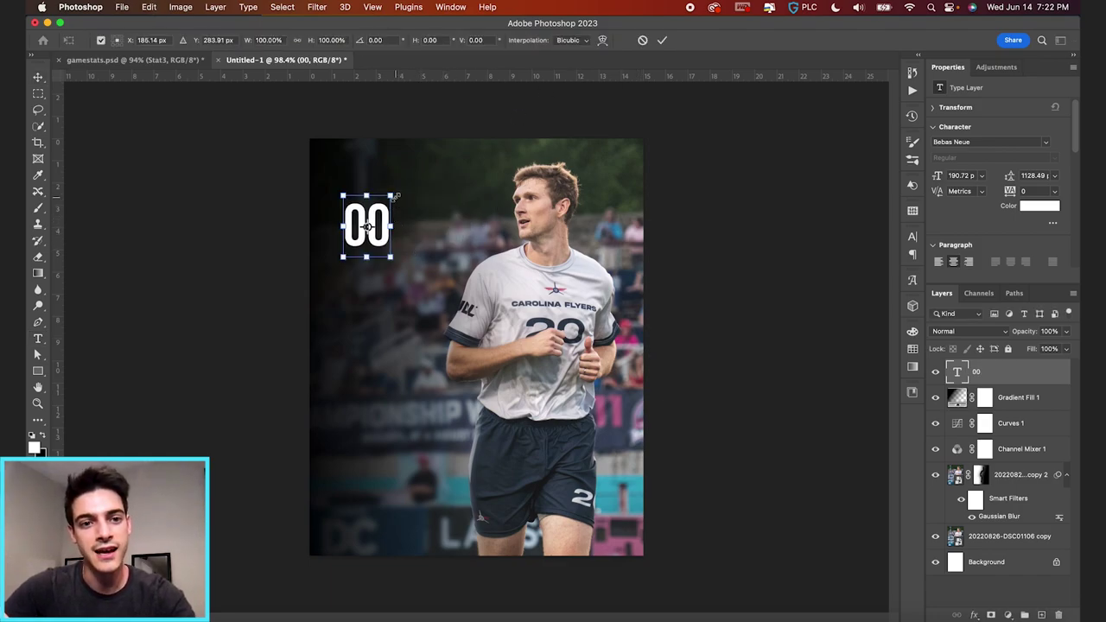
drag(393, 198, 415, 173)
key(Return)
drag(388, 248, 407, 234)
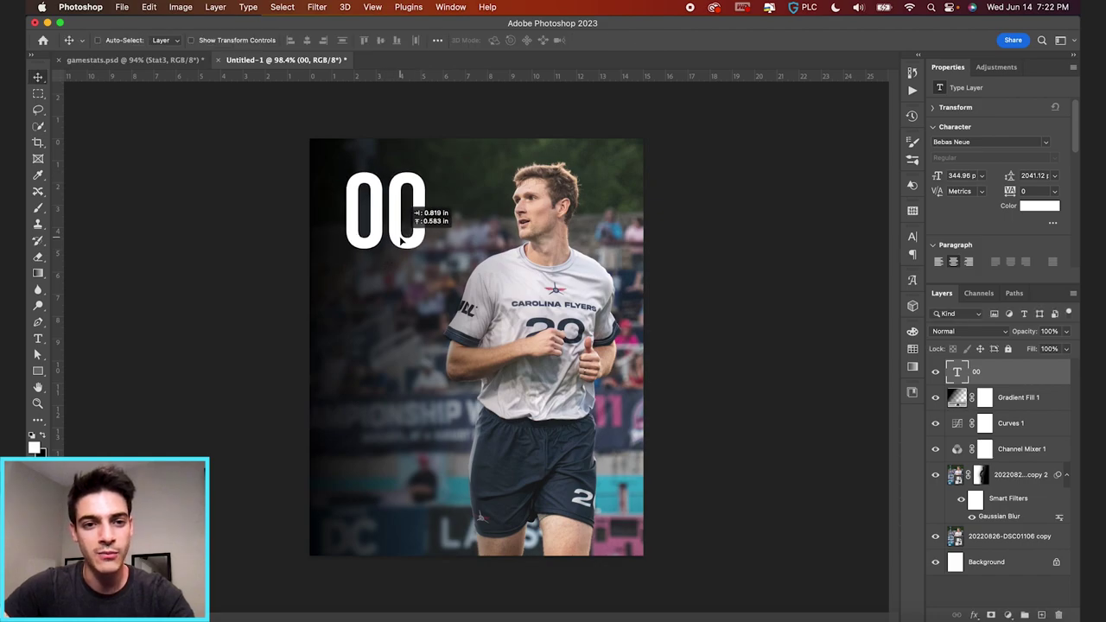
scroll(373, 228, up, 1)
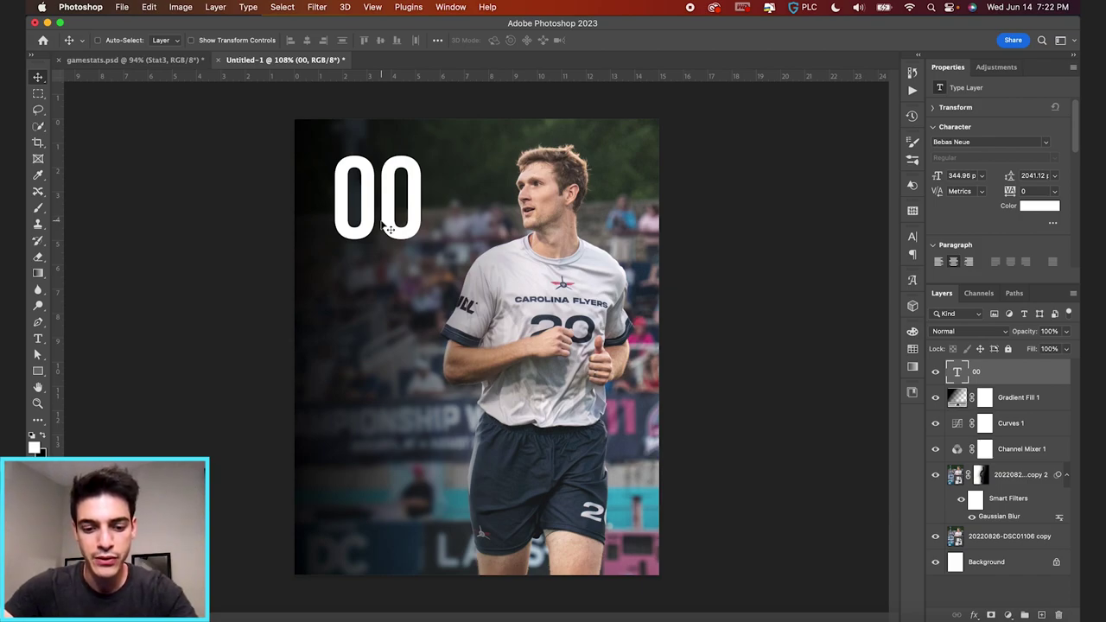
key(super+apostrophe)
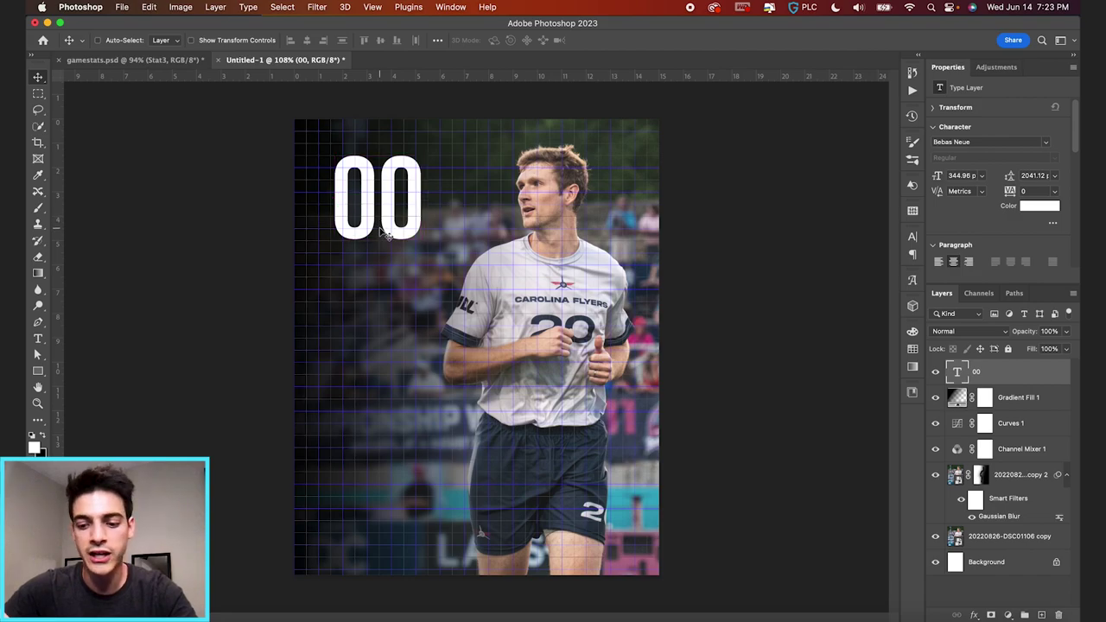
- Enlarge the white 00 number to 300 pt
key(super)
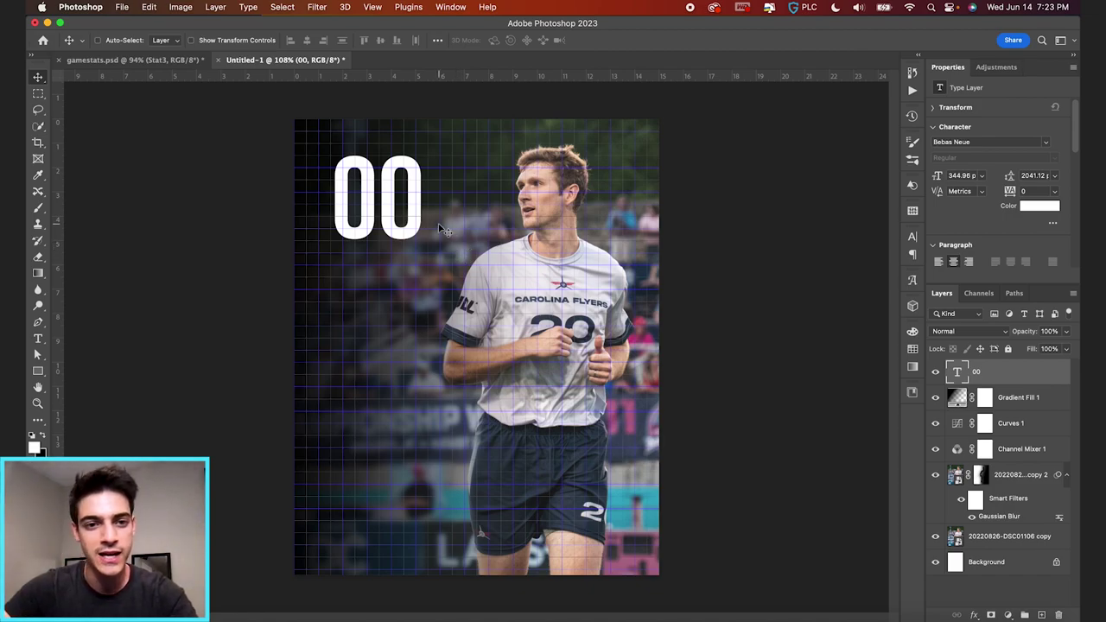
key(t)
key(super+equal)
scroll(439, 224, up, 5)
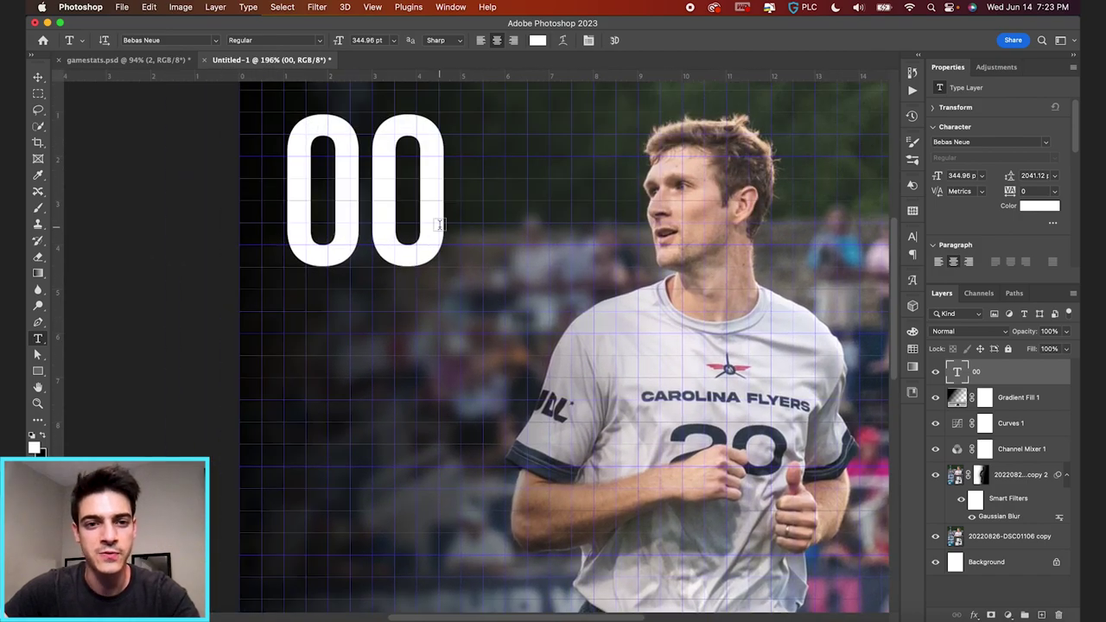
double_click(369, 220)
click(369, 39)
text(300)
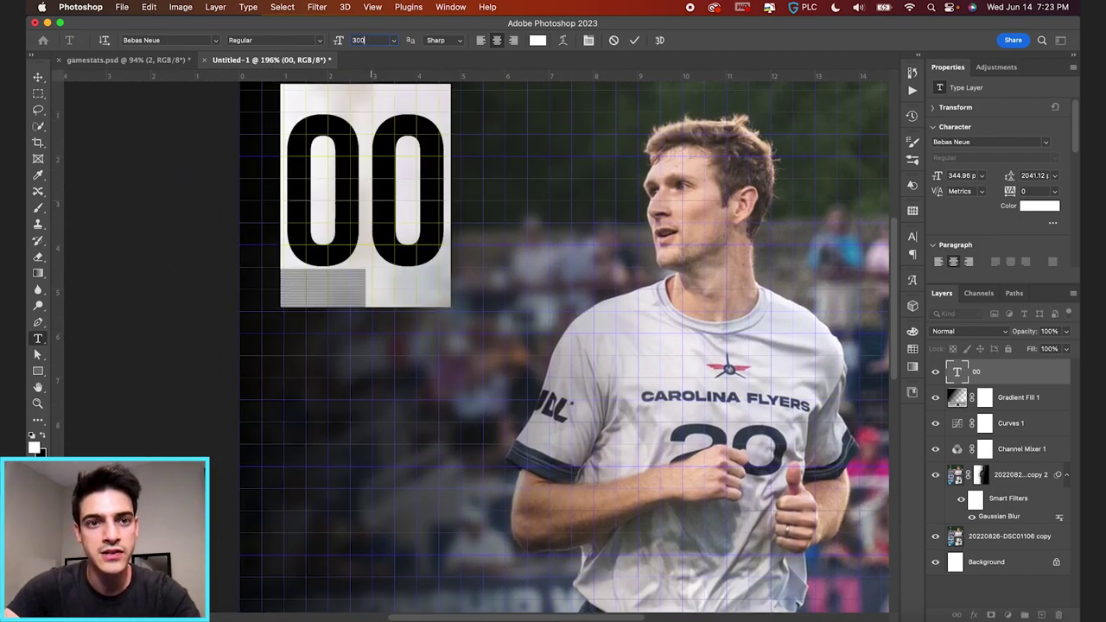
key(Return)
click(634, 40)
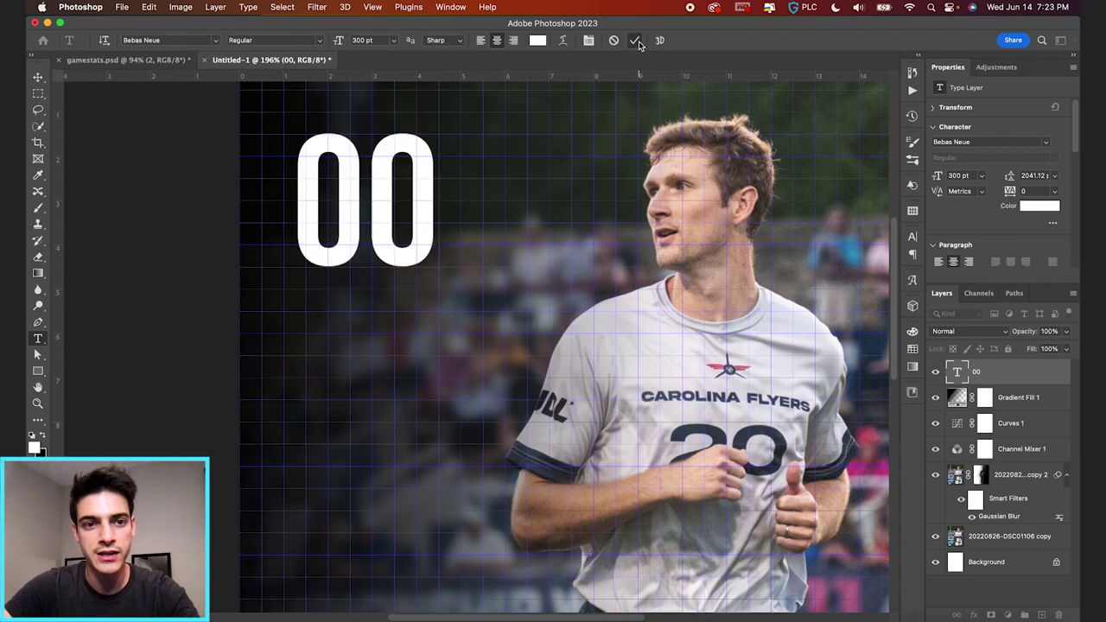
- Move the 00 up and left toward the poster's top-left corner
key(v)
scroll(451, 322, down, 1)
scroll(451, 322, down, 1)
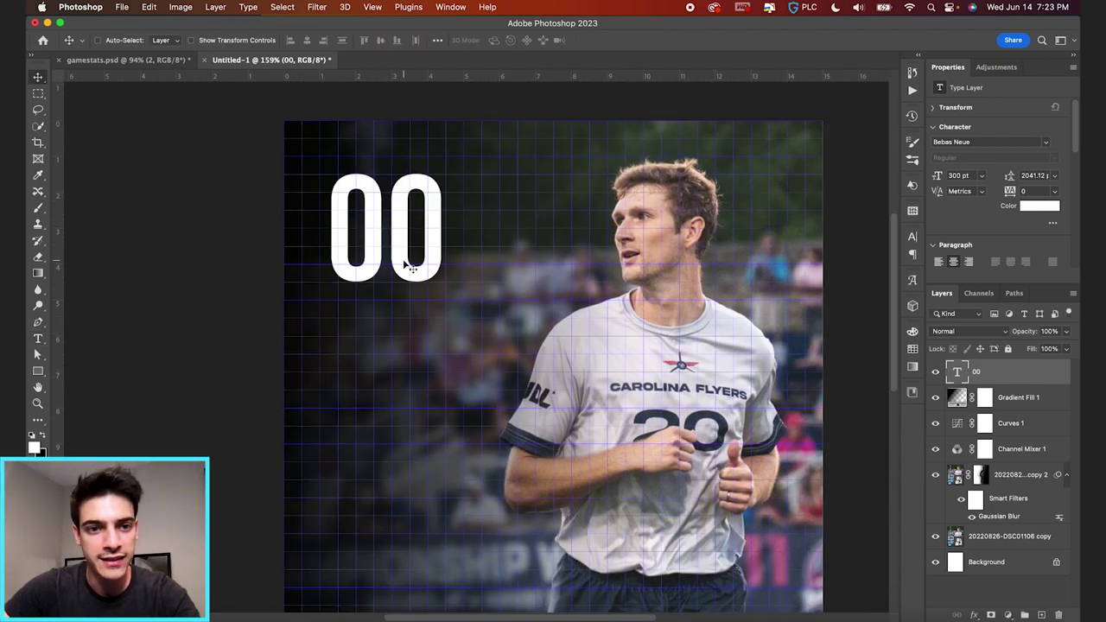
drag(399, 256, 385, 246)
scroll(291, 234, up, 3)
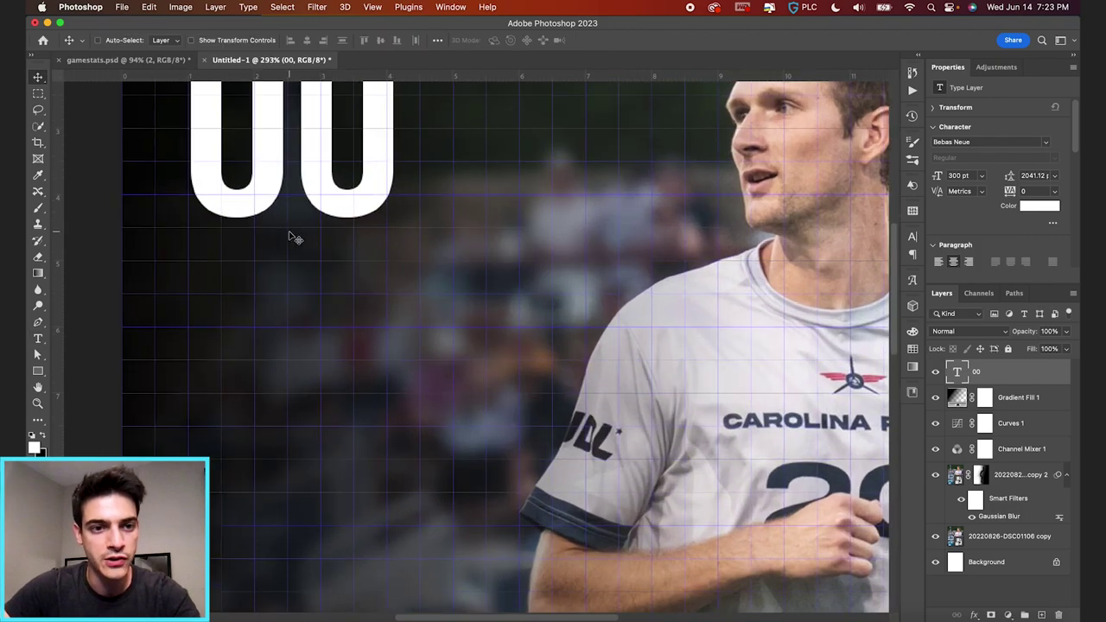
scroll(210, 254, down, 1)
scroll(251, 246, left, 2)
scroll(251, 247, up, 2)
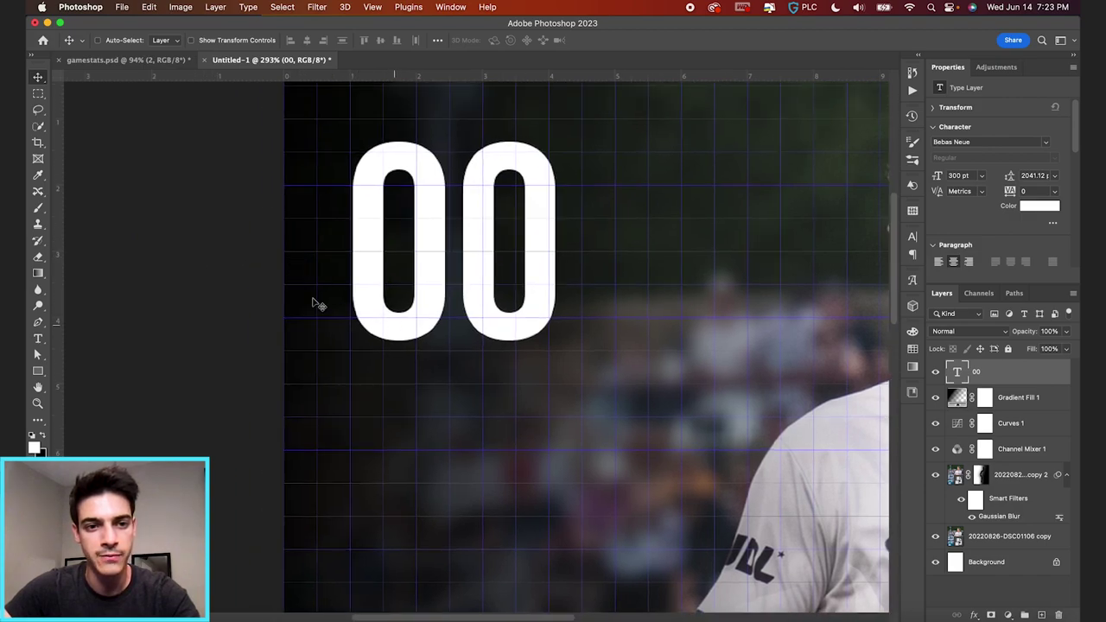
scroll(366, 285, up, 2)
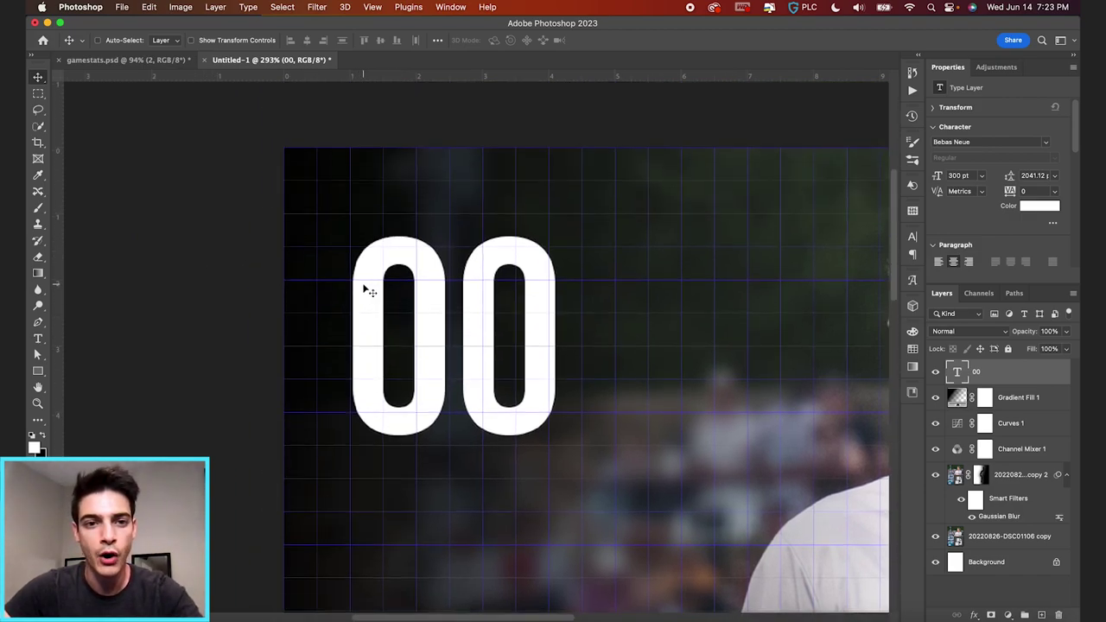
drag(428, 322, 429, 308)
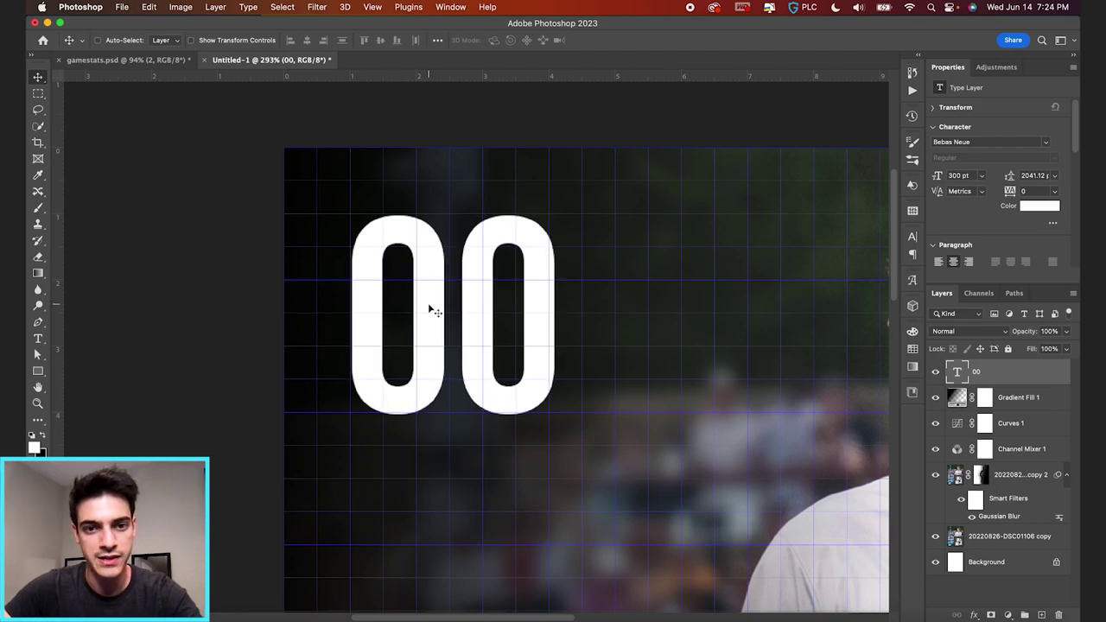
key(super+0)
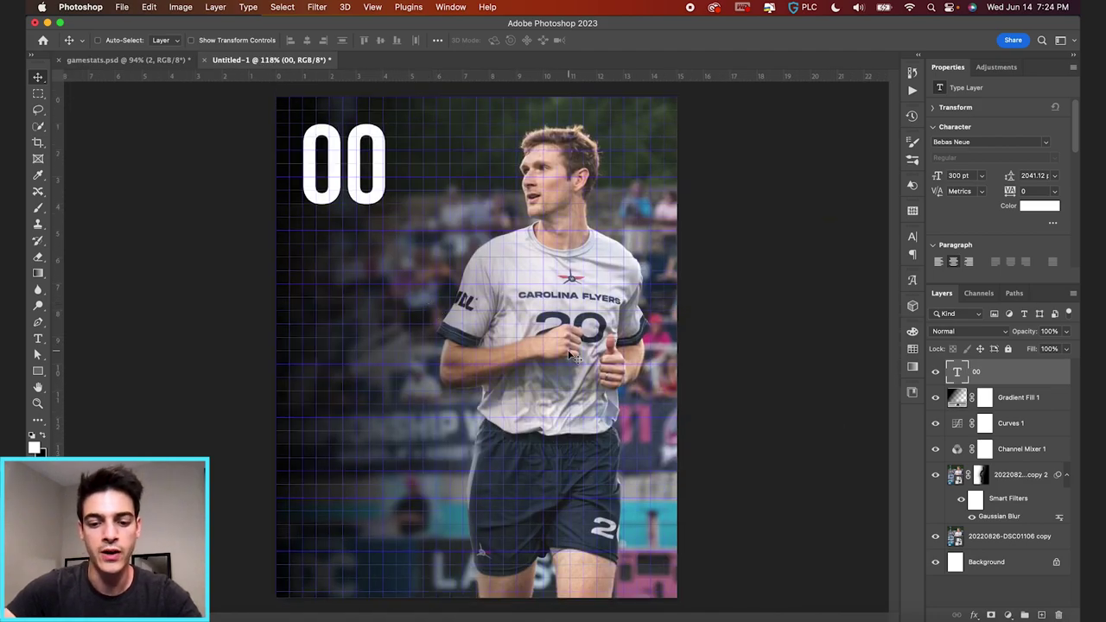
- Duplicate the 00 layer below the original and retype the copy as ASSISTS
key(super+j)
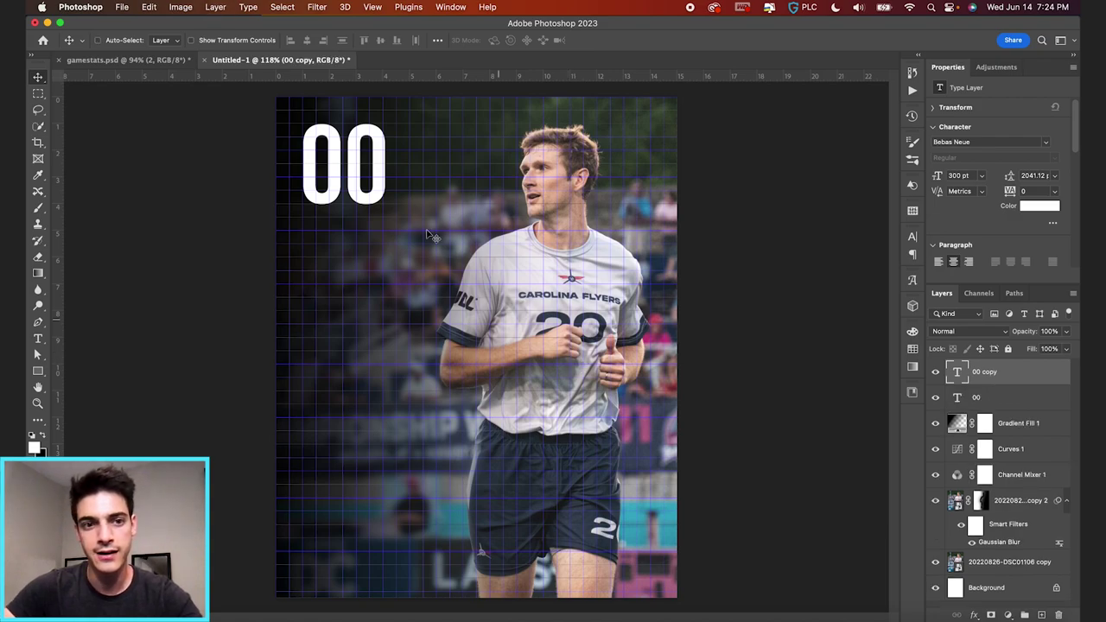
drag(374, 151, 374, 272)
key(t)
click(361, 292)
key(super+a)
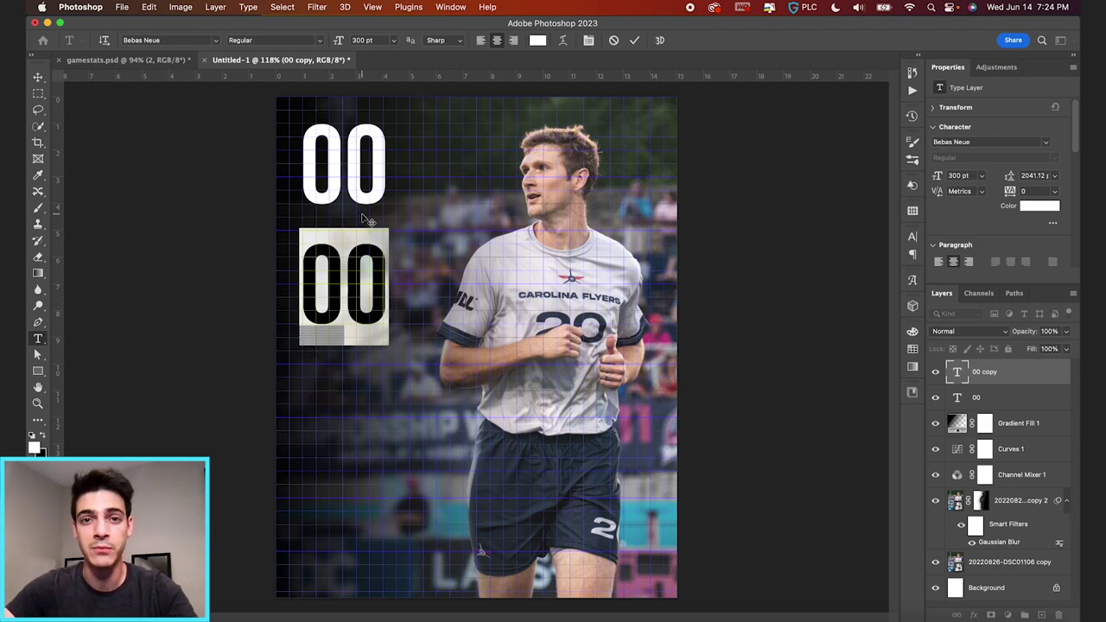
text(ASSISTS)
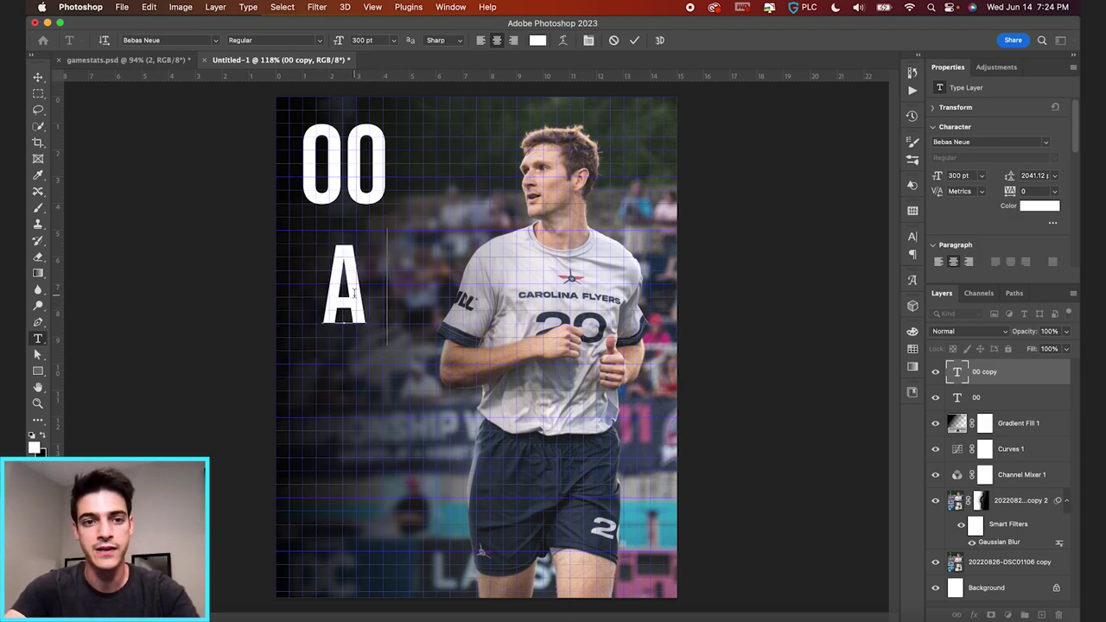
- Shrink the ASSISTS text to a 73.24 pt label
key(super+a)
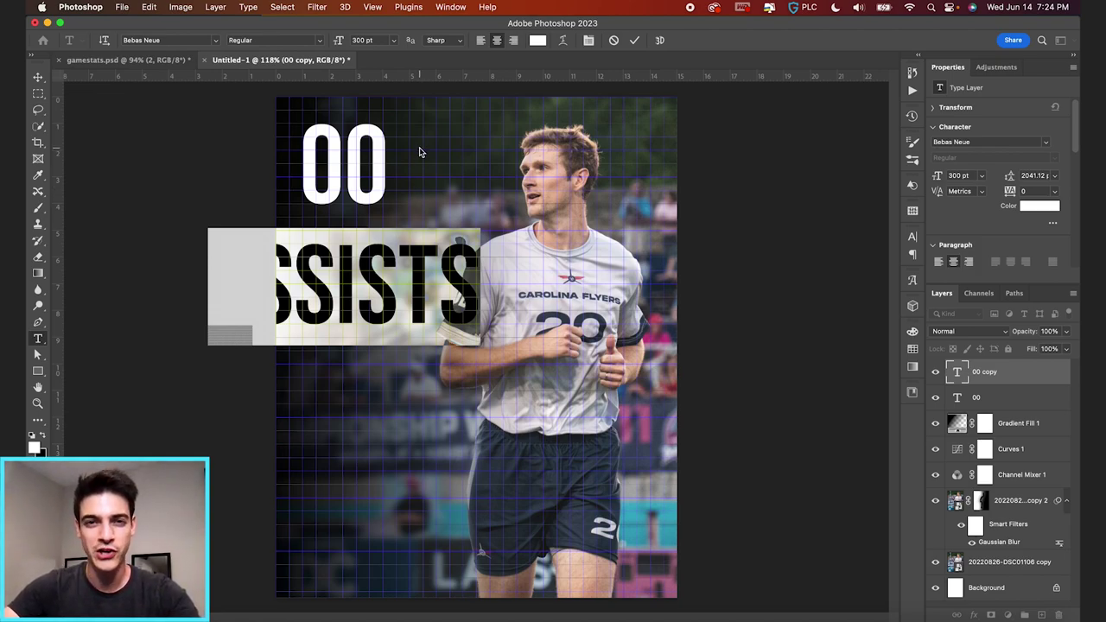
click(363, 40)
text(300)
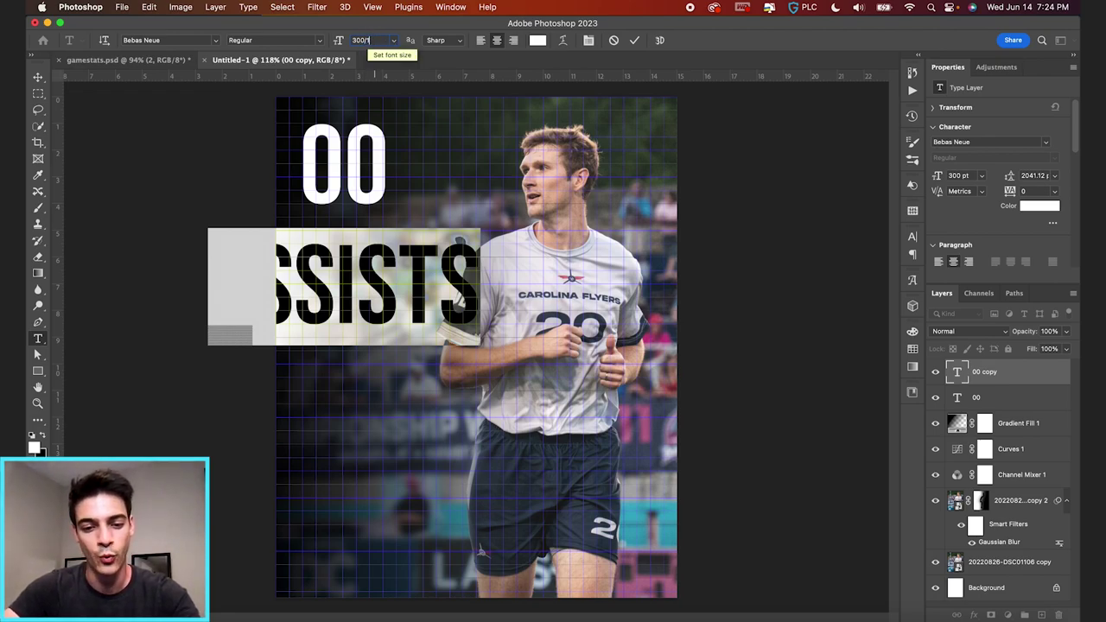
key(Return)
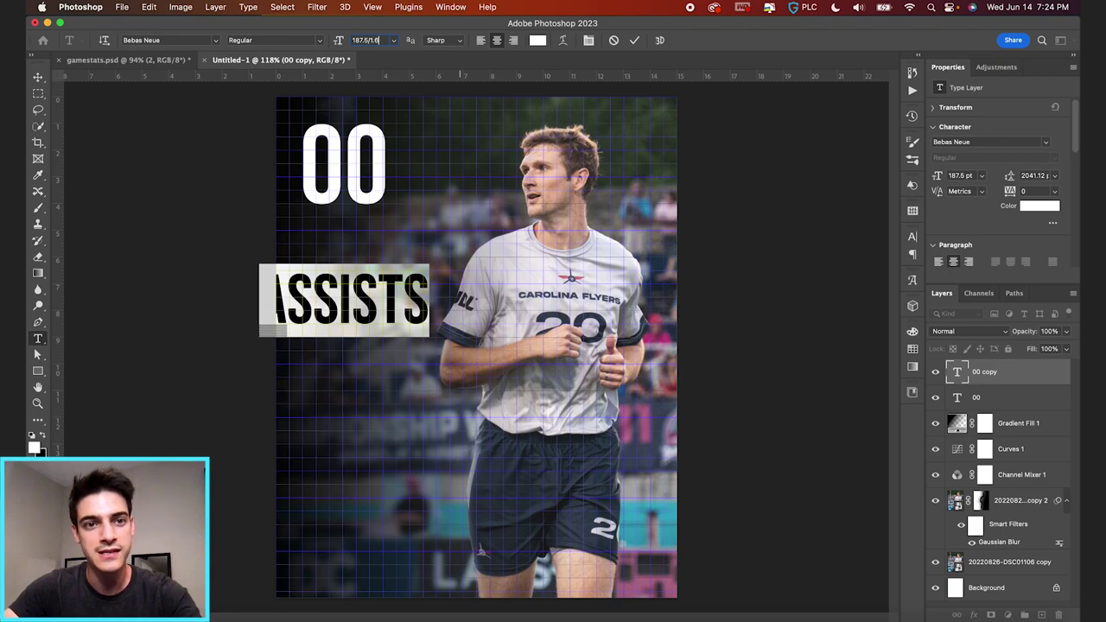
text(.6)
key(Return)
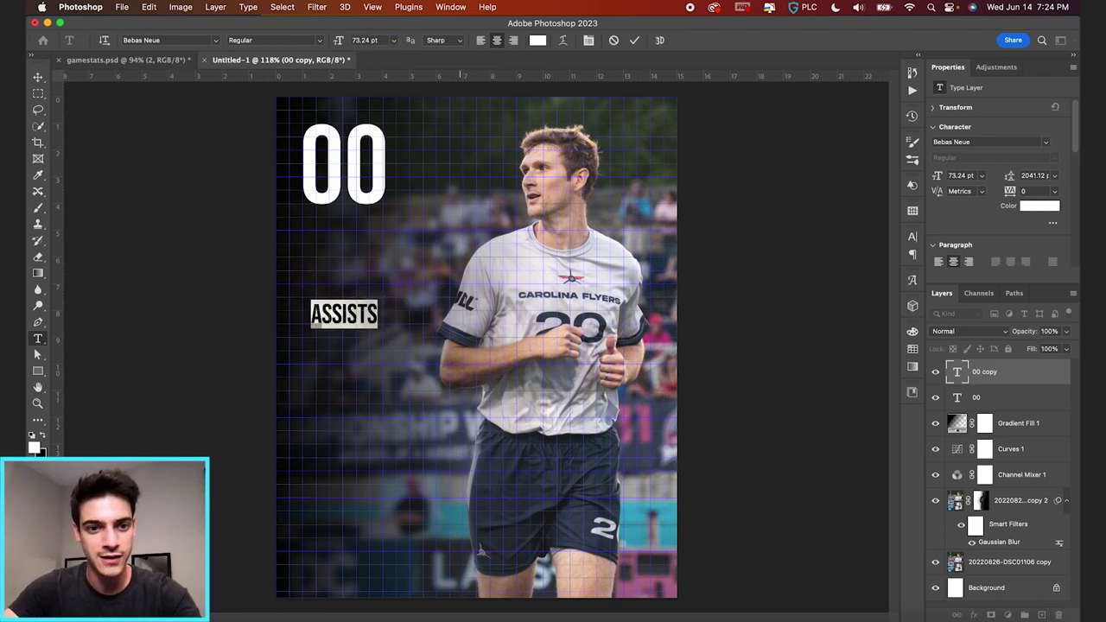
click(635, 40)
- Position ASSISTS just beneath the 00, fine-tuning the gap with arrow-key nudges and the grid hidden
key(v)
drag(402, 352, 402, 262)
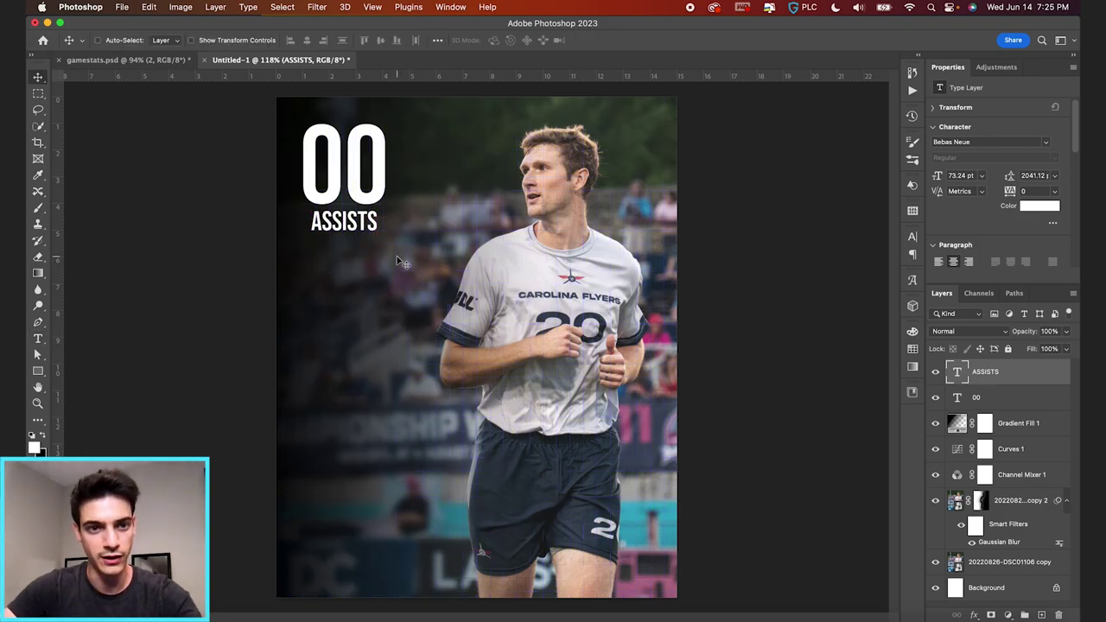
key(shift+Up)
key(super+equal)
scroll(398, 264, up, 5)
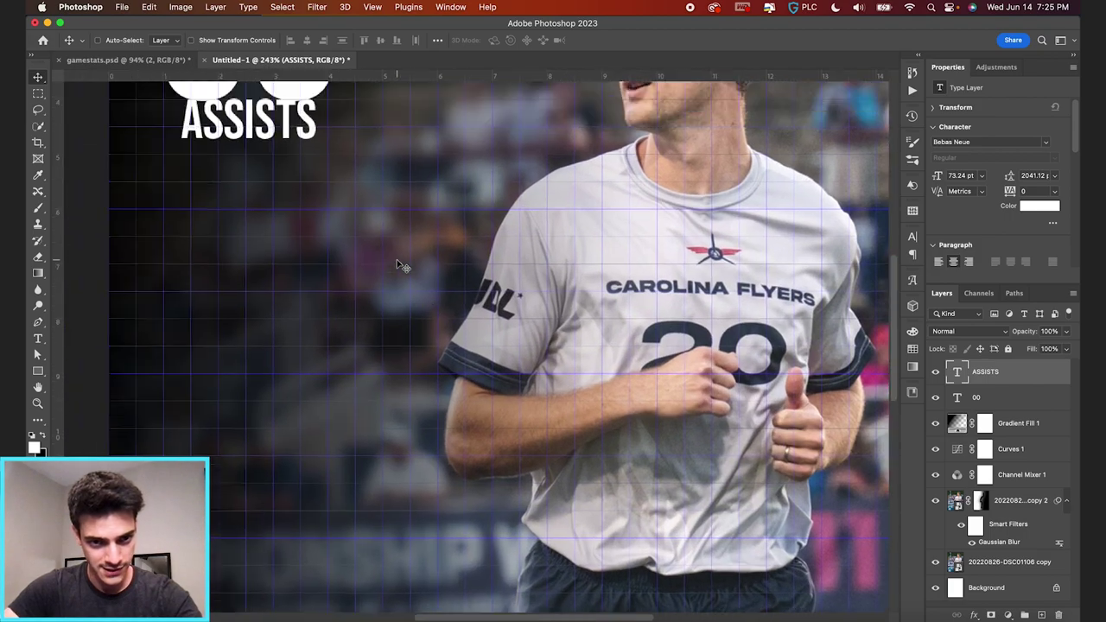
key(Up)
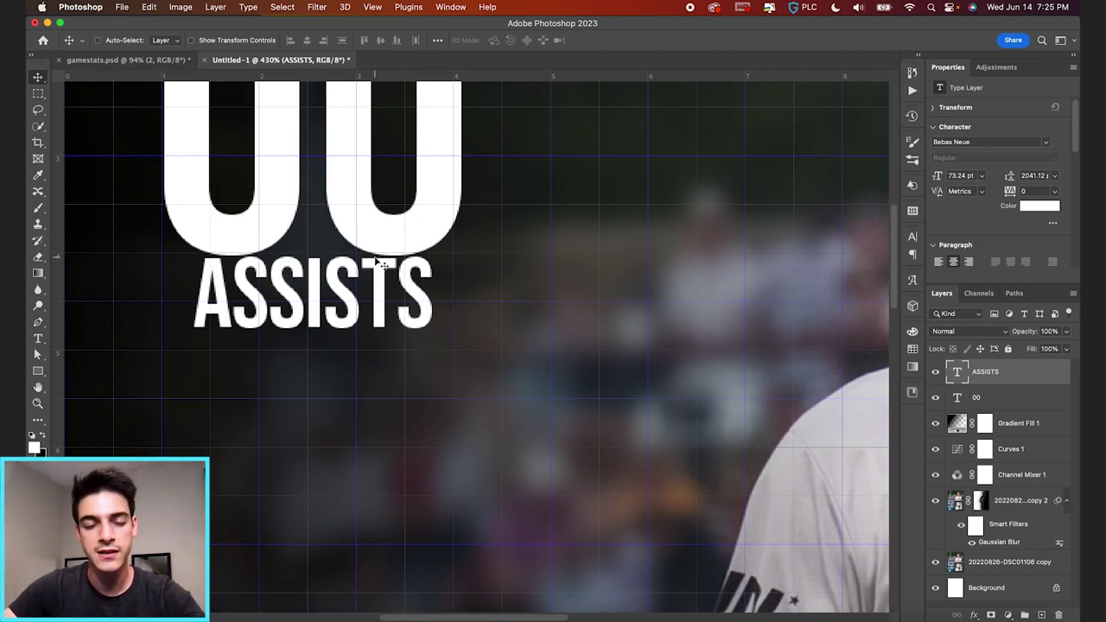
key(Down)
key(Down)
key(Down)
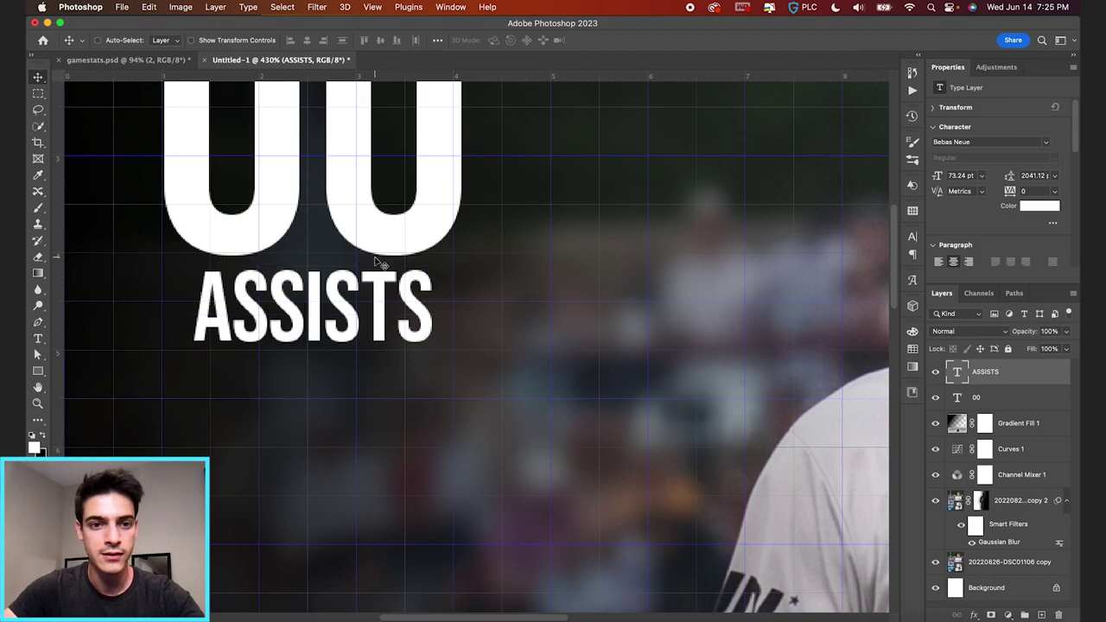
key(Down)
key(Down)
key(Down)
key(Down)
key(super+0)
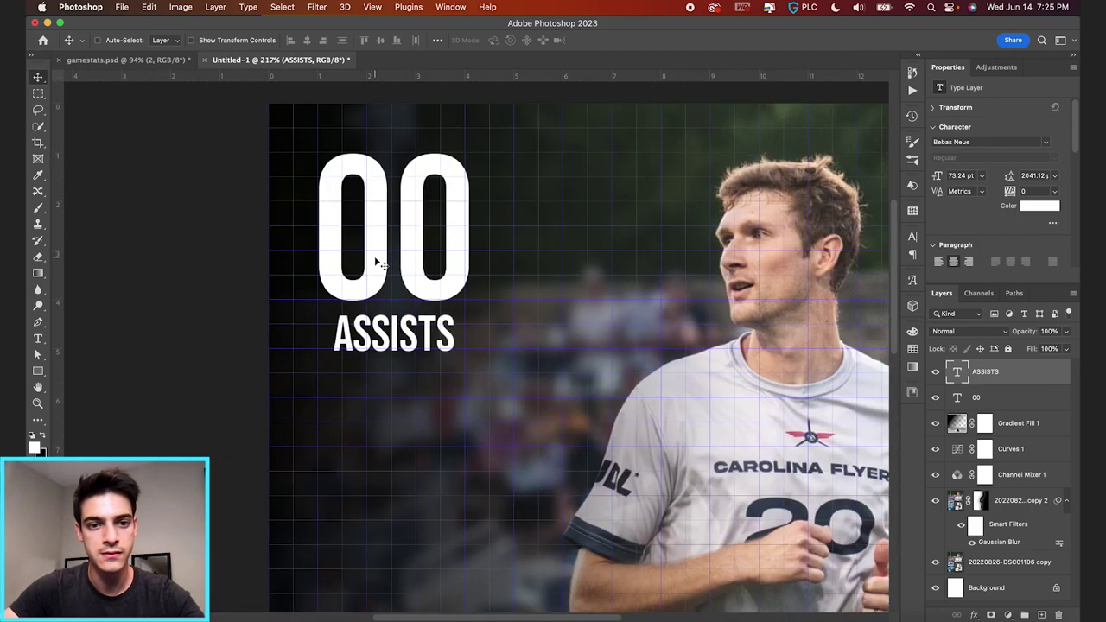
key(super+apostrophe)
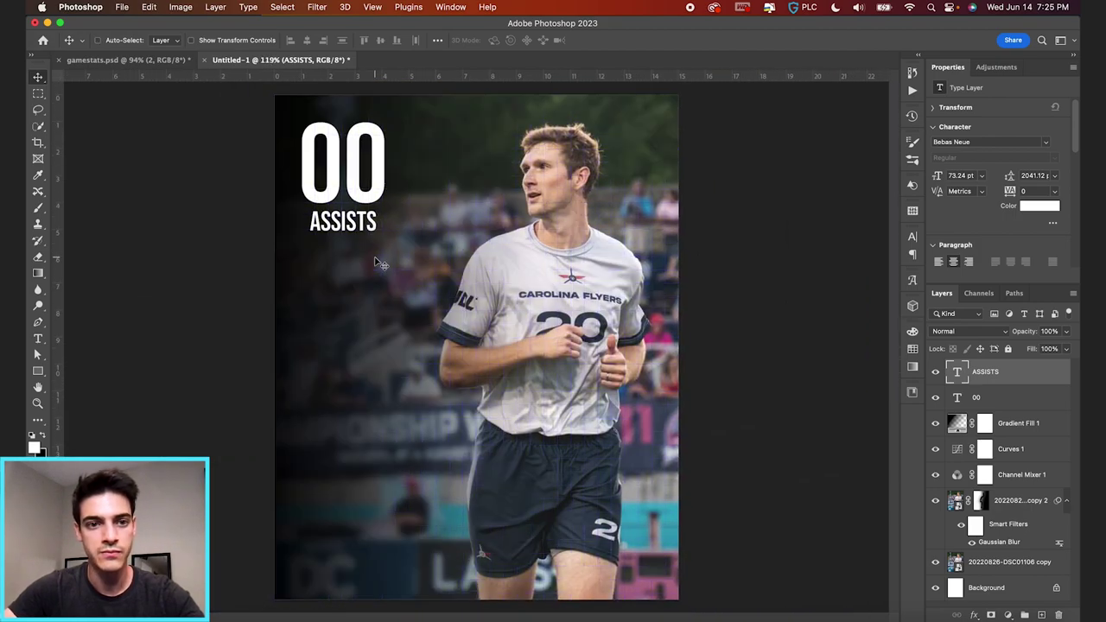
key(Down)
key(Down)
key(Down)
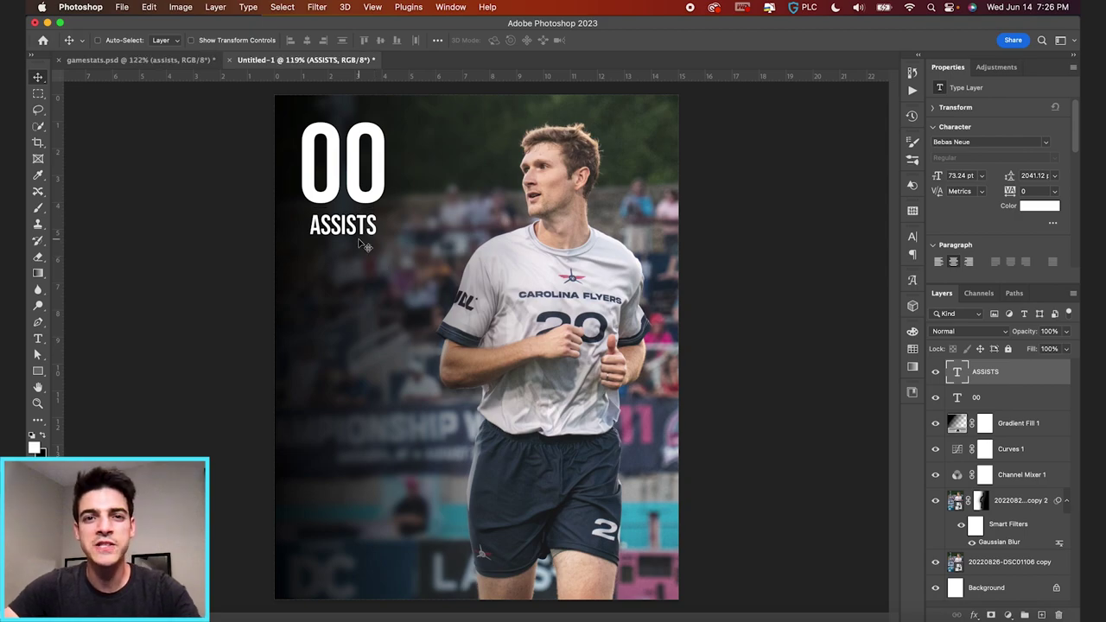
double_click(313, 184)
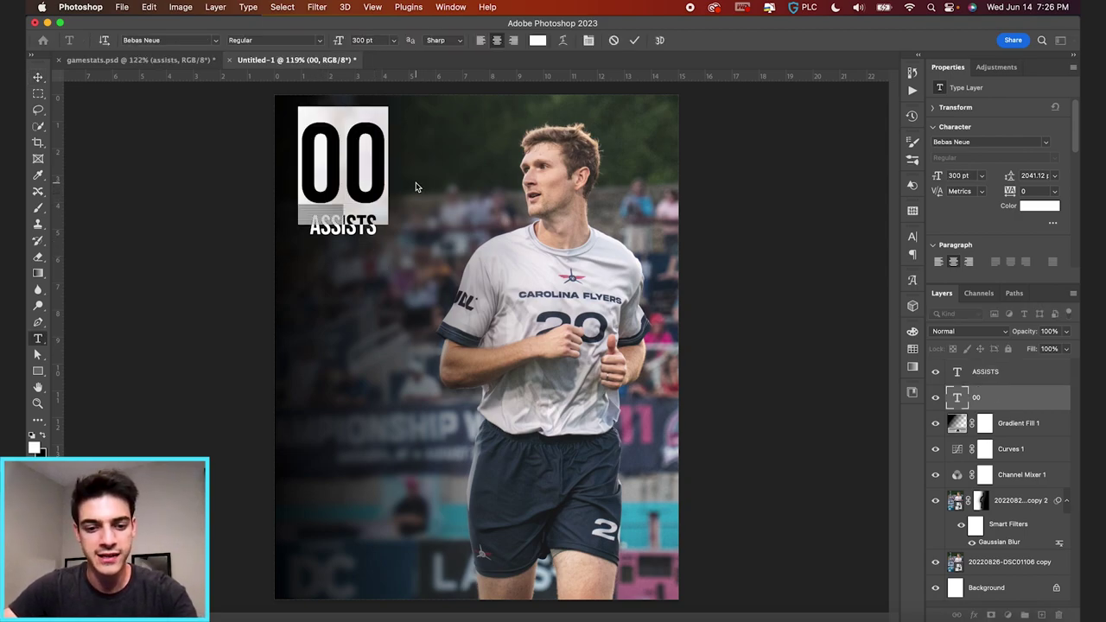
- Change the number to 3 and reduce ASSISTS to 45.77 pt (73.24/1.6)
text(3)
click(635, 39)
key(v)
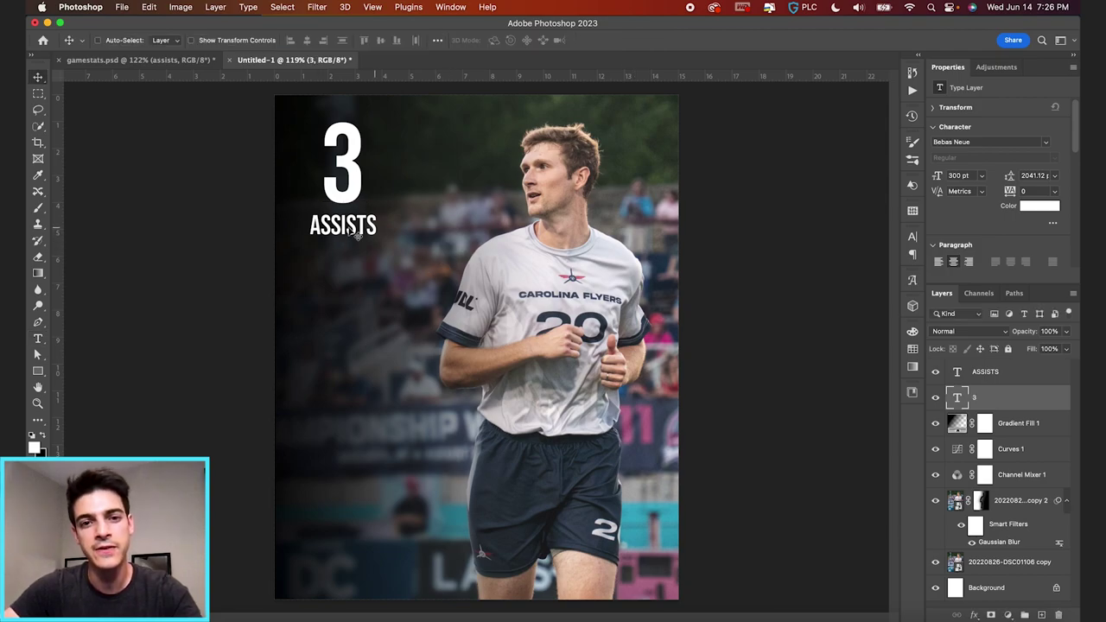
click(974, 376)
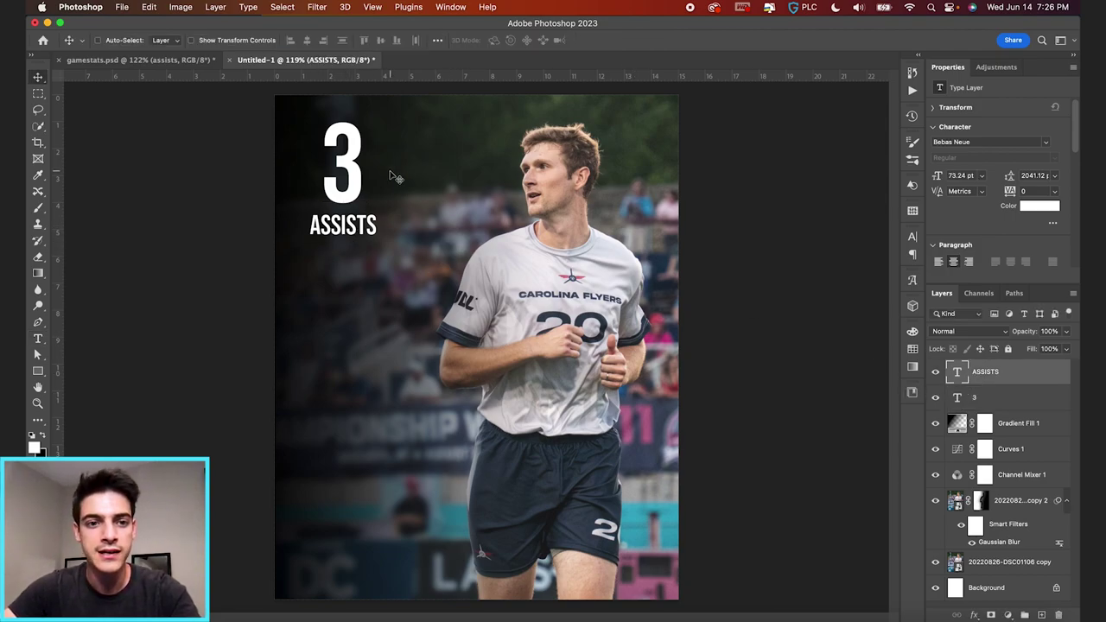
key(t)
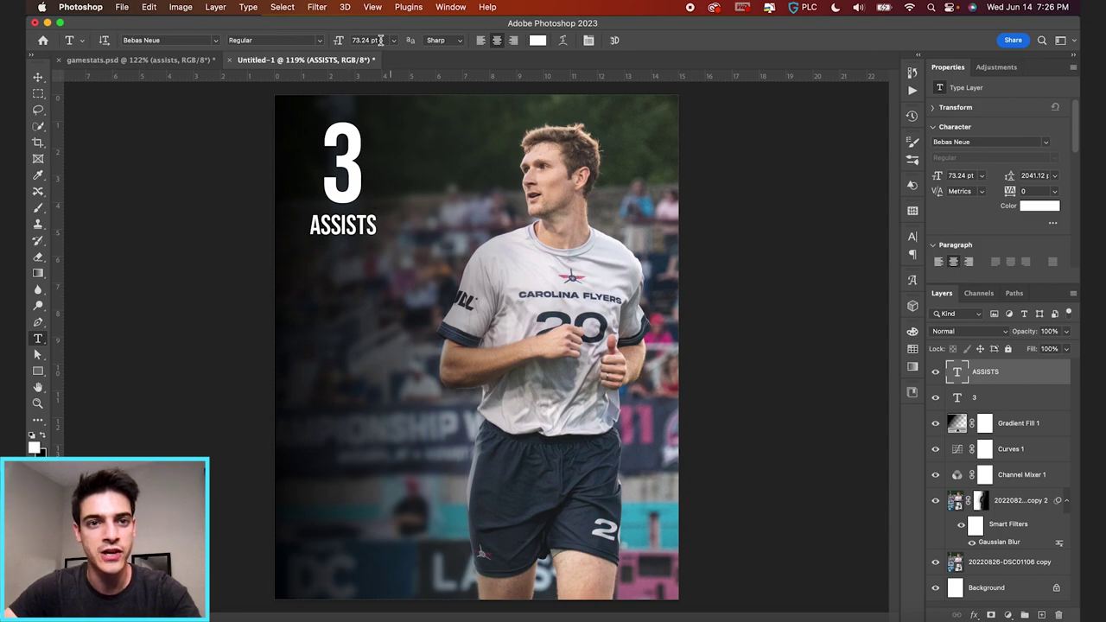
click(369, 40)
key(BackSpace)
key(BackSpace)
key(BackSpace)
text(/1.6)
key(Return)
- Move the ASSISTS label up to sit just beneath the 3
key(v)
drag(389, 259, 389, 241)
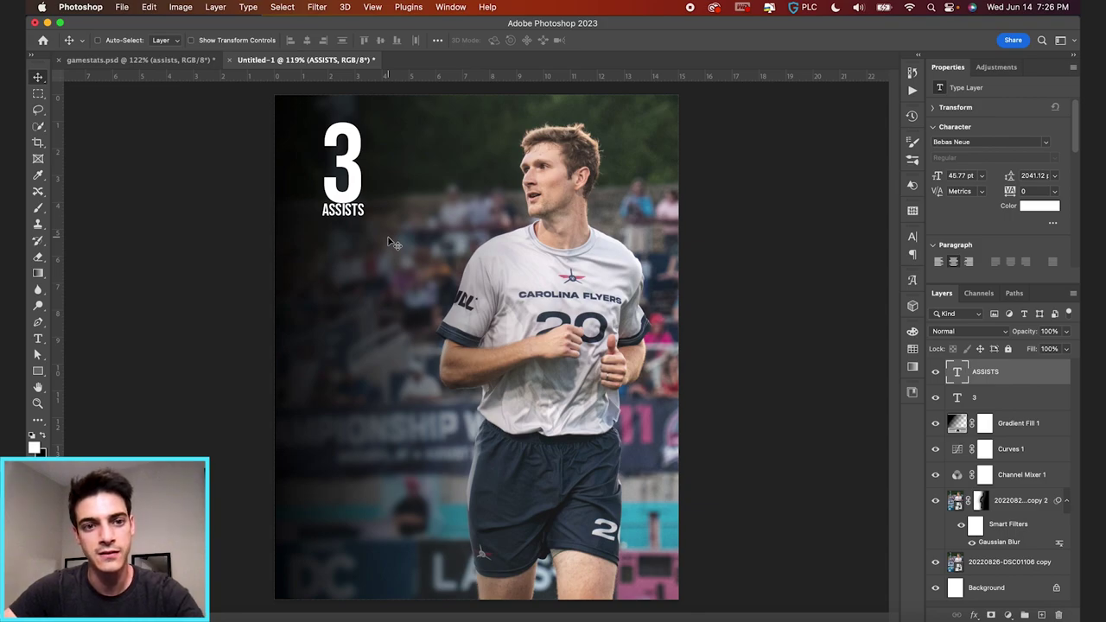
key(Down)
key(Down)
key(Down)
key(Down)
key(Down)
key(Down)
key(Down)
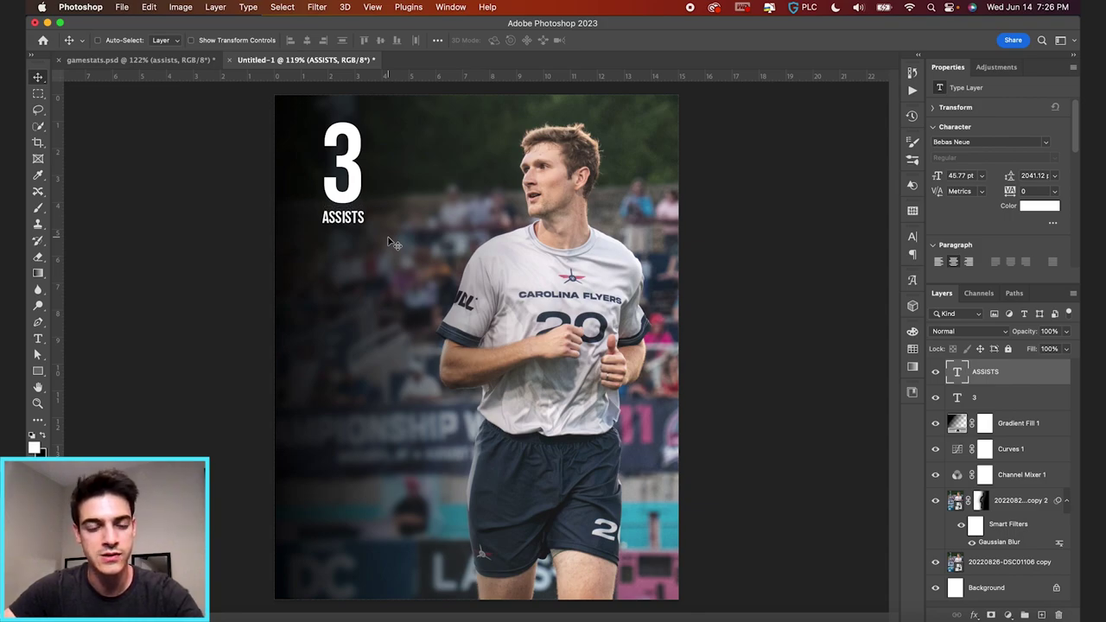
key(Down)
key(Down)
key(Down)
key(Down)
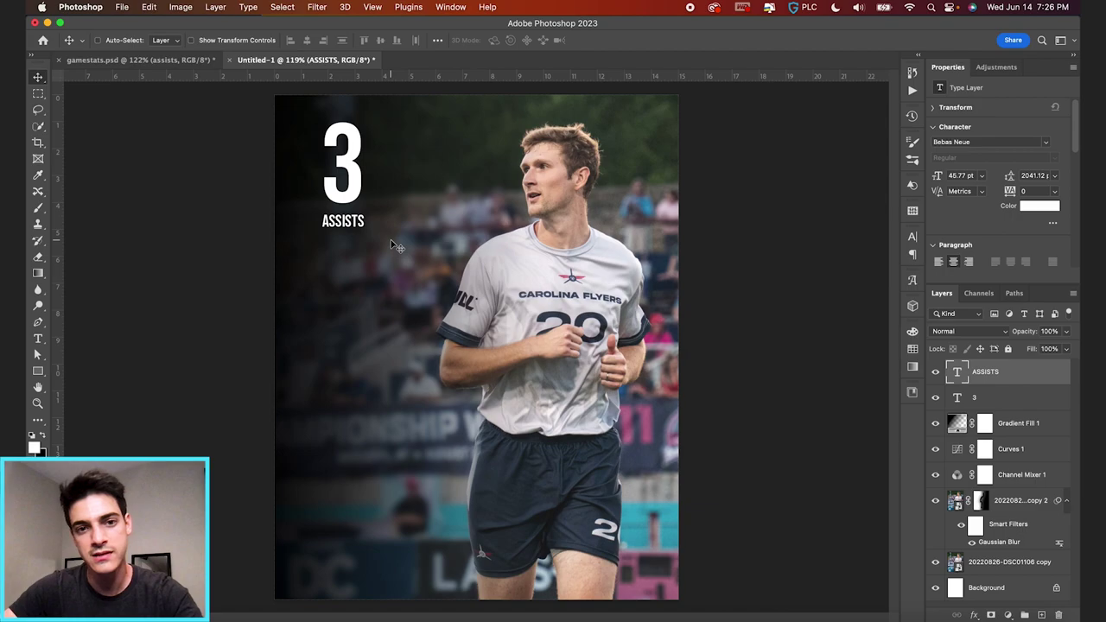
key(Up)
key(Up)
key(Up)
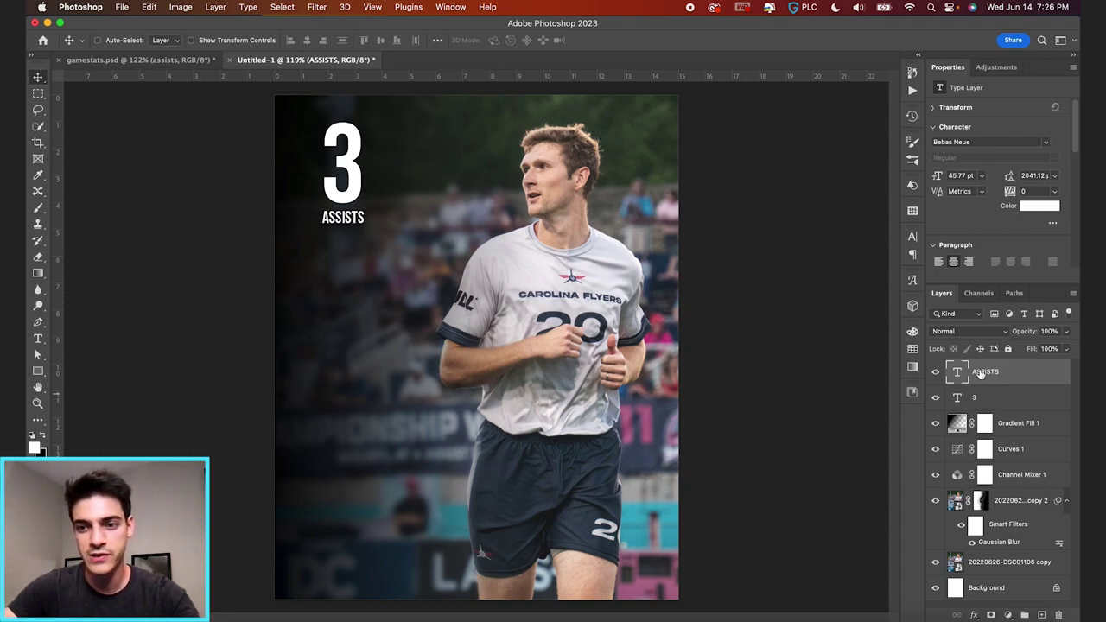
shift+click(983, 400)
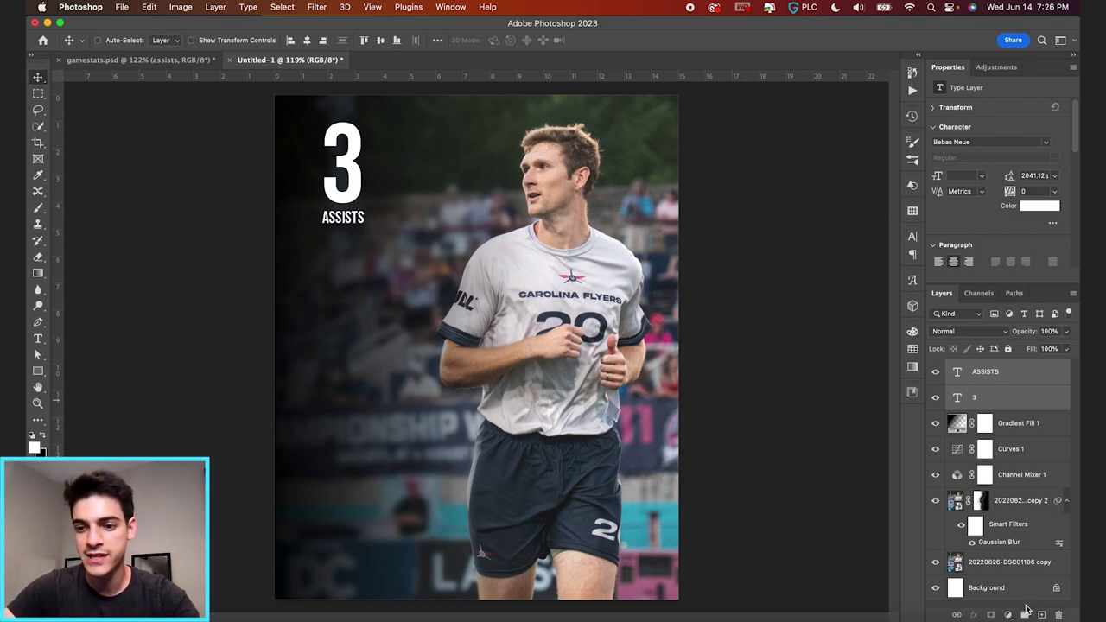
- Group the 3 and ASSISTS layers as STAT 1
click(1025, 615)
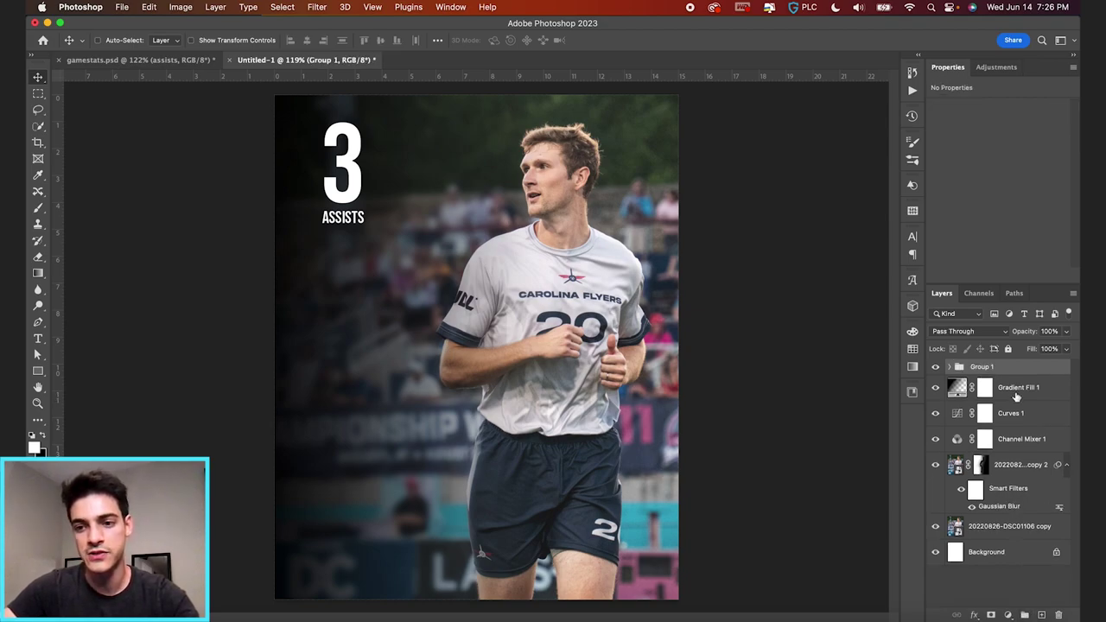
text(SAT)
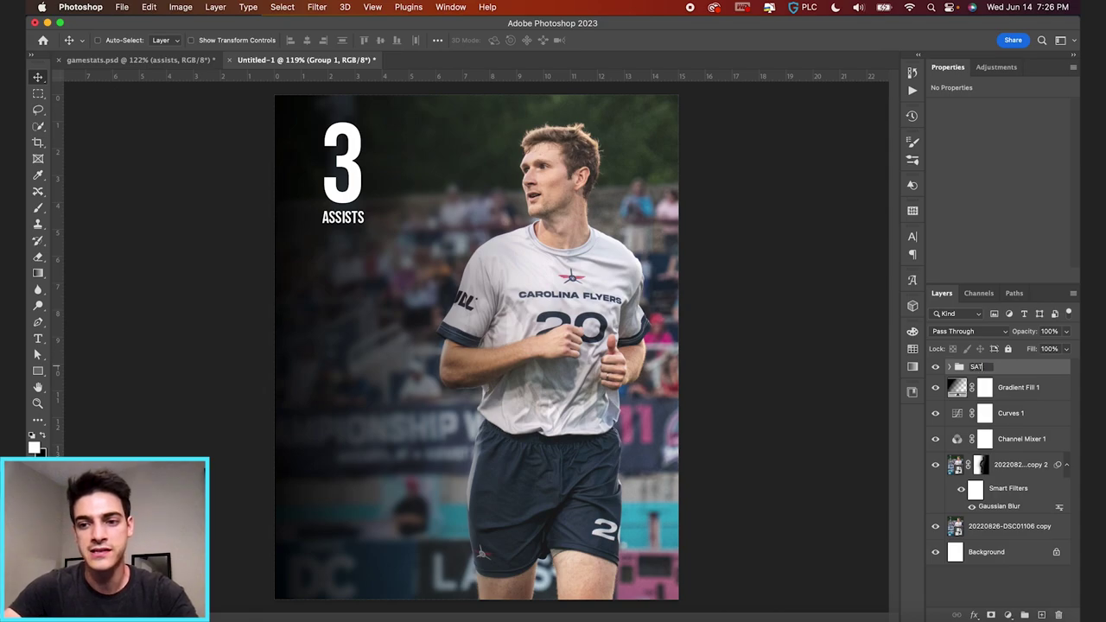
key(Return)
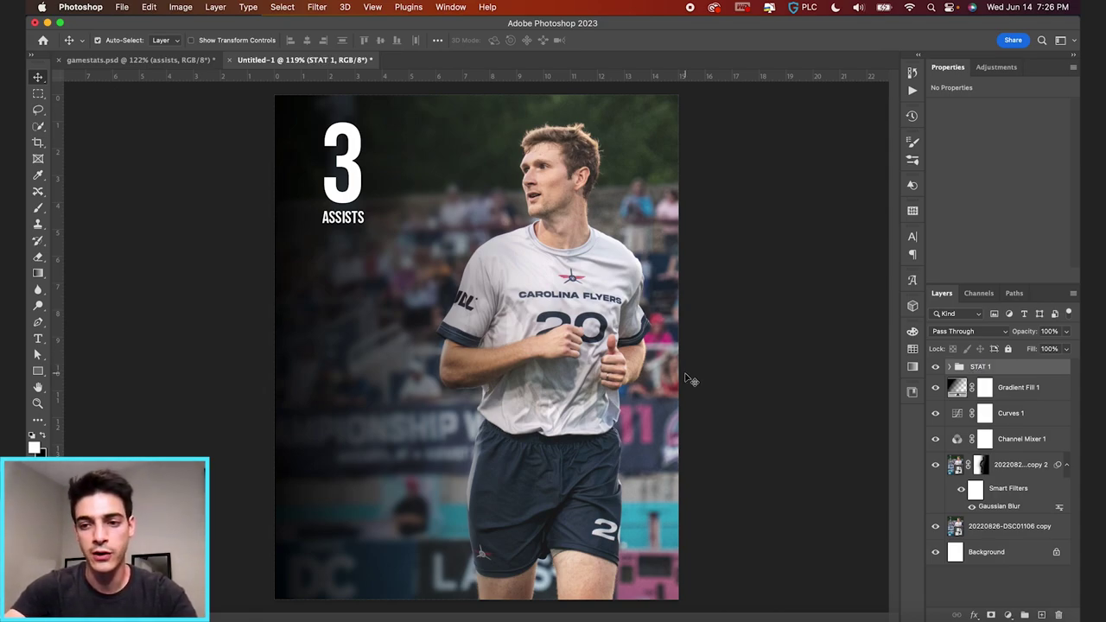
- Duplicate the group into STAT 2 and STAT 3 and stack them below the first
key(super+j)
double_click(990, 367)
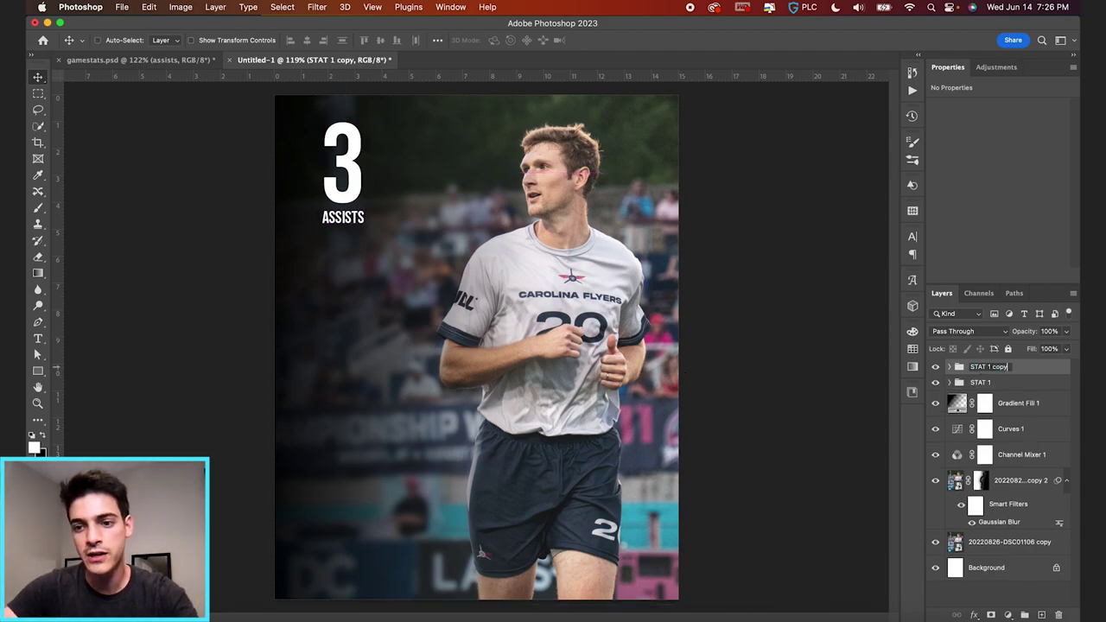
text(2)
key(Return)
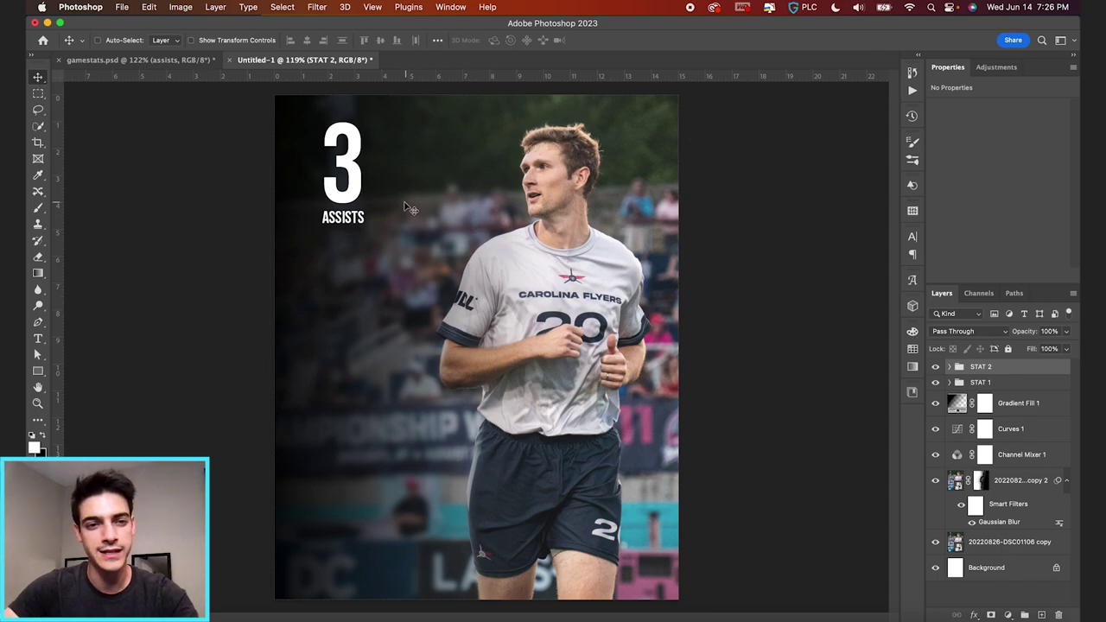
drag(372, 170, 404, 318)
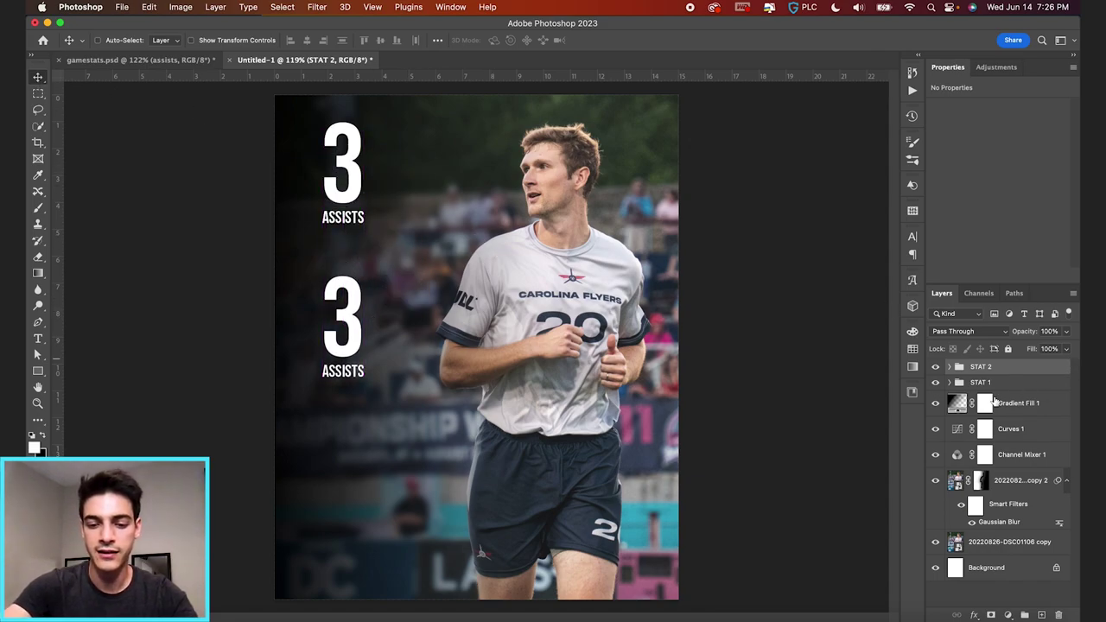
key(super+j)
double_click(987, 367)
text(STAT 3)
key(Return)
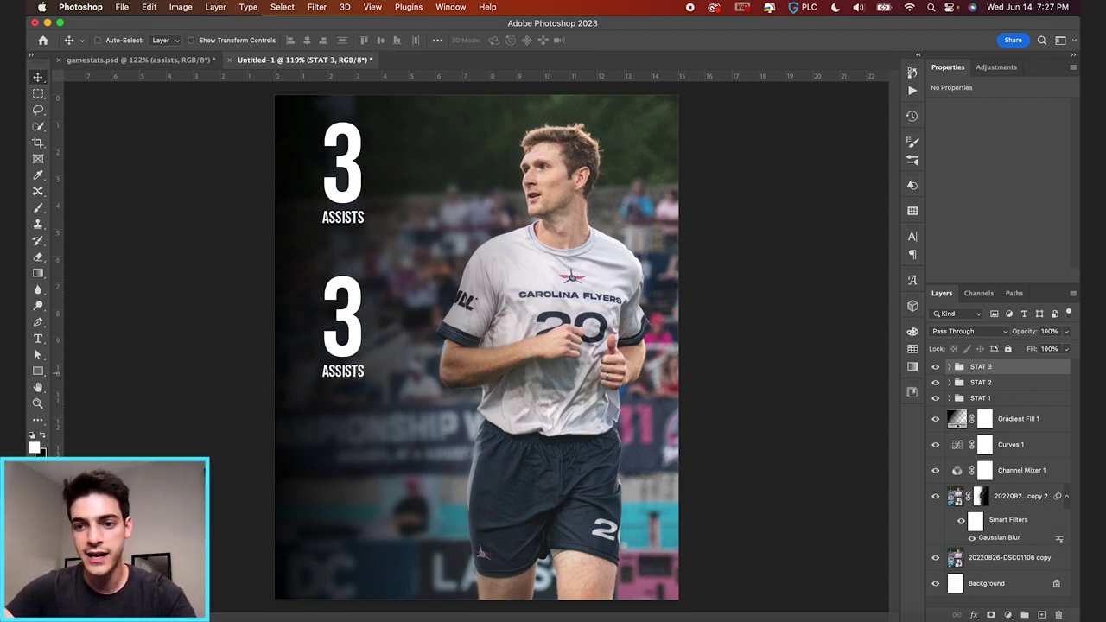
drag(363, 313, 367, 443)
key(super+apostrophe)
key(Down)
key(Down)
key(Down)
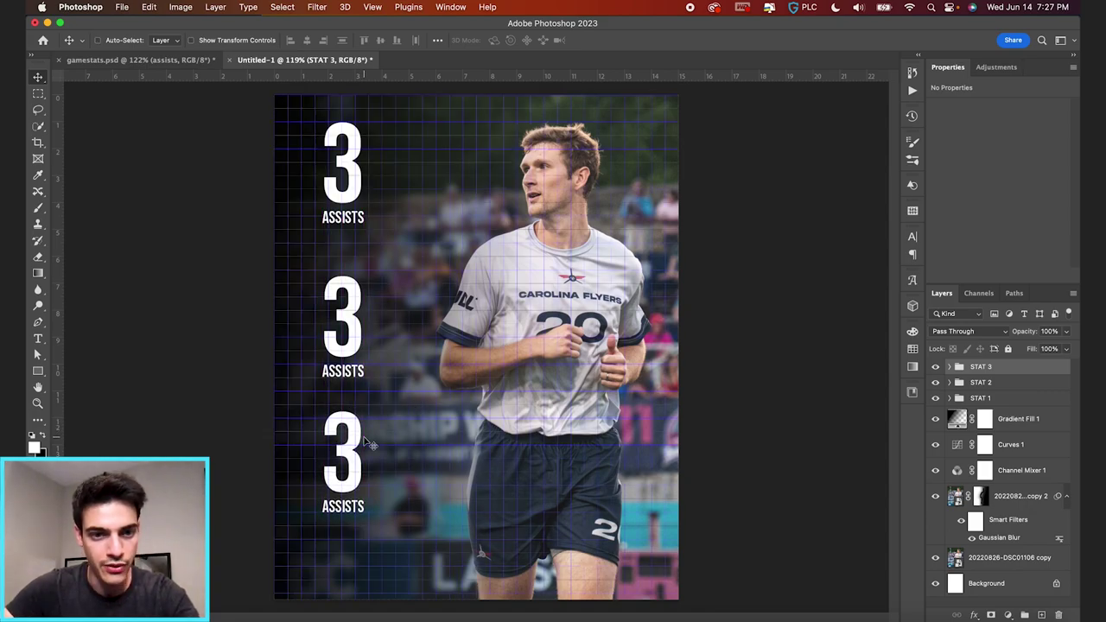
key(super+apostrophe)
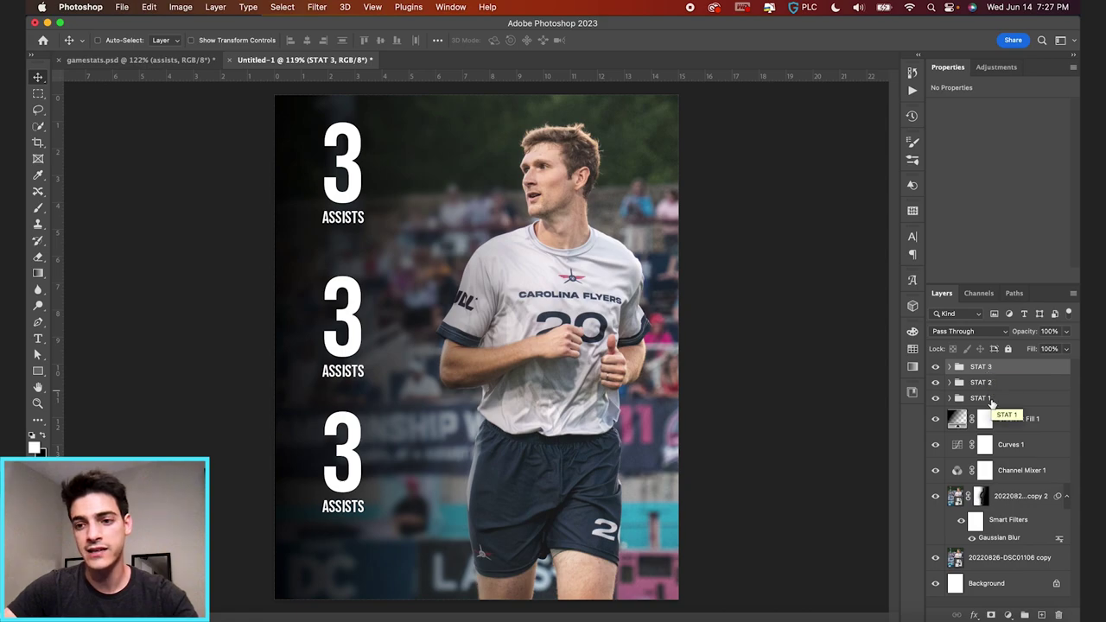
- Distribute the three stat groups evenly in vertical spacing
shift+click(989, 400)
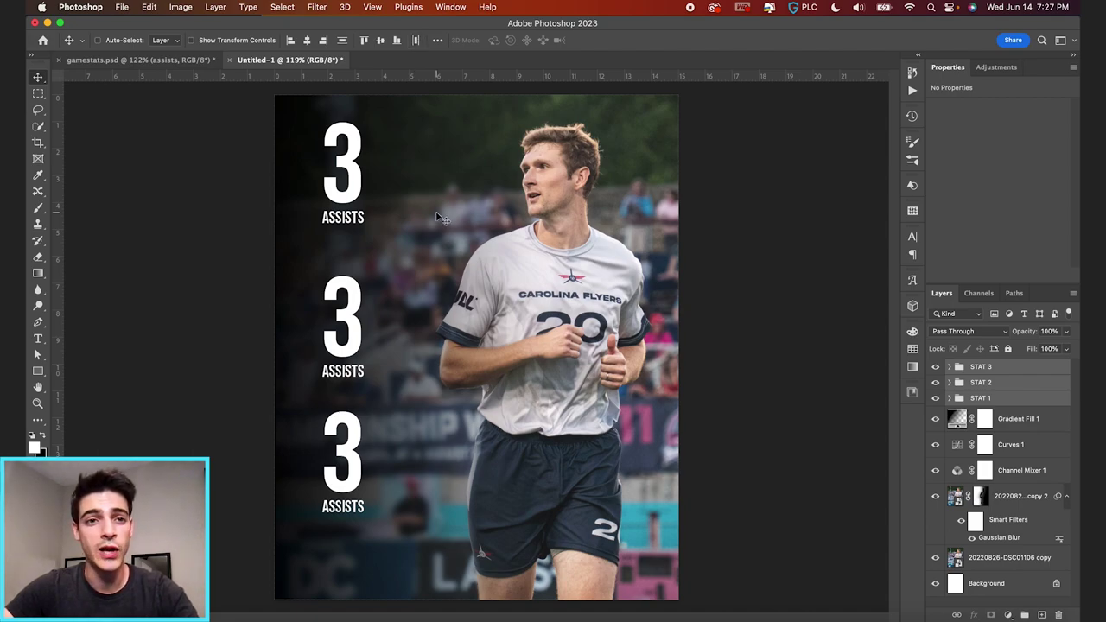
click(342, 41)
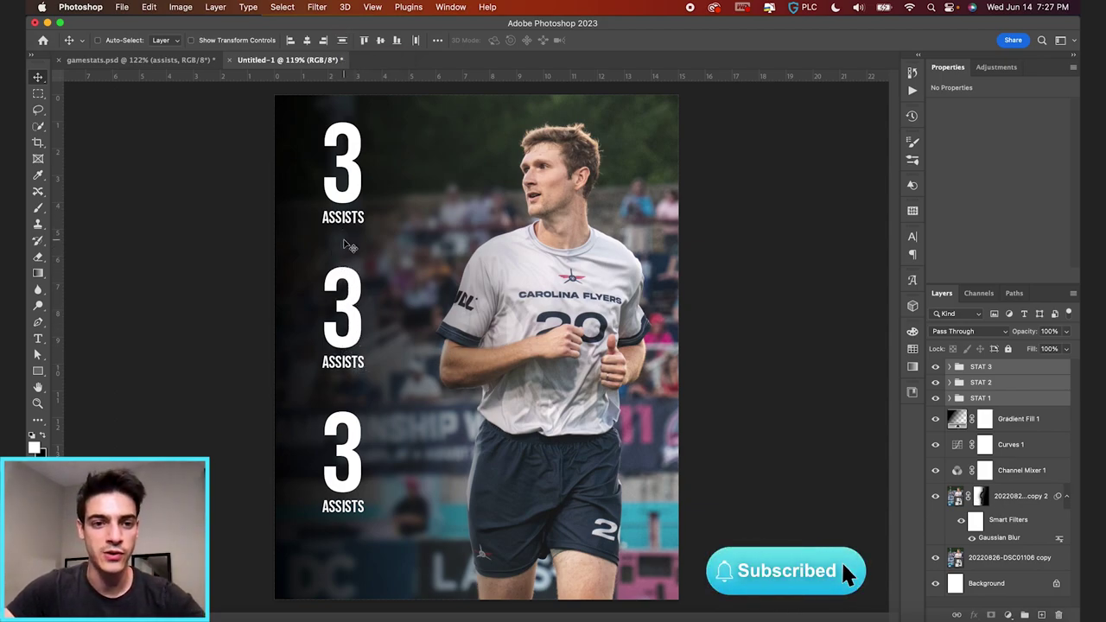
key(super+equal)
scroll(389, 225, left, 5)
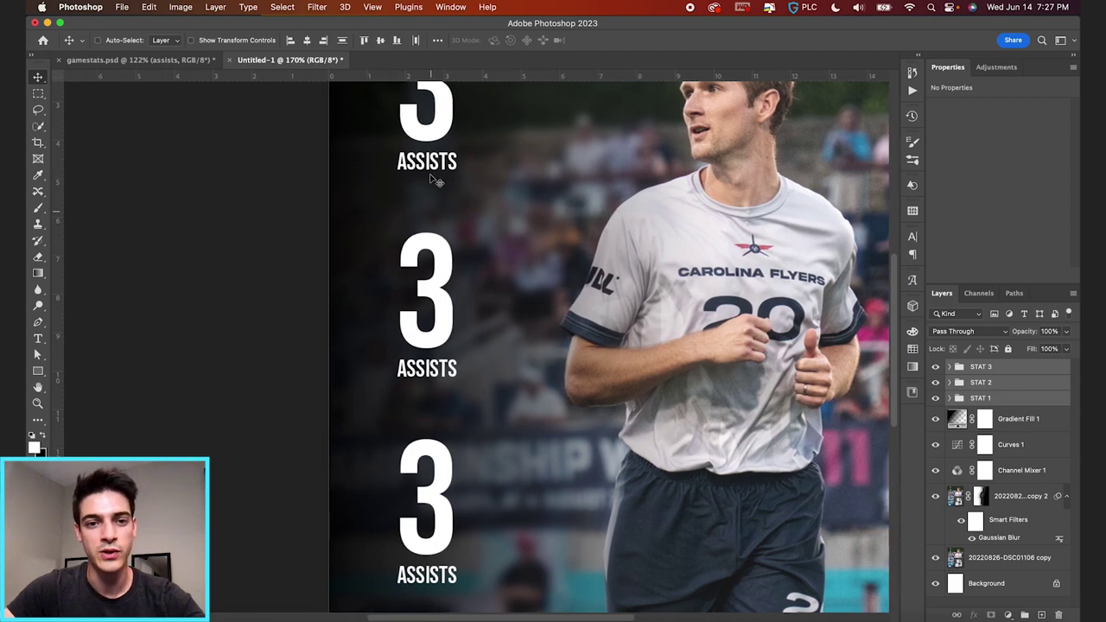
scroll(437, 307, down, 3)
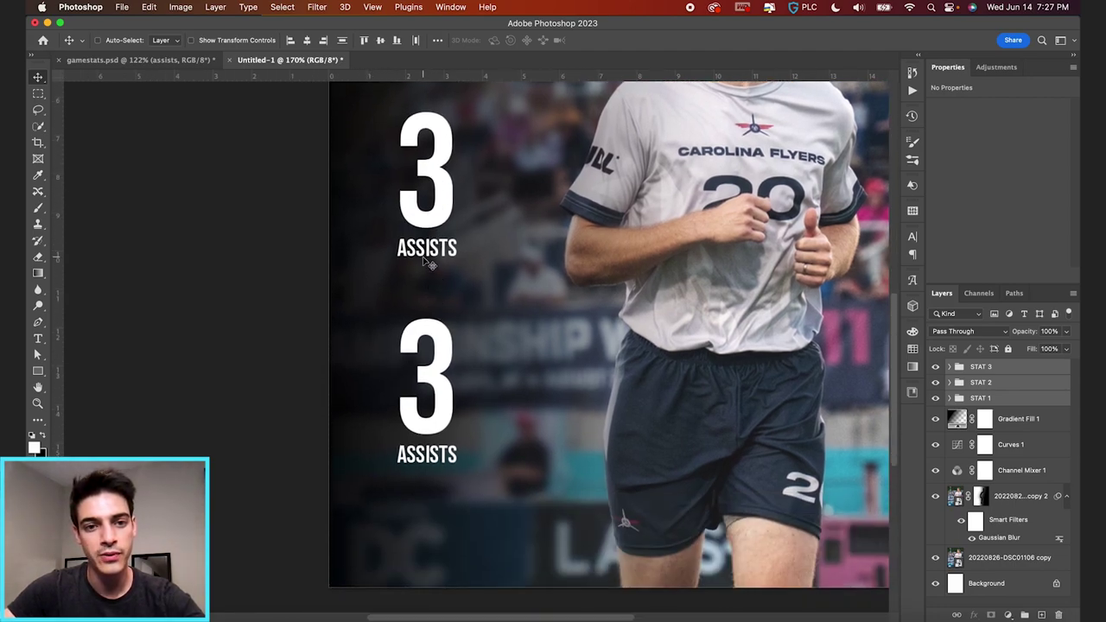
scroll(519, 363, down, 5)
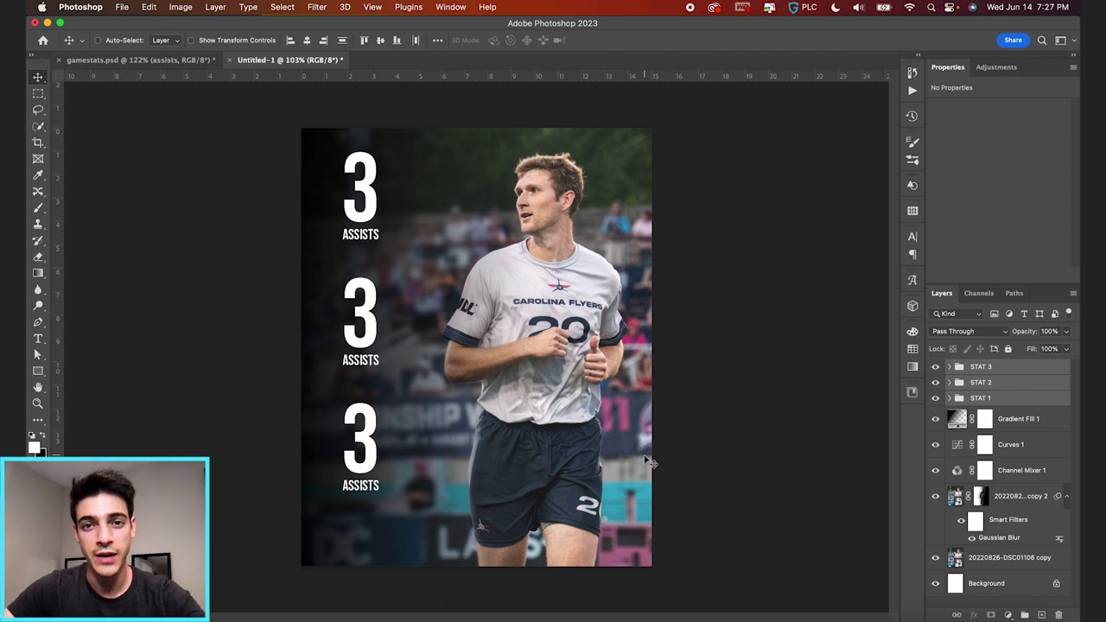
key(t)
click(368, 360)
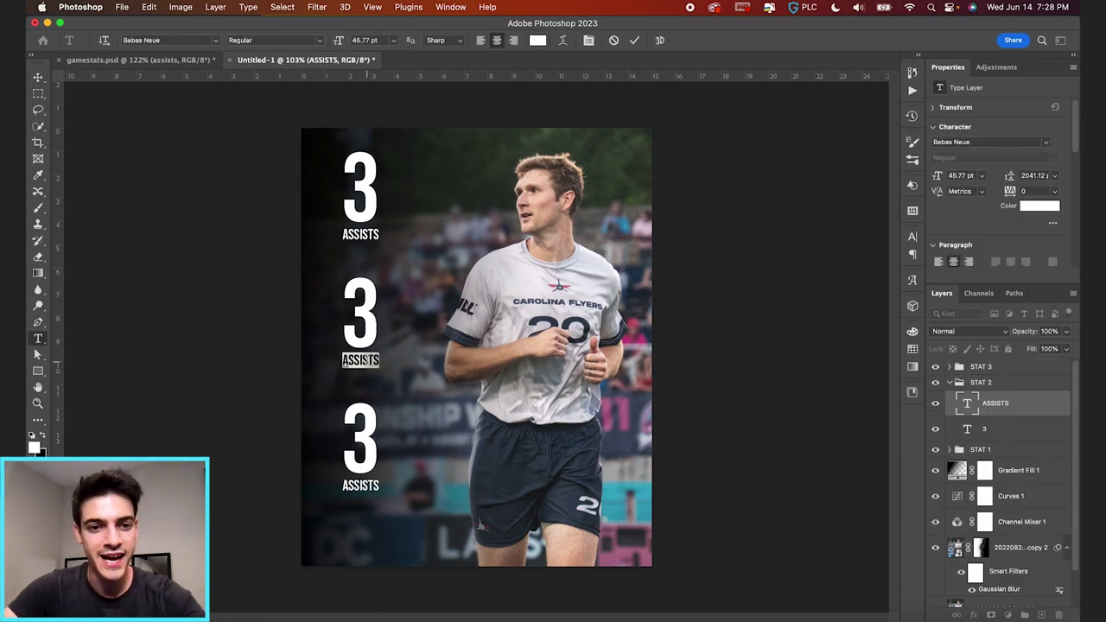
- Relabel the middle stat GOALS and the bottom stat BLOCKS, then add an empty layer
text(GOALS)
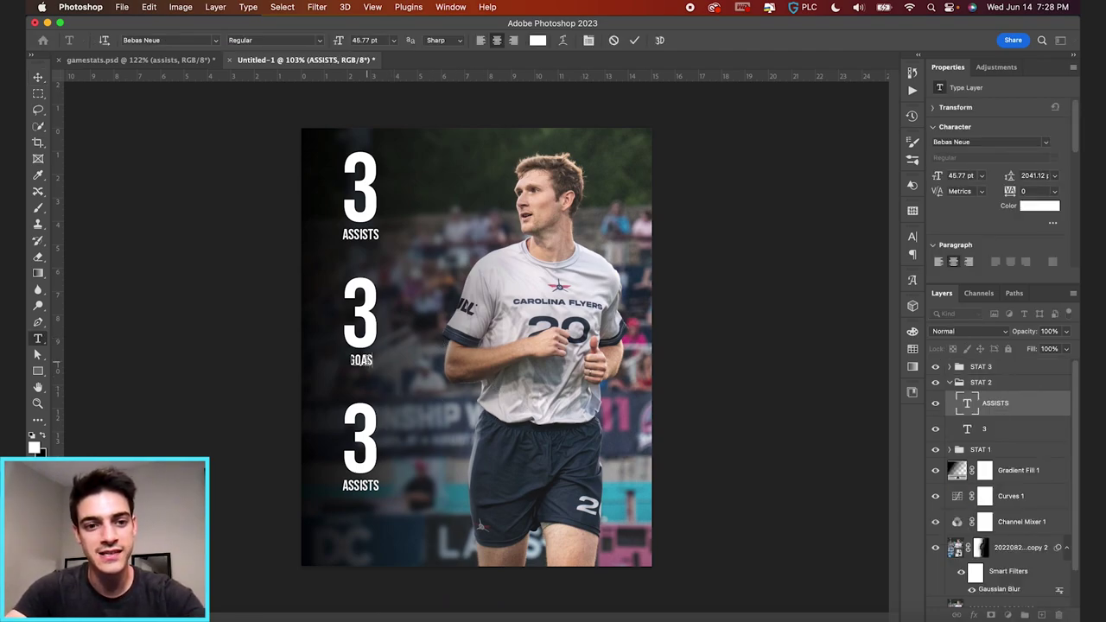
click(635, 39)
click(366, 488)
text(BLOCKS)
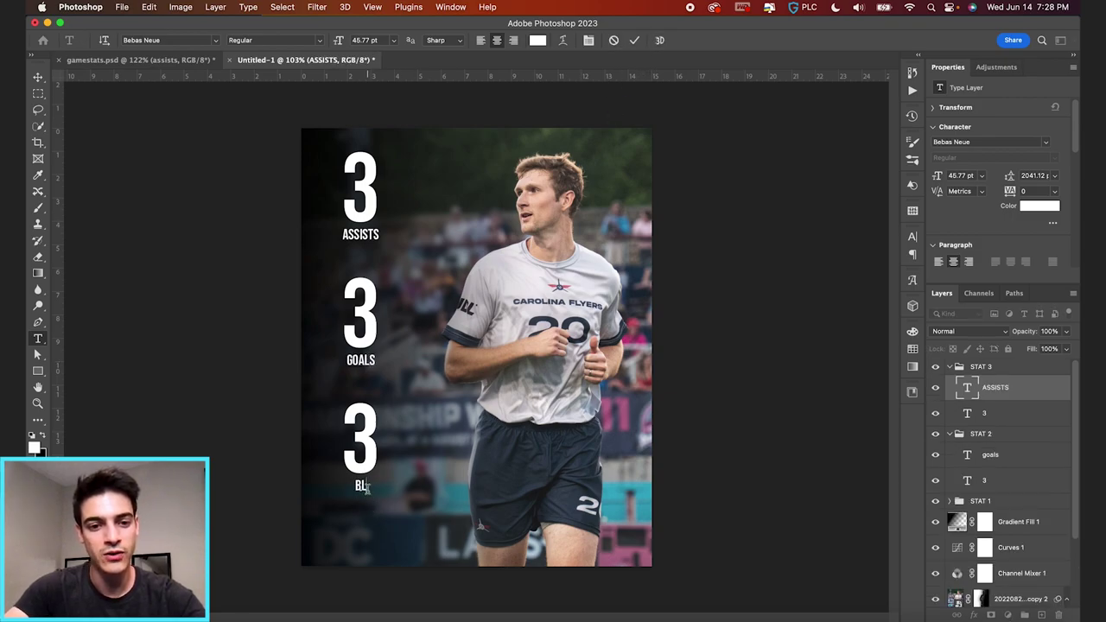
click(635, 40)
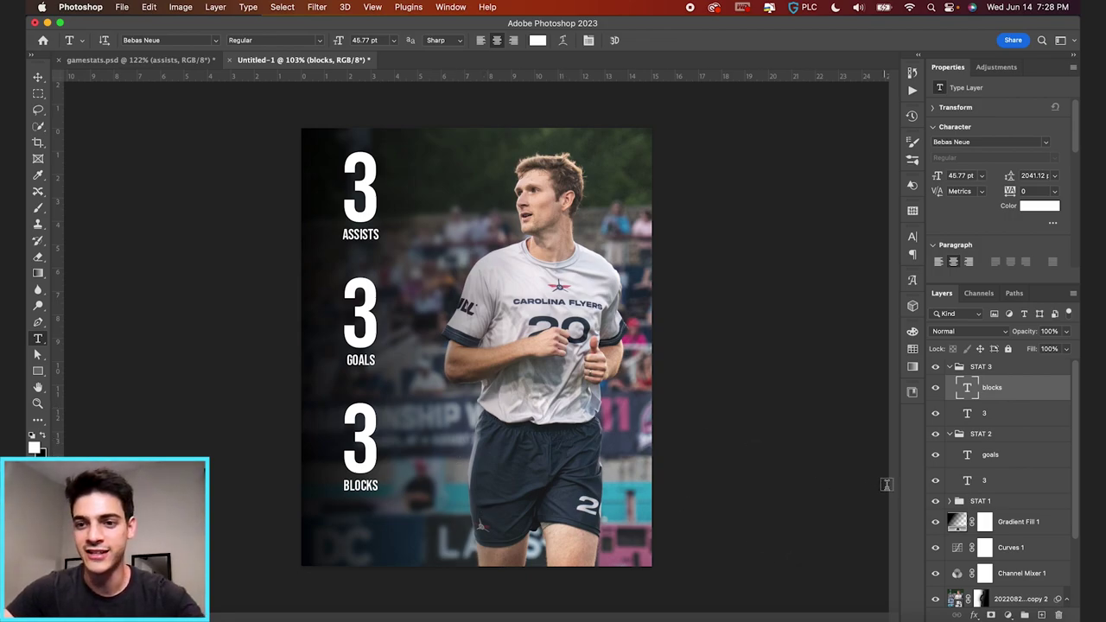
super+click(950, 366)
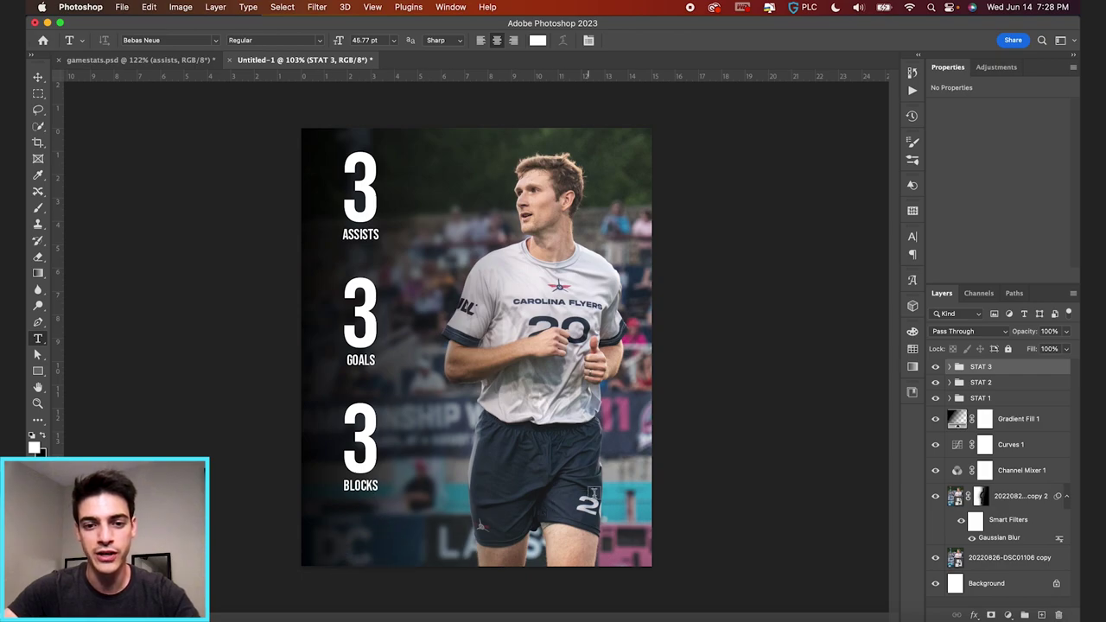
key(super+shift+alt+n)
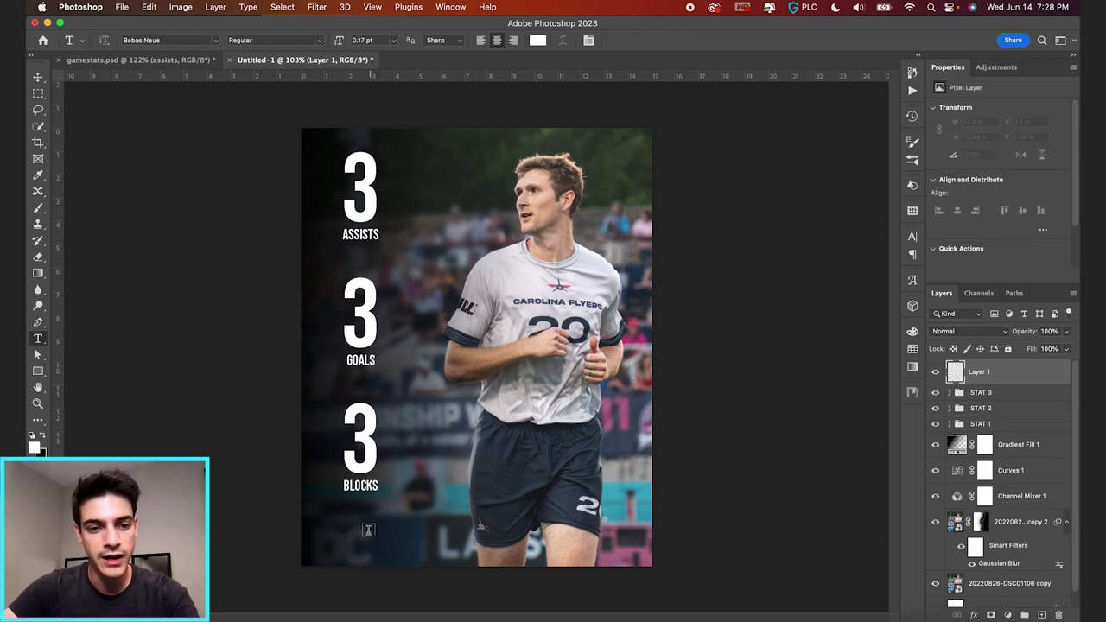
- Add a 61 pt left-aligned text line with the player's name below BLOCKS
click(44, 343)
click(346, 525)
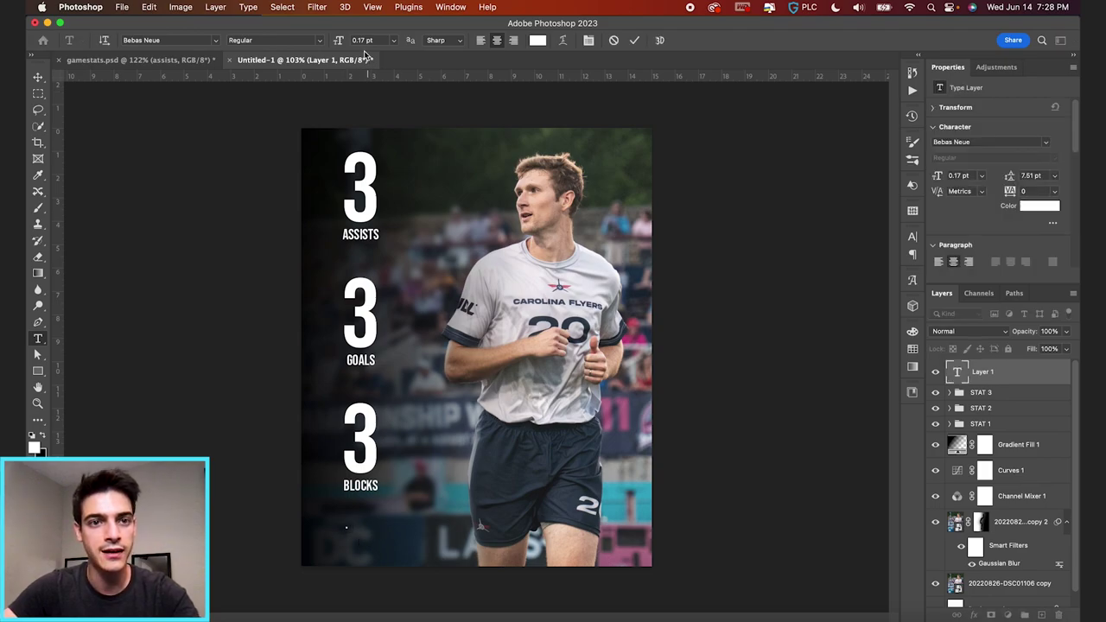
drag(339, 45, 394, 45)
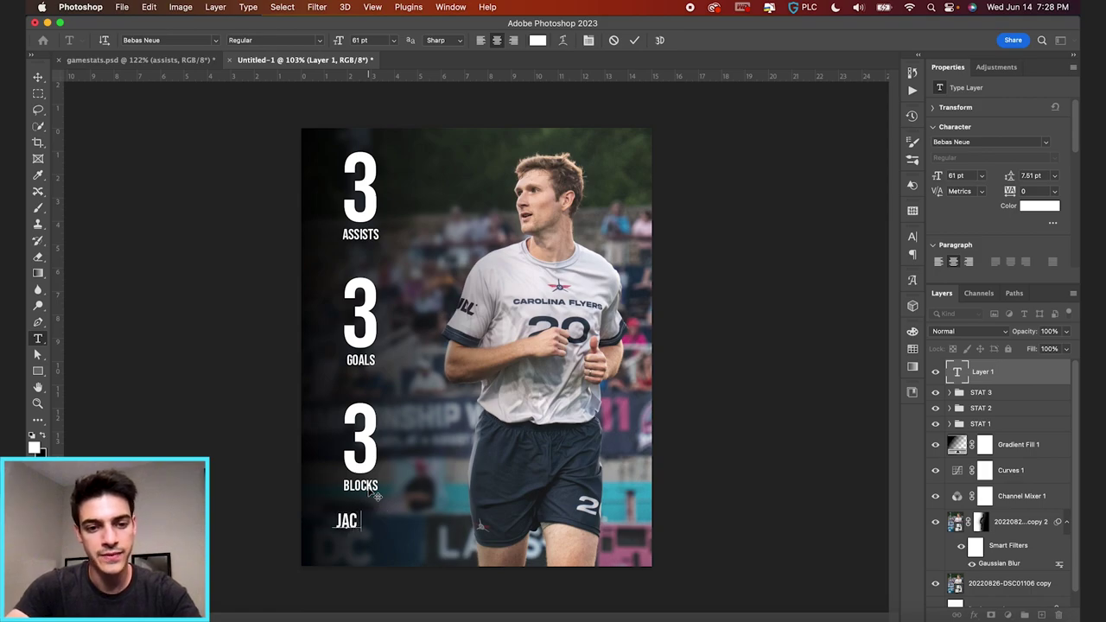
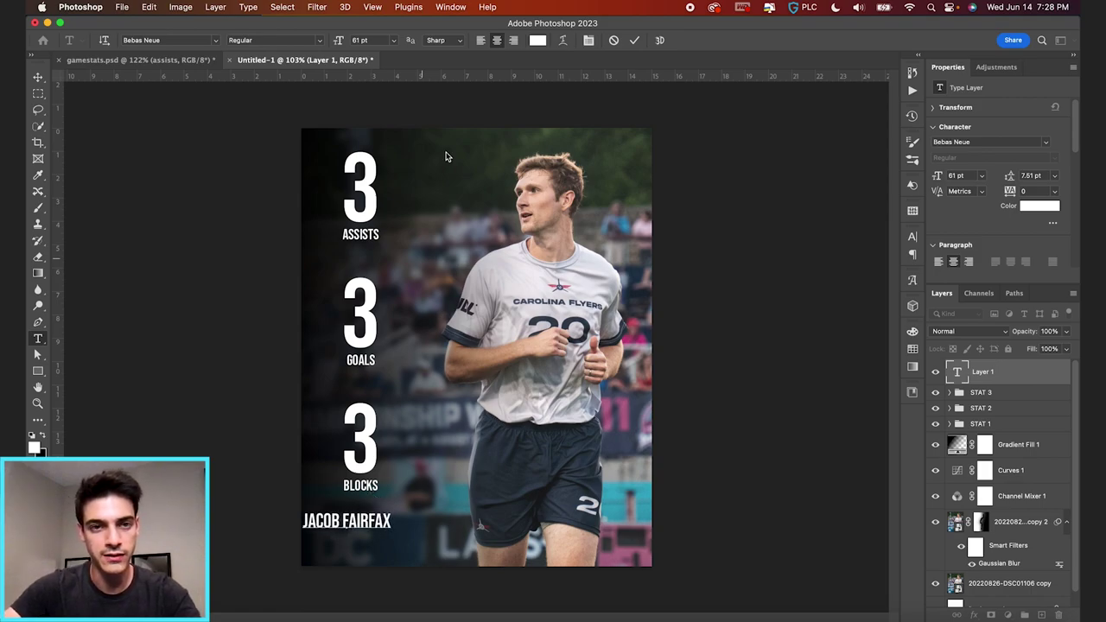
key(super+a)
click(482, 41)
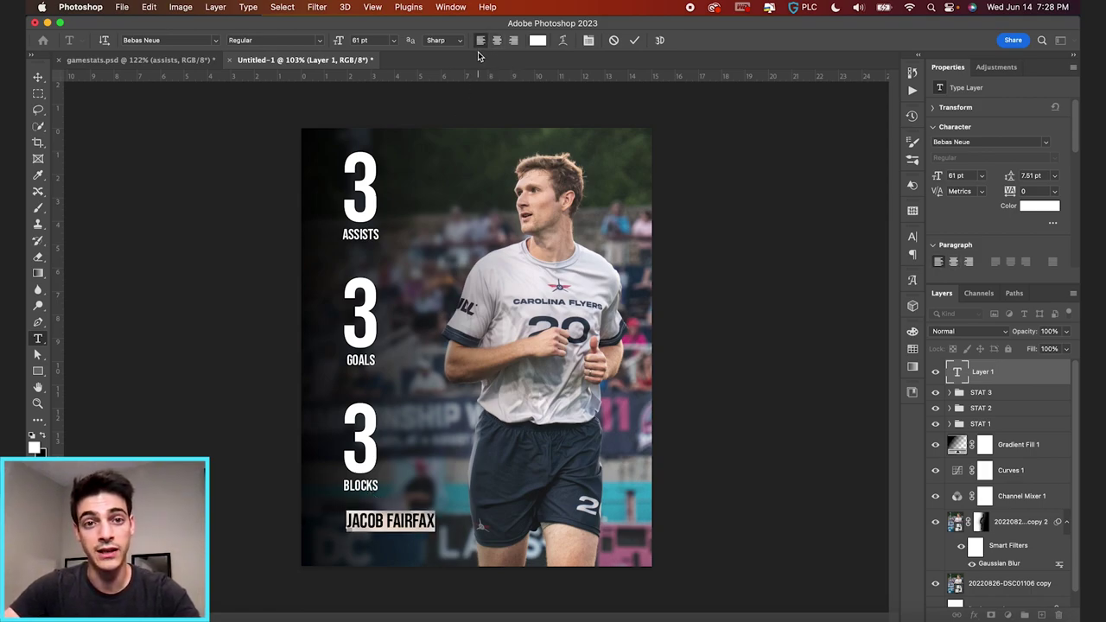
click(635, 40)
- Position the name line beneath the stats, lining it up against the grid
key(v)
drag(497, 518, 471, 522)
key(super+apostrophe)
scroll(414, 538, up, 2)
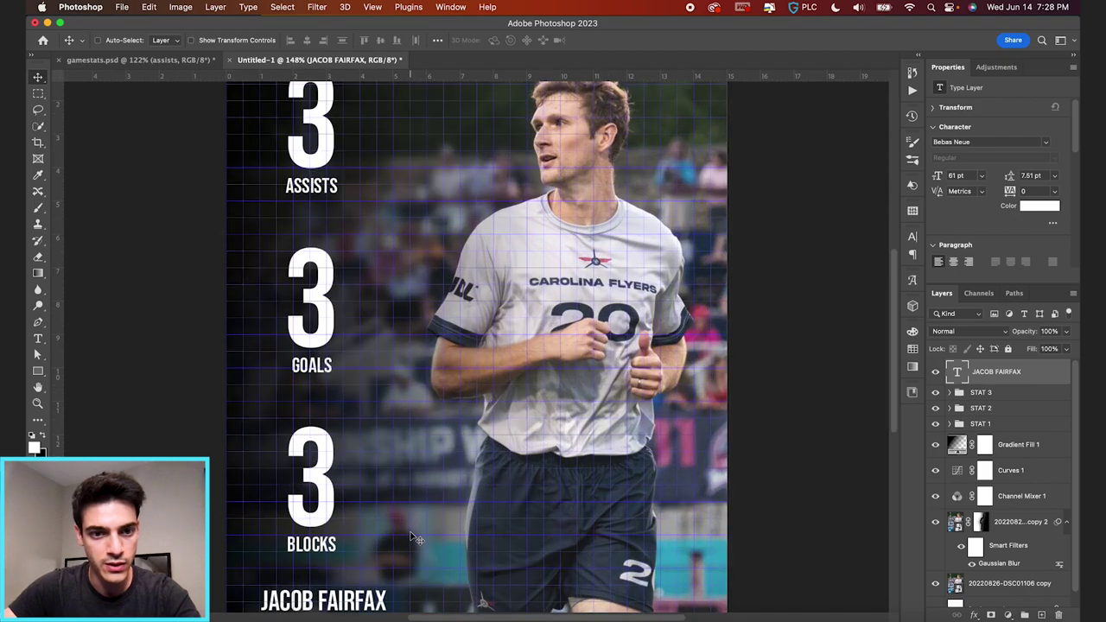
scroll(414, 538, down, 3)
scroll(414, 537, left, 2)
drag(403, 476, 403, 472)
scroll(402, 472, down, 3)
key(super+apostrophe)
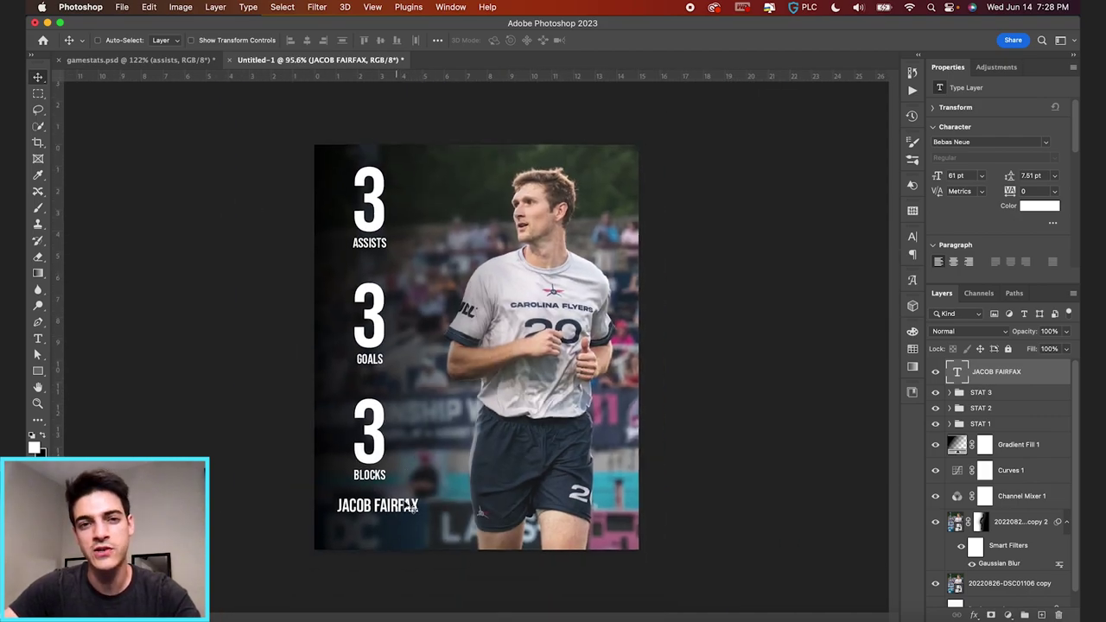
key(t)
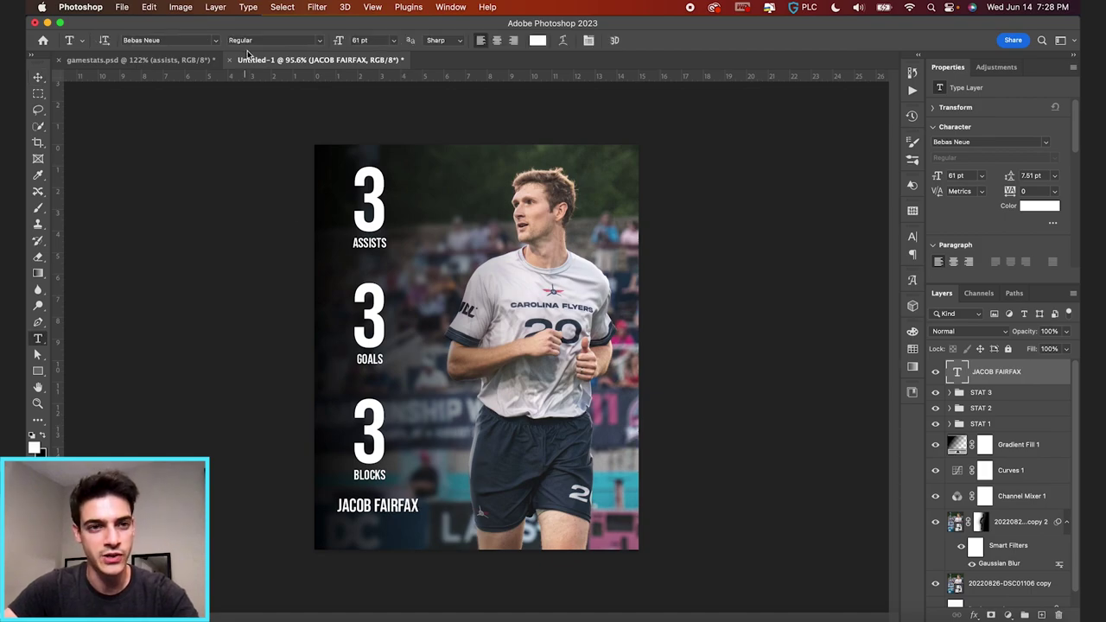
click(178, 40)
- Switch the name to Termina Black and scale it down proportionally
text(MINA)
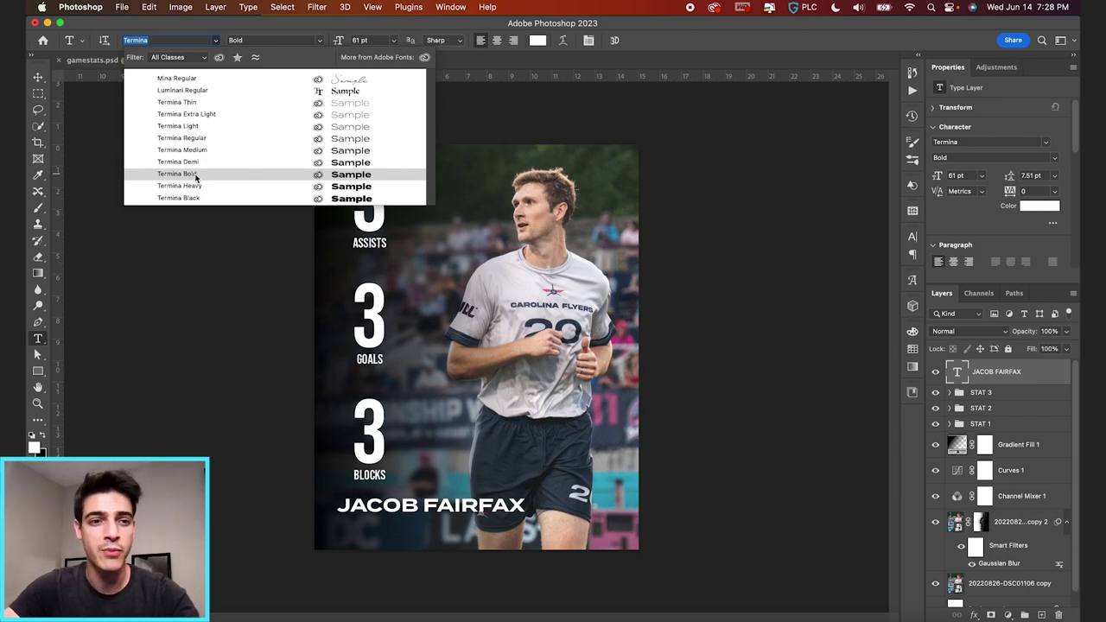
click(178, 197)
key(ctrl+t)
drag(535, 519, 489, 500)
key(Return)
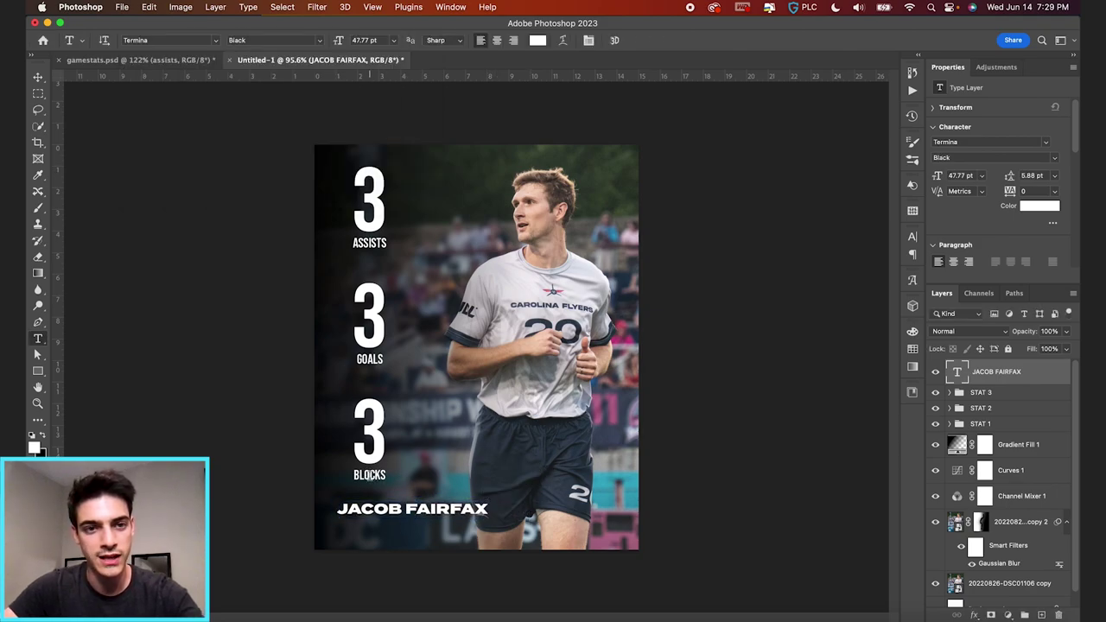
- Set the name to 45.77 pt to match the BLOCKS label size
click(369, 475)
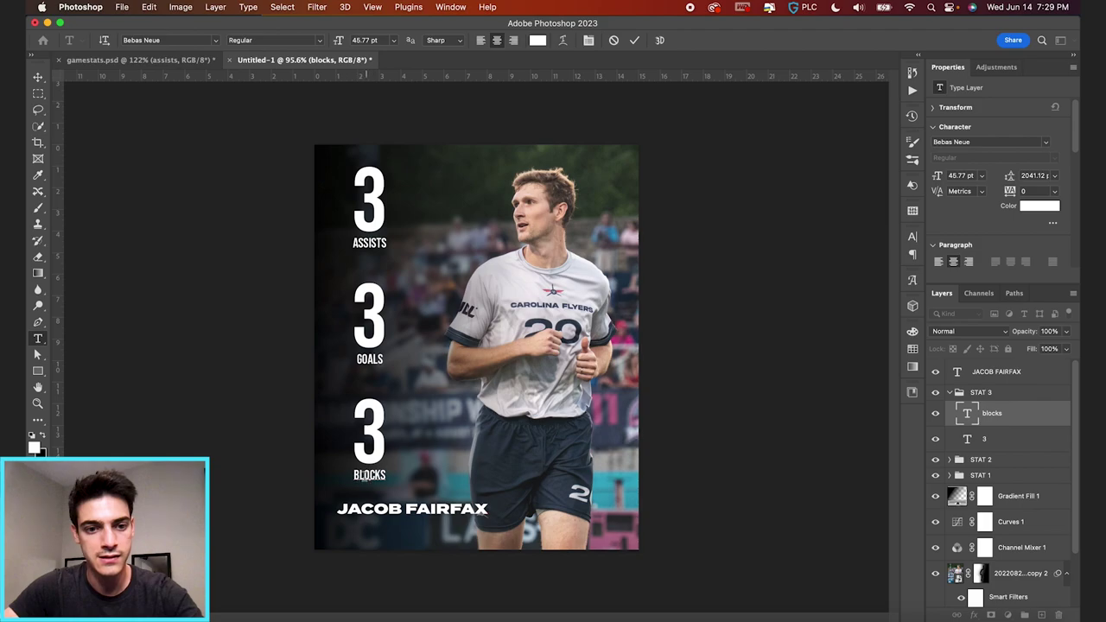
click(637, 40)
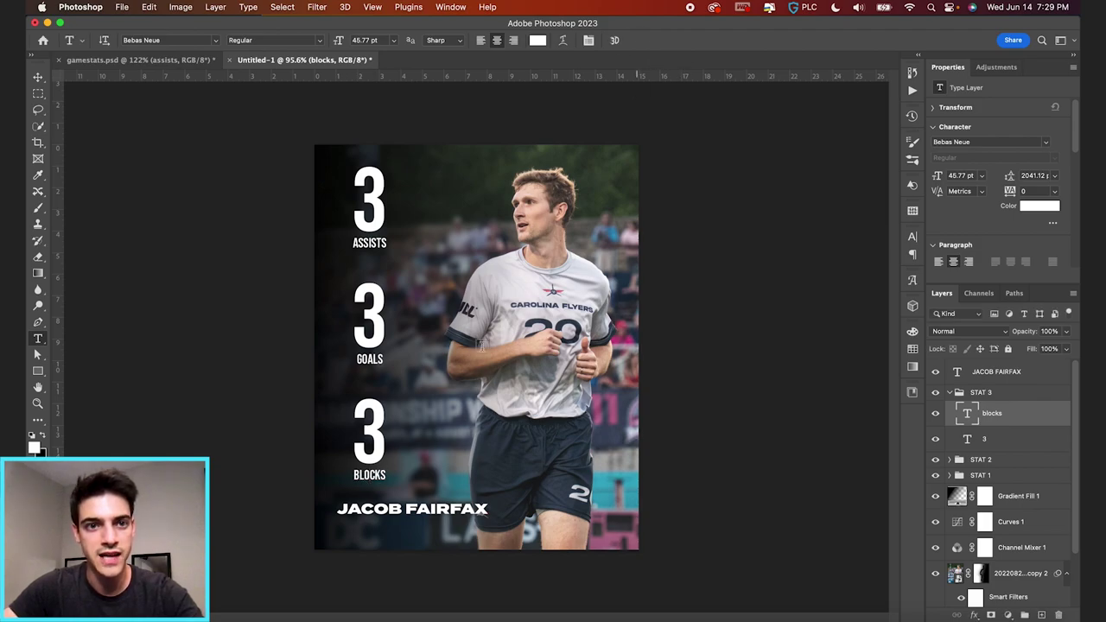
triple_click(414, 508)
click(377, 40)
text(45.77)
key(Return)
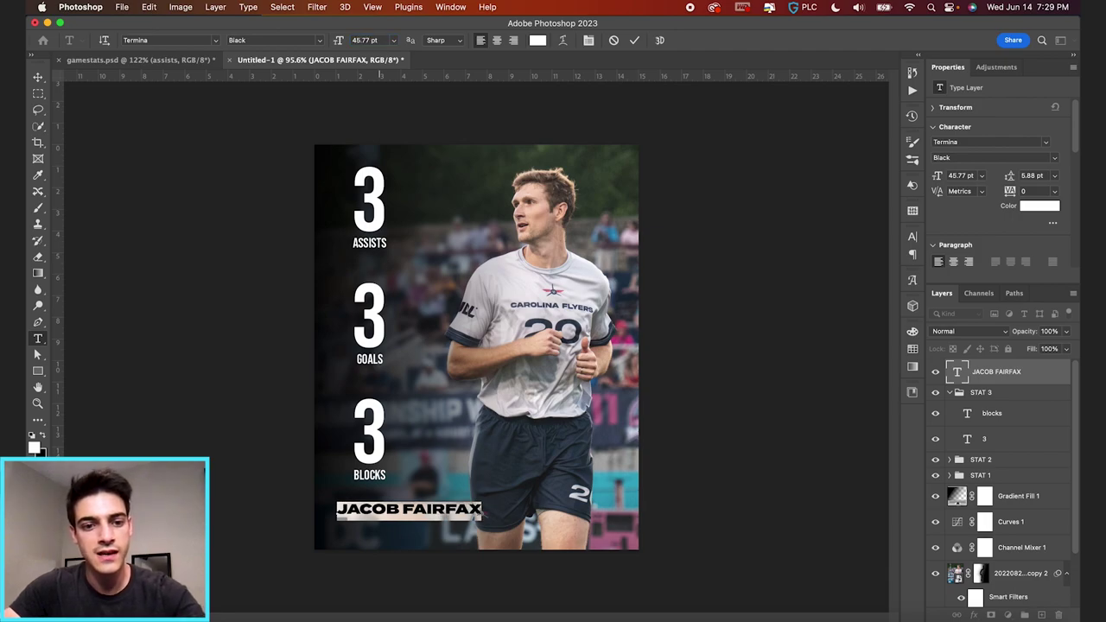
key(super+Return)
click(481, 507)
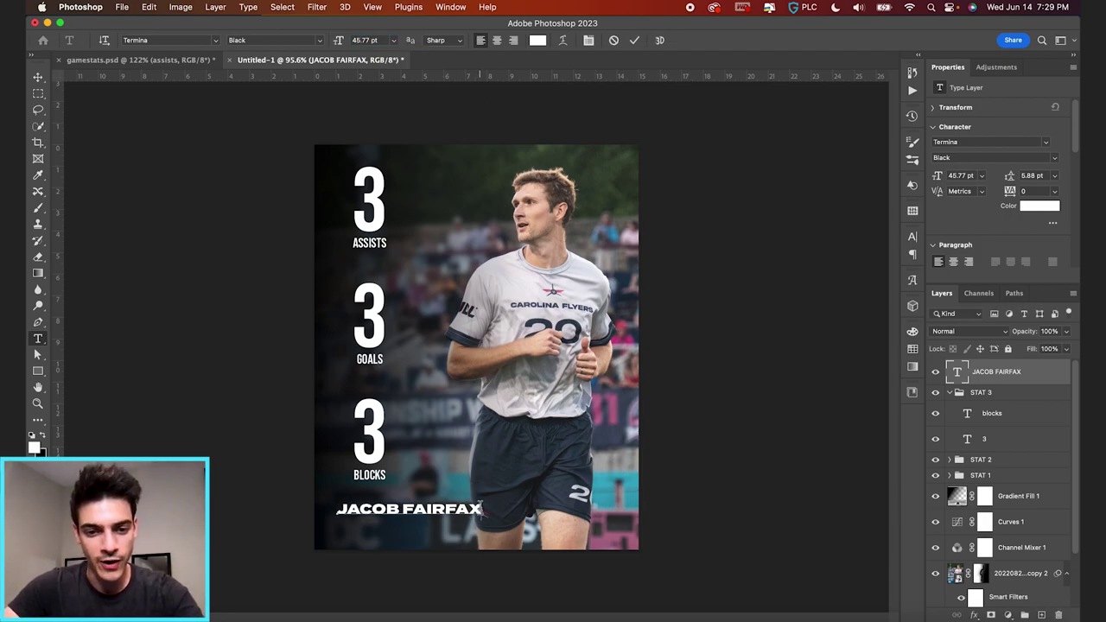
drag(346, 514, 508, 512)
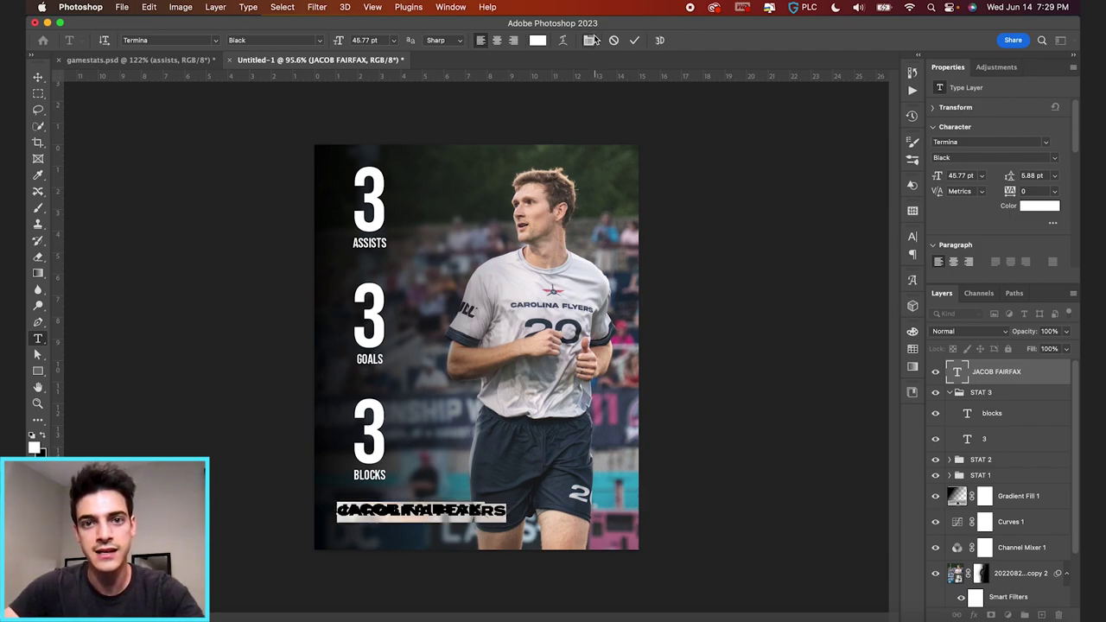
- Add the CAROLINA FLYERS line under the name and set it to 28.61 pt
click(591, 41)
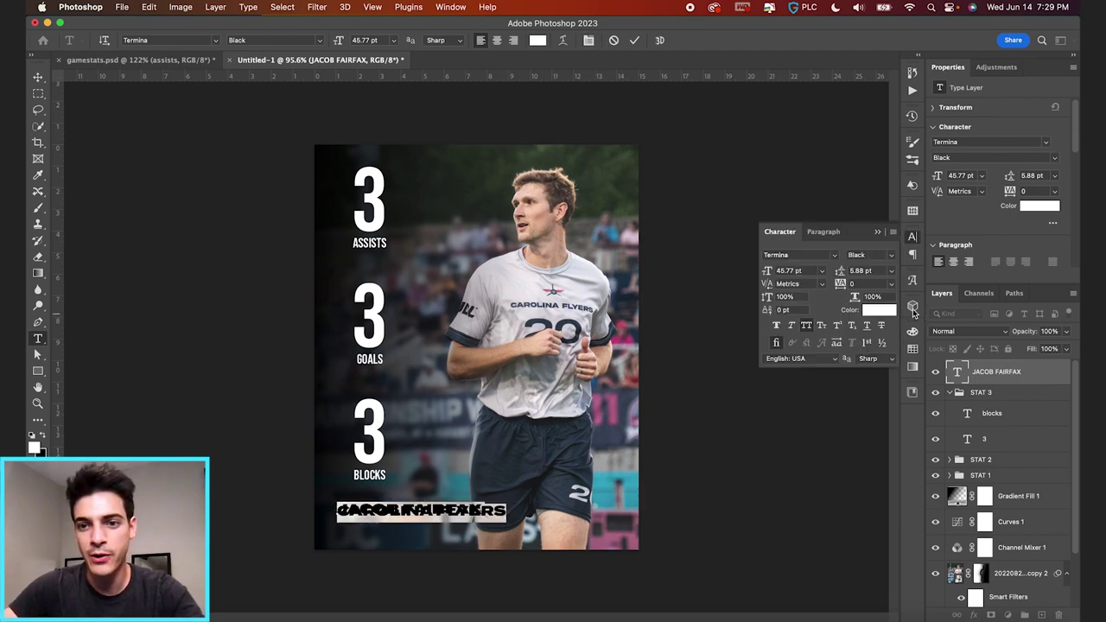
drag(845, 271, 851, 275)
click(460, 524)
triple_click(460, 525)
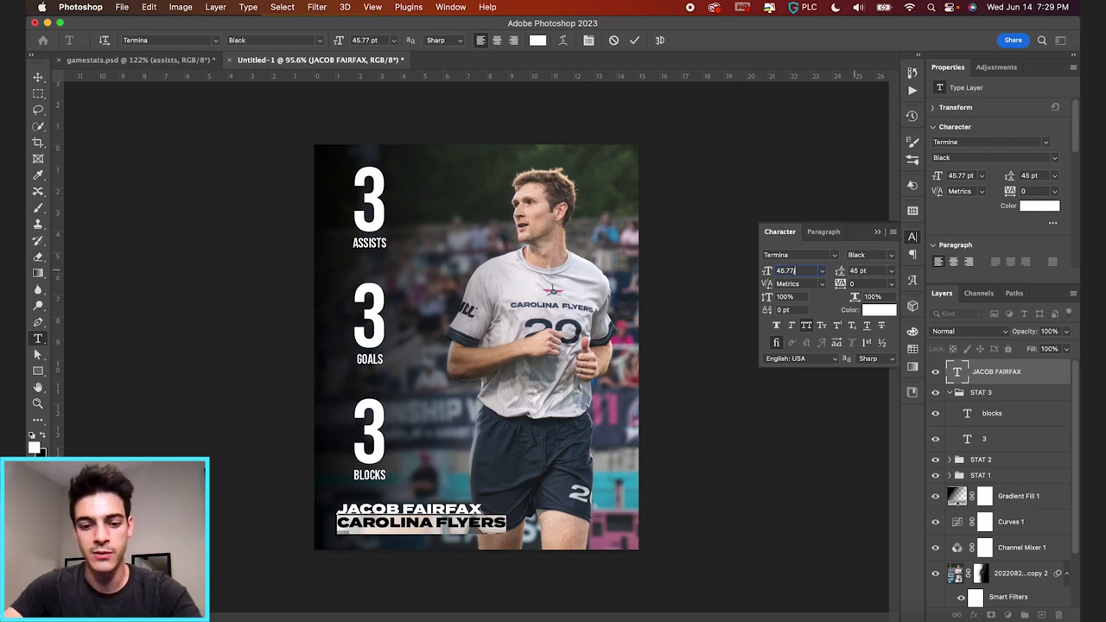
key(Return)
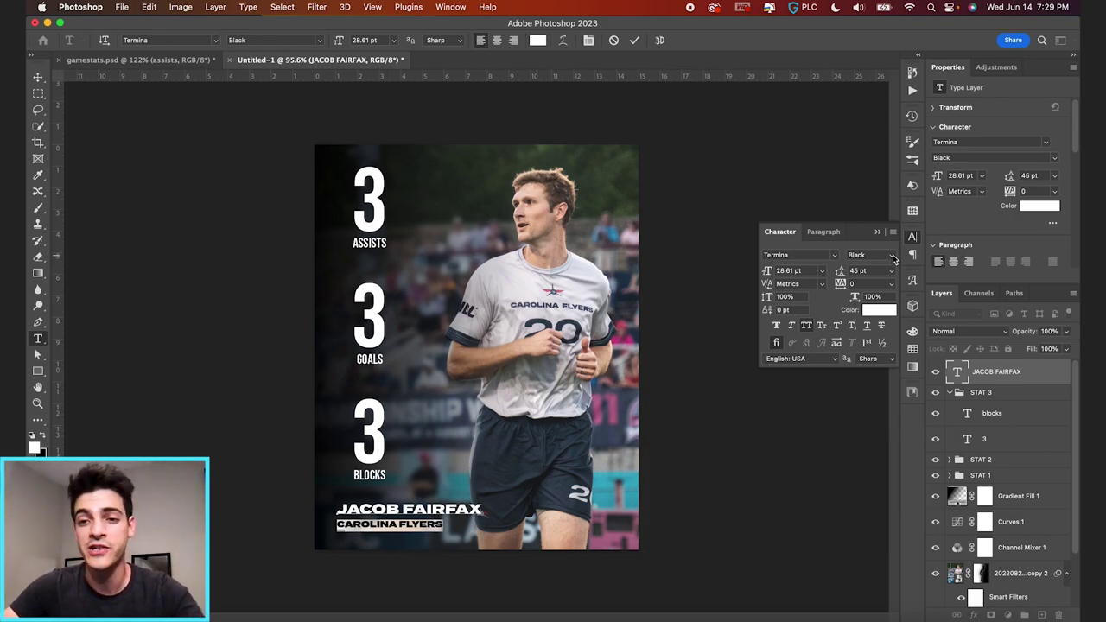
- Set the team line to Demi weight and tighten the leading to 37 pt
click(893, 258)
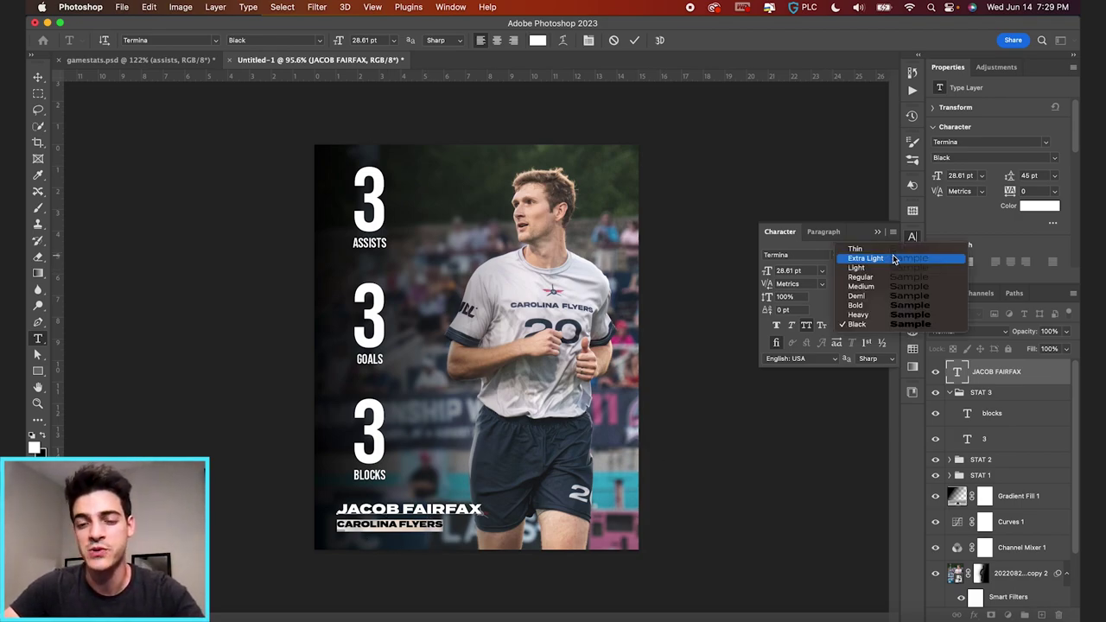
click(876, 296)
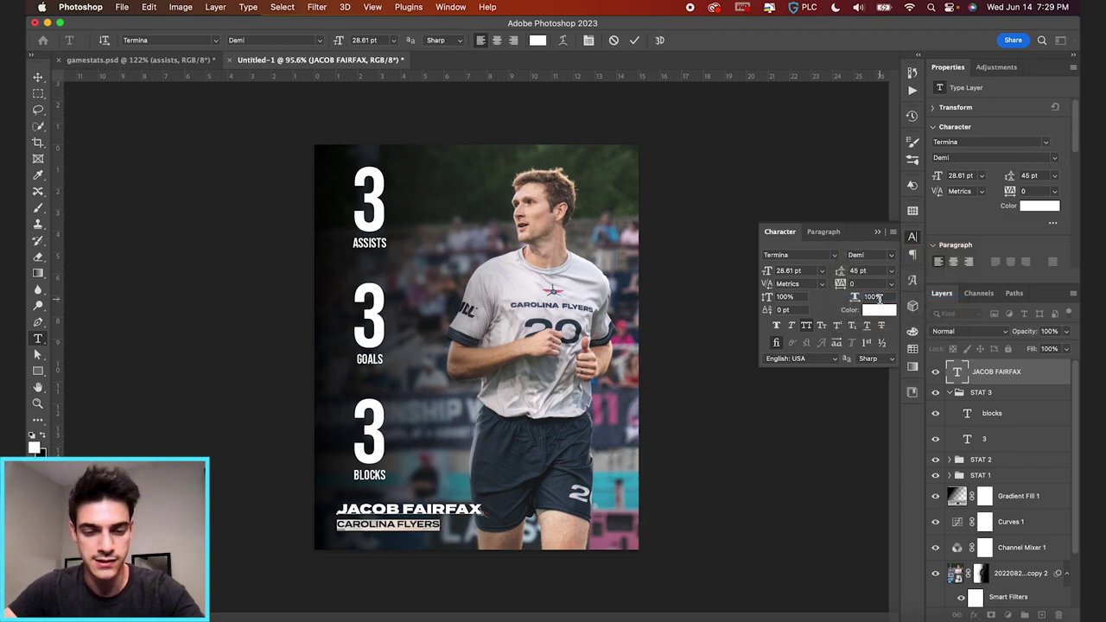
key(super+a)
drag(841, 275, 835, 277)
click(669, 395)
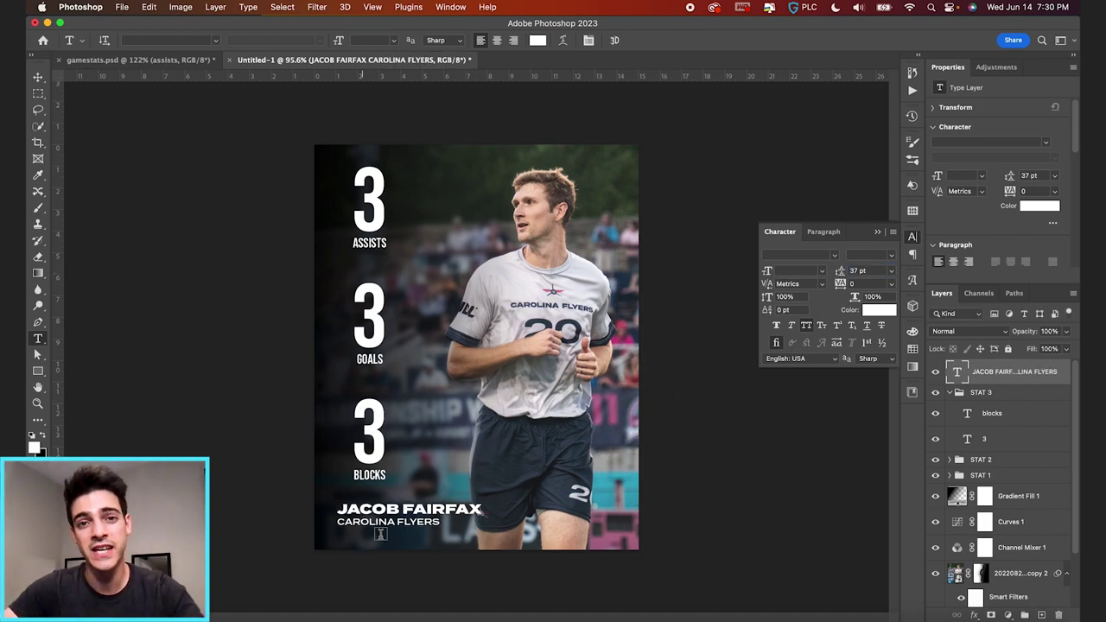
click(950, 393)
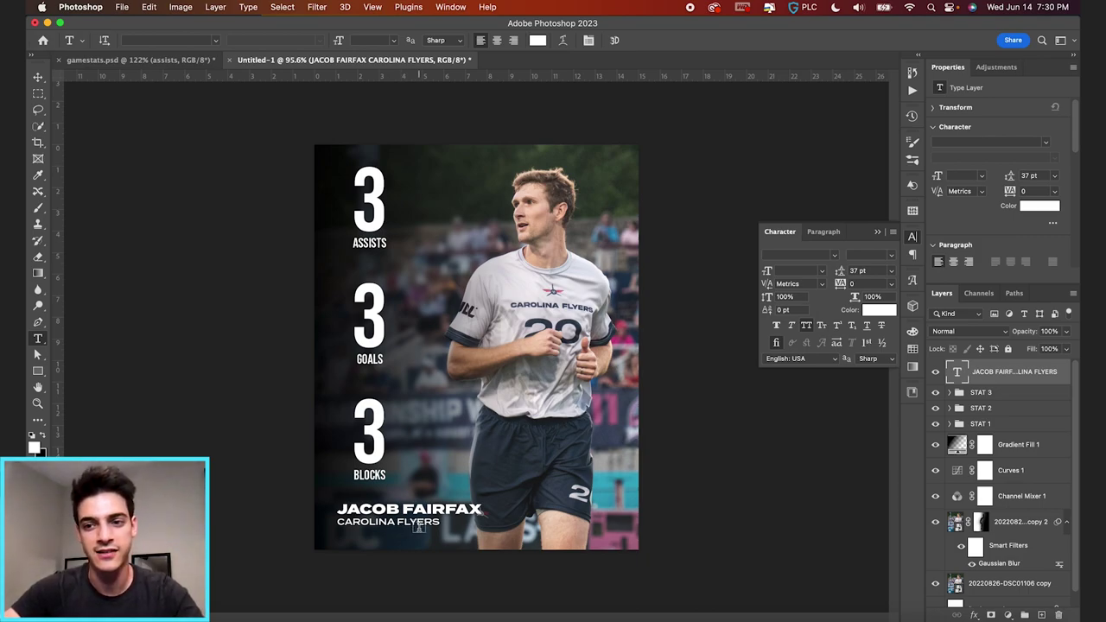
- Draw a white bar on a new layer under CAROLINA FLYERS, align it, and duplicate the name-and-team text layer
click(37, 373)
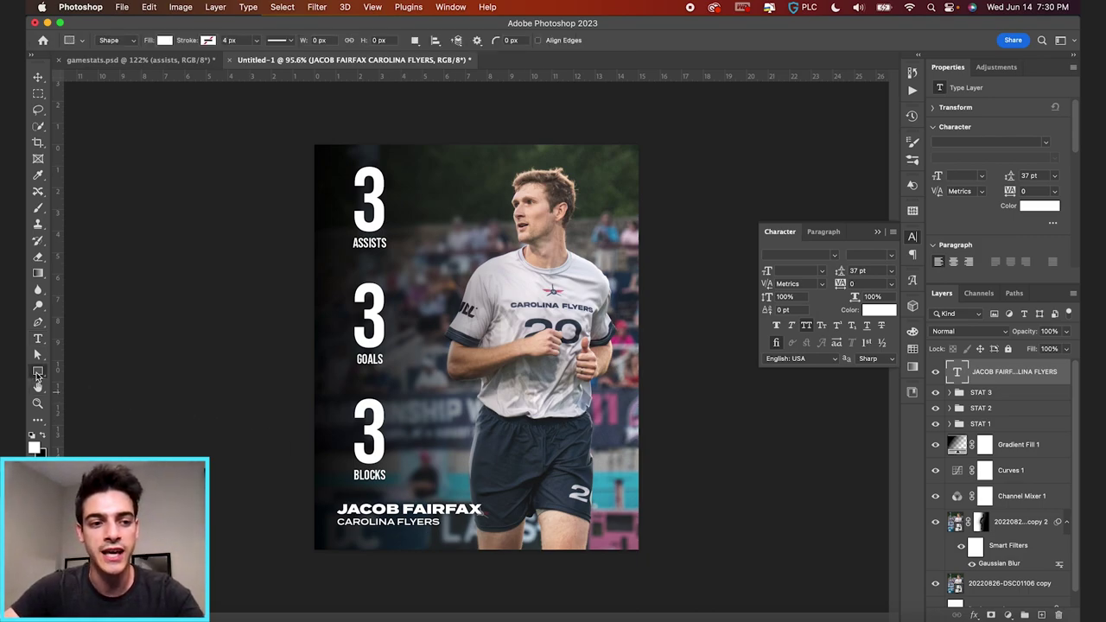
key(super+alt+shift+n)
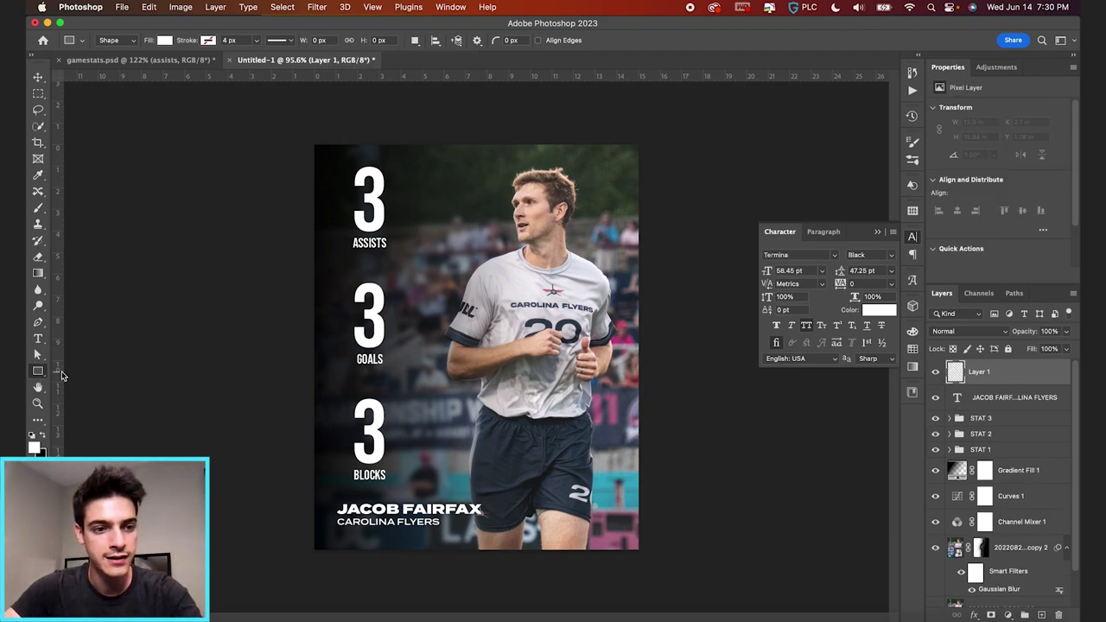
scroll(365, 330, up, 5)
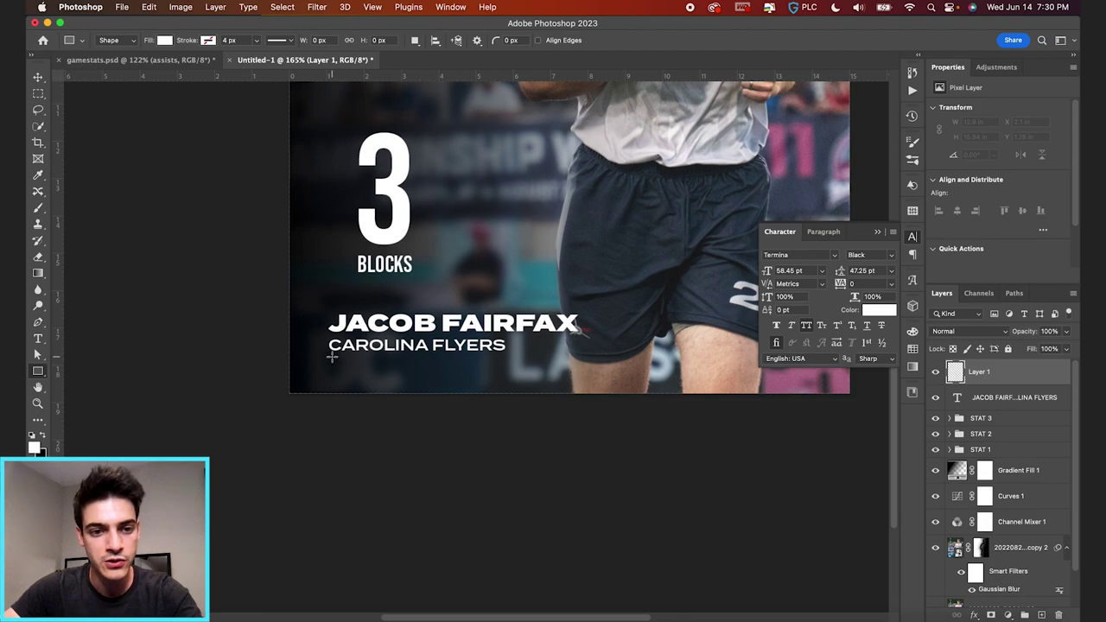
key(super+apostrophe)
drag(327, 358, 578, 386)
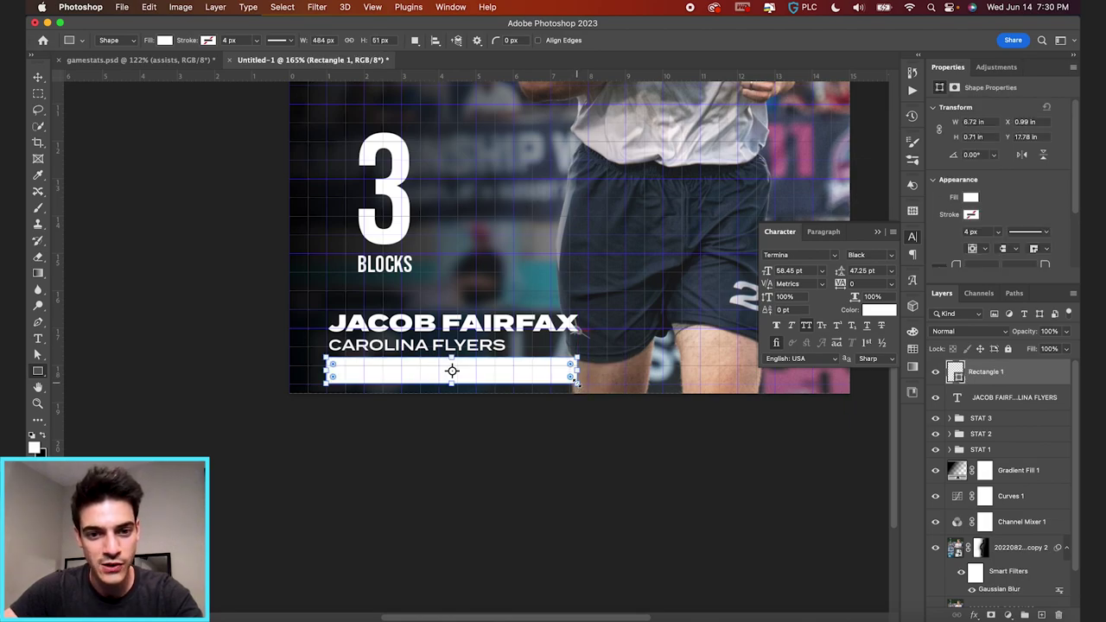
key(v)
drag(556, 373, 561, 377)
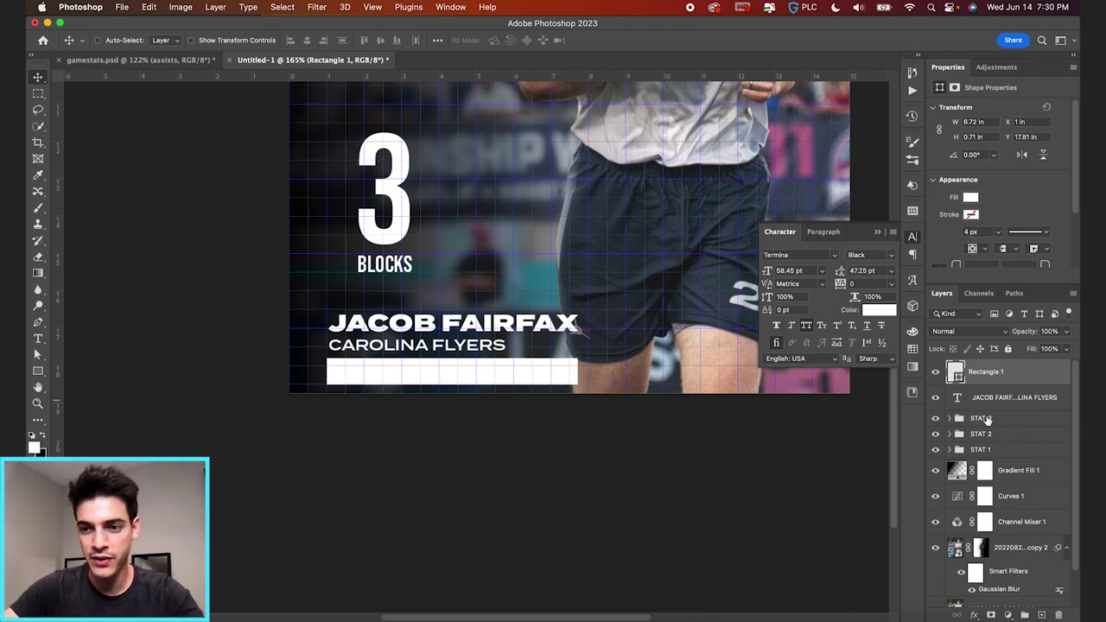
alt+drag(958, 402, 959, 374)
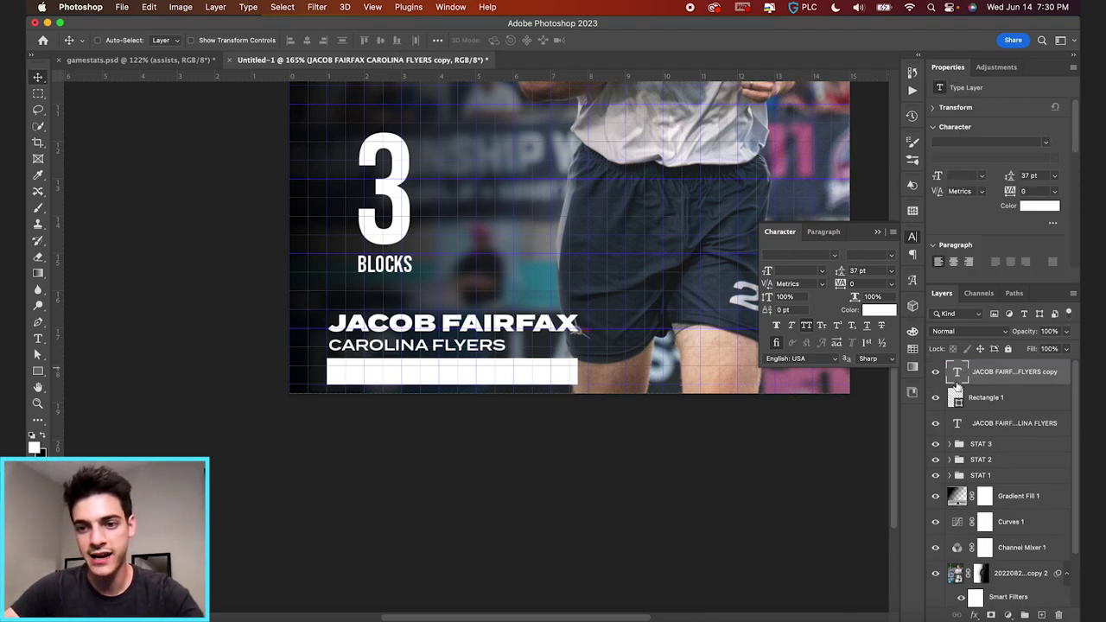
- Change the copied text to 'AUGUST 26 VS. NEW YORK' at 28.61 pt
drag(534, 334, 532, 310)
double_click(529, 299)
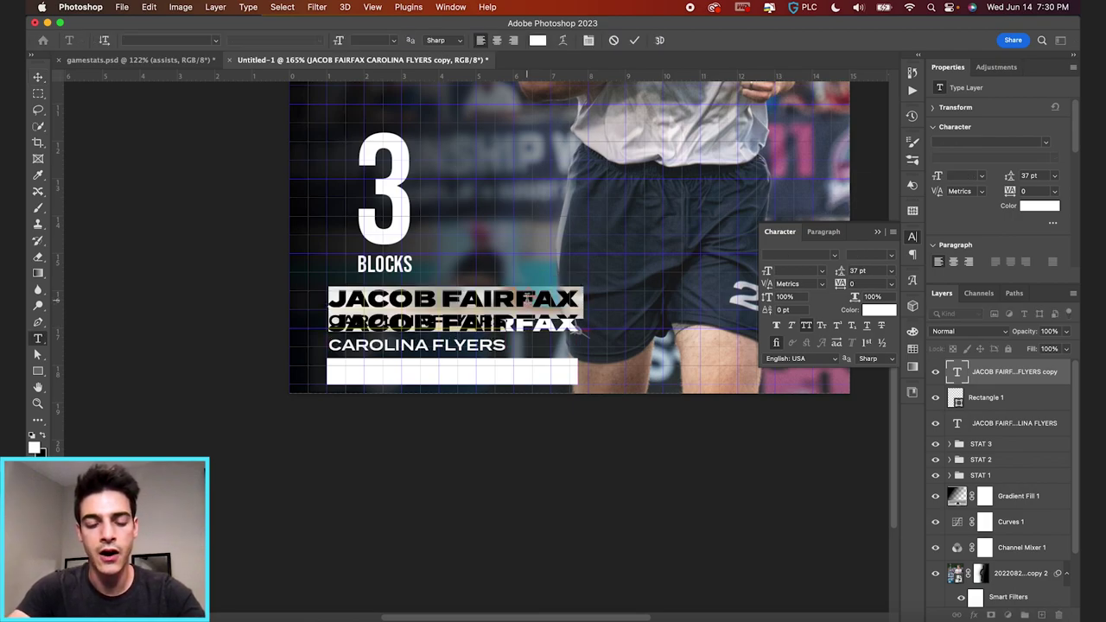
text(AUGUTS)
key(BackSpace)
key(BackSpace)
text(ST)
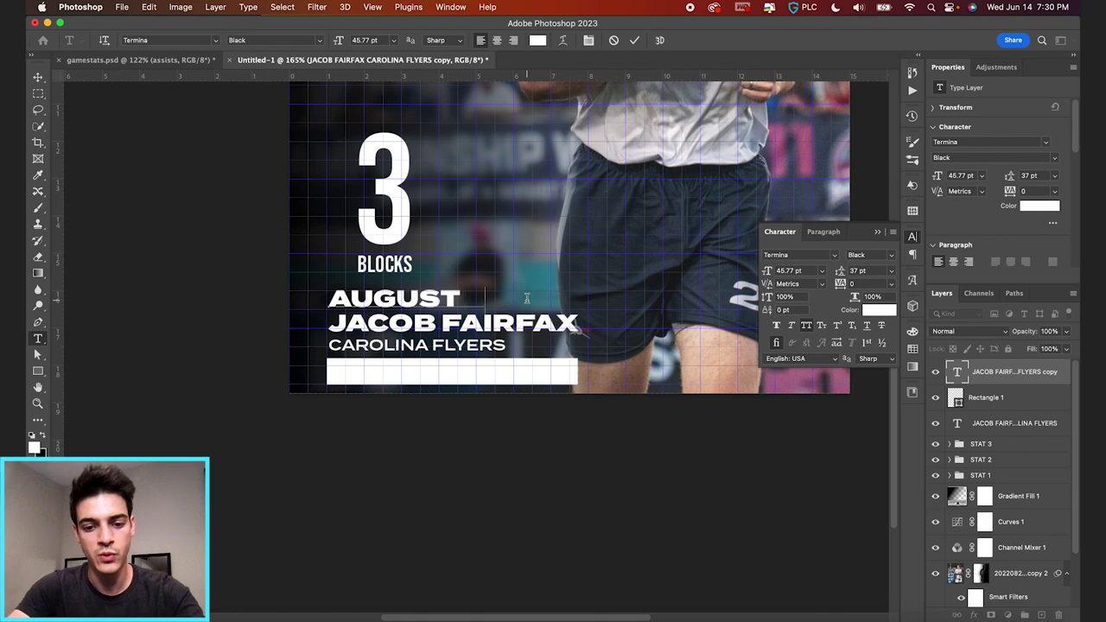
text( 26 VS. NEW YORK)
key(super+a)
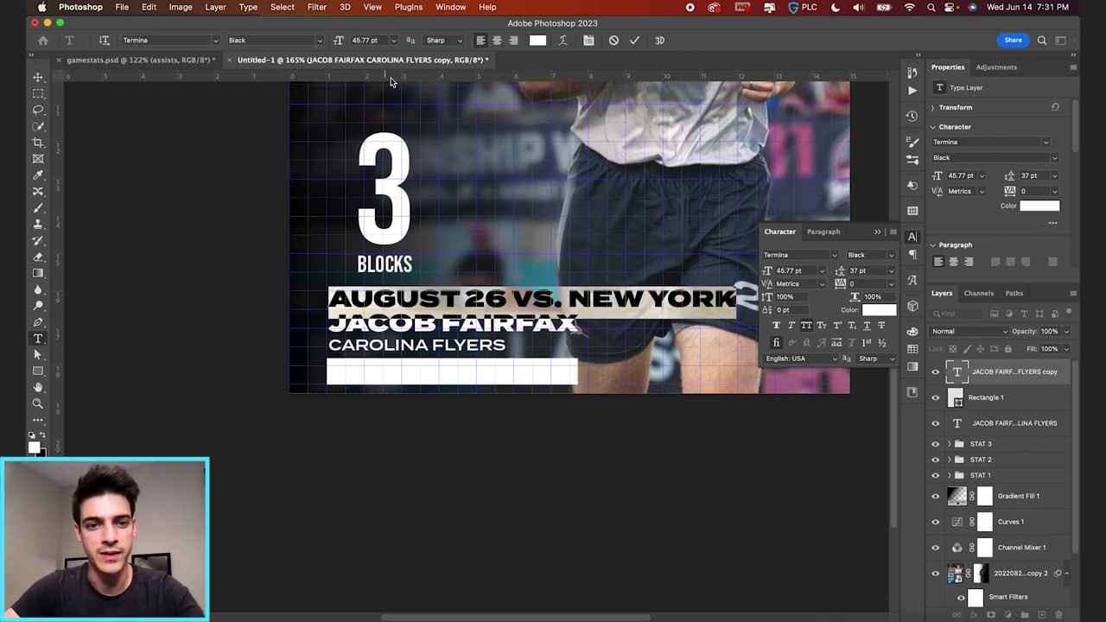
click(369, 40)
text(28.61)
key(Return)
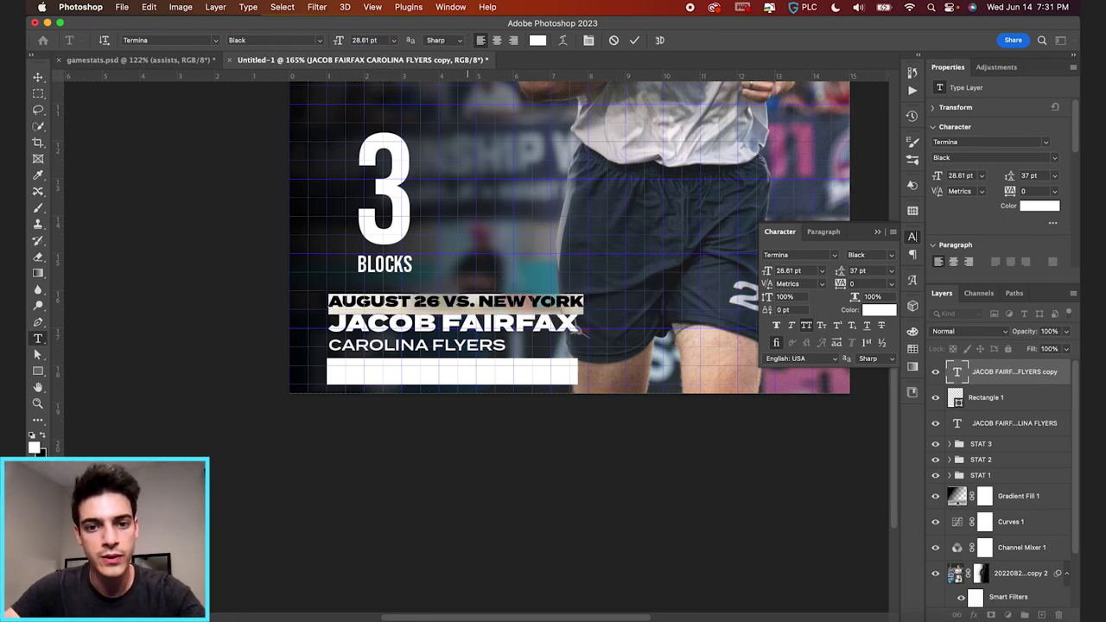
click(636, 41)
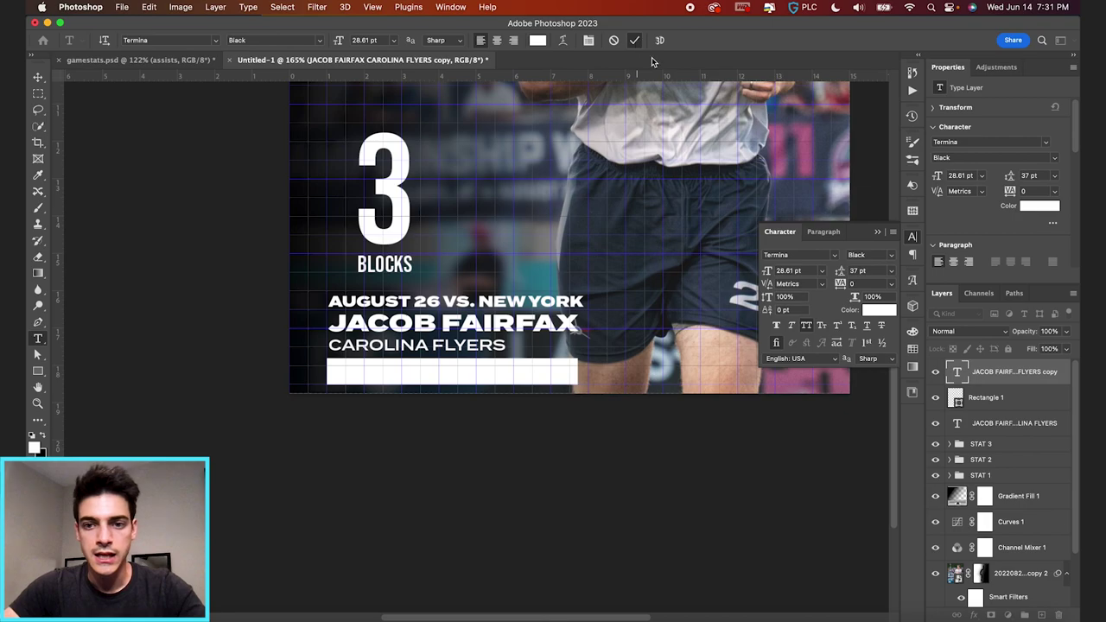
- Set the date line to the Demi weight and move it down onto the white bar
click(892, 256)
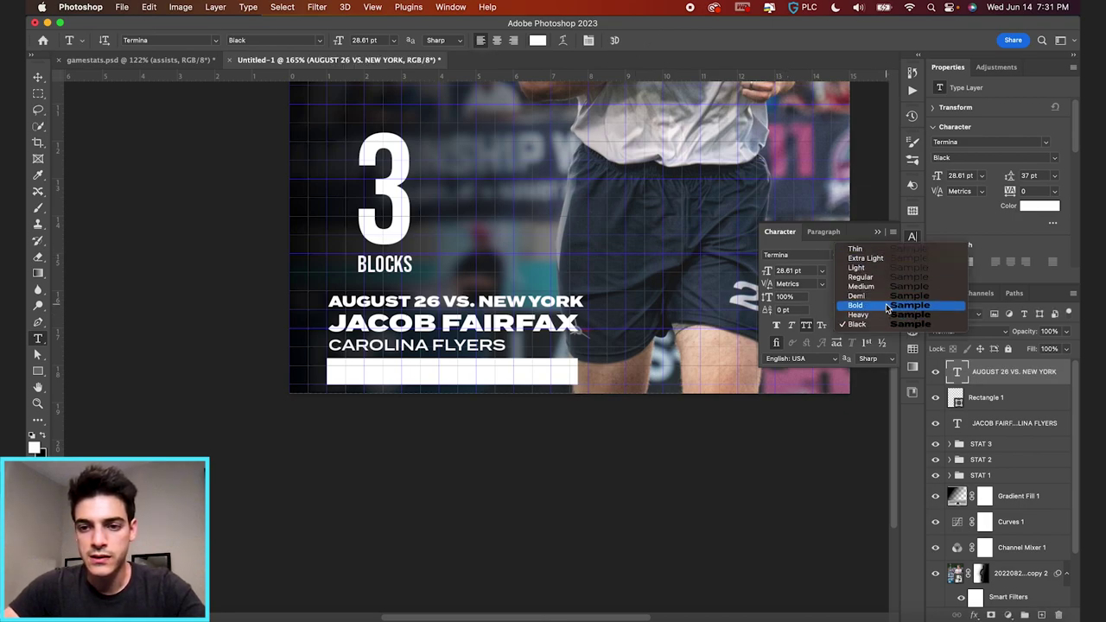
click(888, 296)
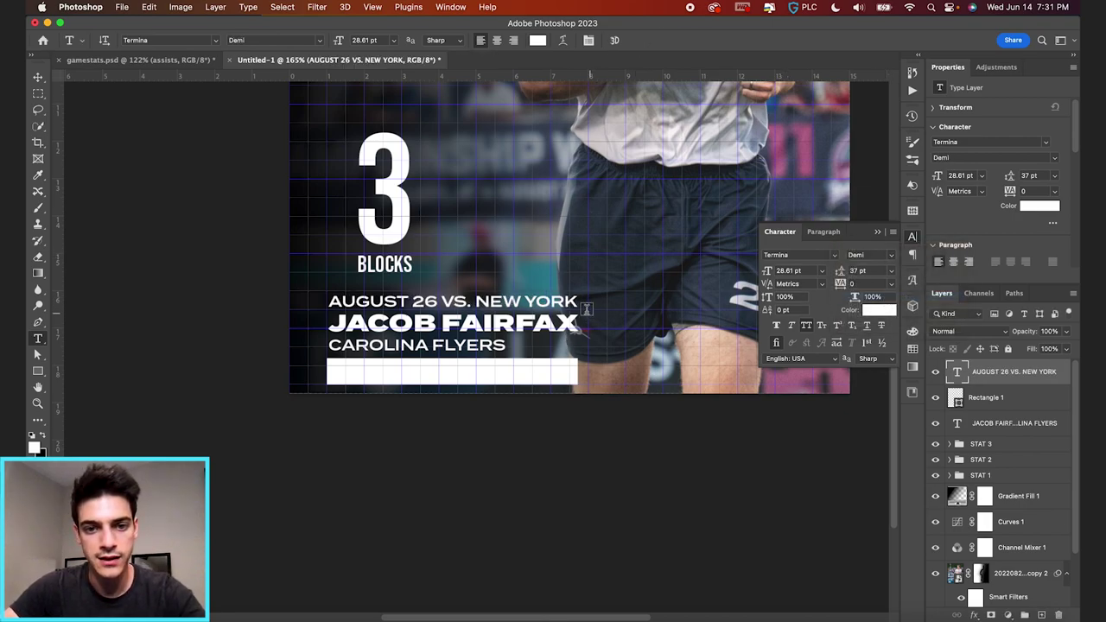
key(v)
drag(586, 307, 584, 377)
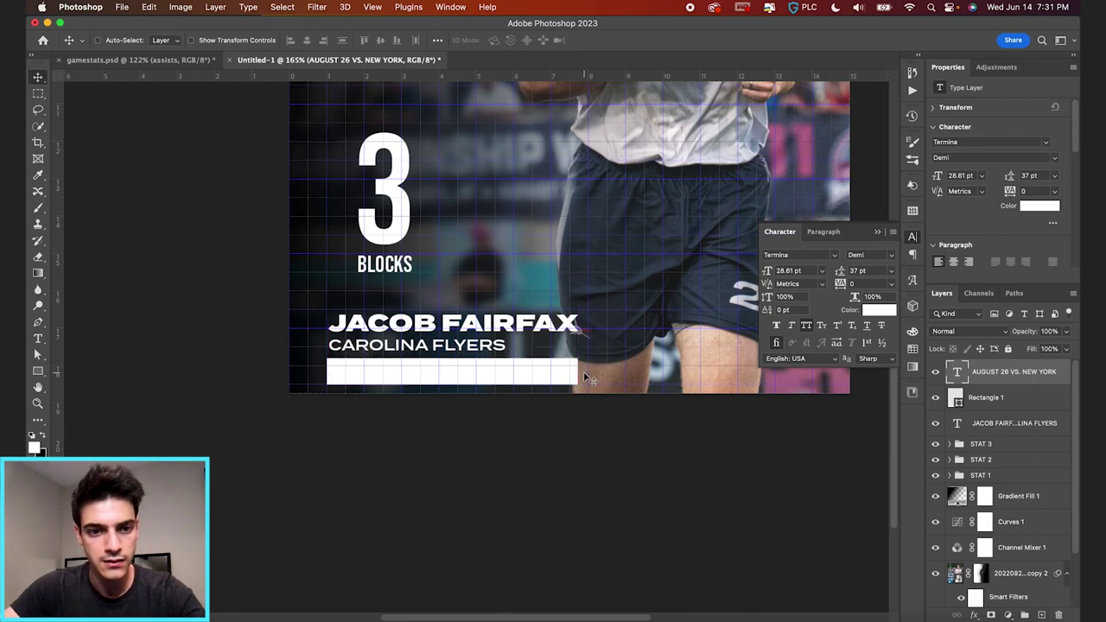
- Color the date text black from the Swatches and nudge it into place on the bar
click(913, 350)
click(776, 364)
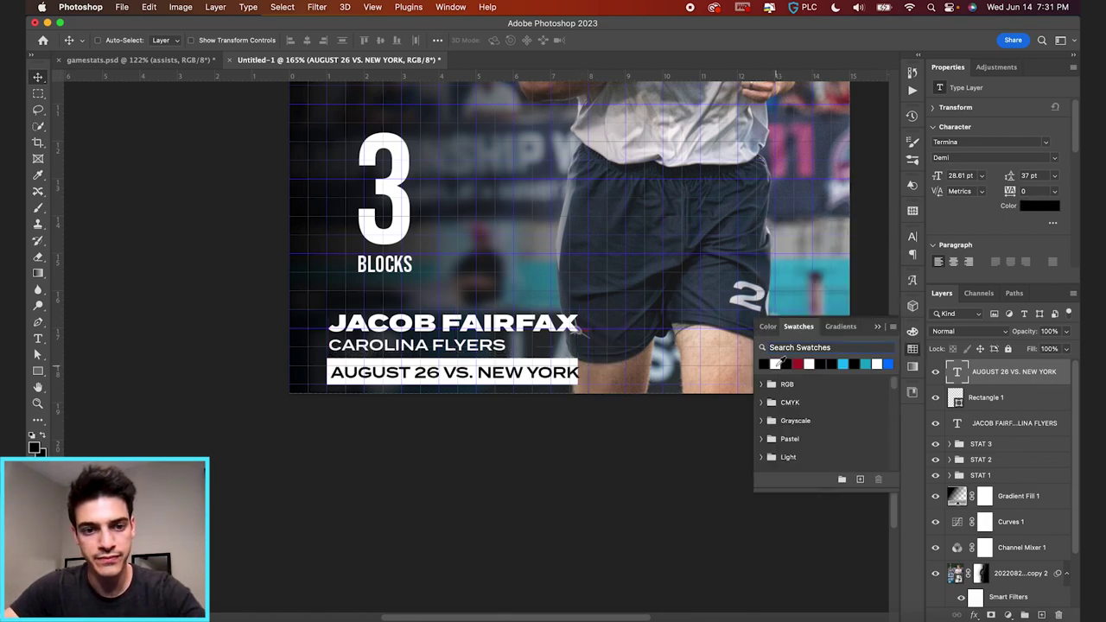
key(Right)
key(Right)
key(Right)
key(Left)
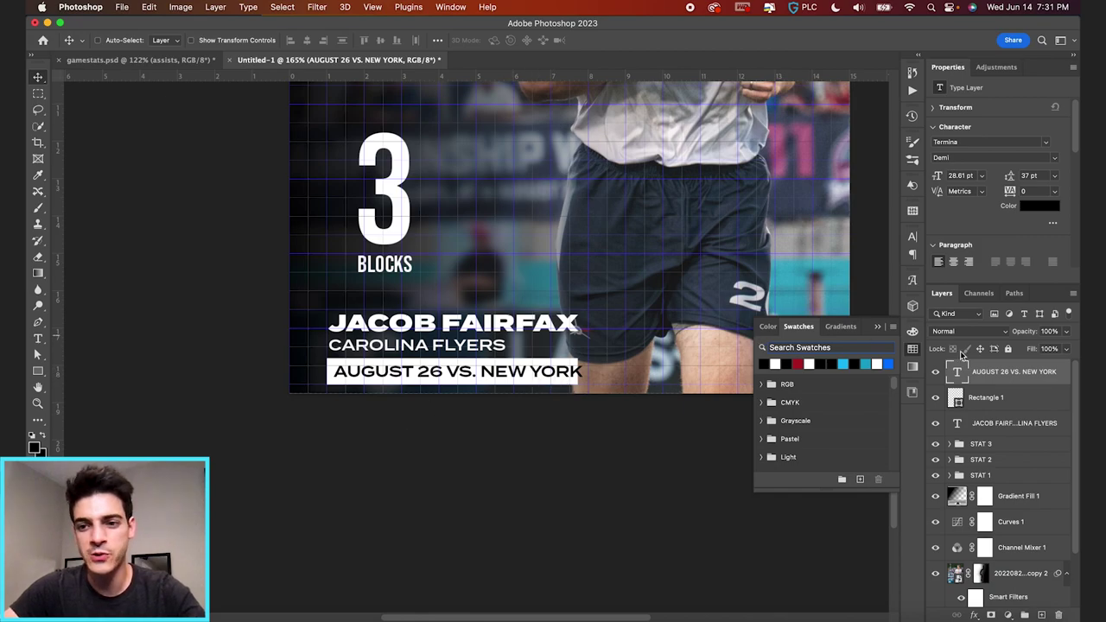
- Widen Rectangle 1 to cover the whole date, hide the grid, and select the name, bar and date layers
click(974, 397)
key(super+t)
drag(581, 371, 594, 370)
key(Return)
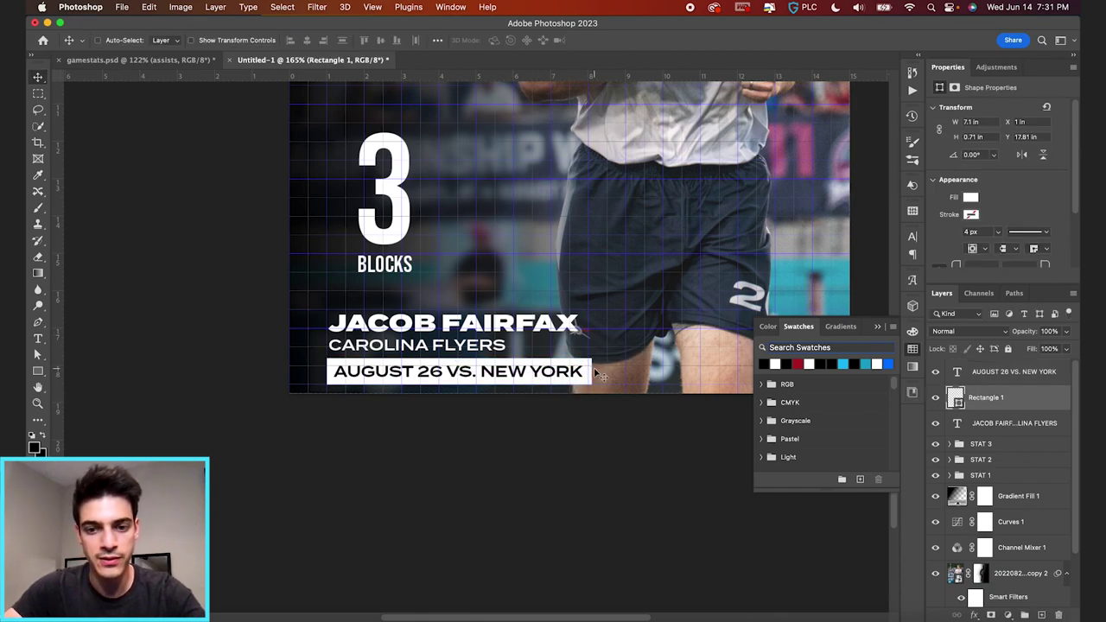
key(super+apostrophe)
key(super+0)
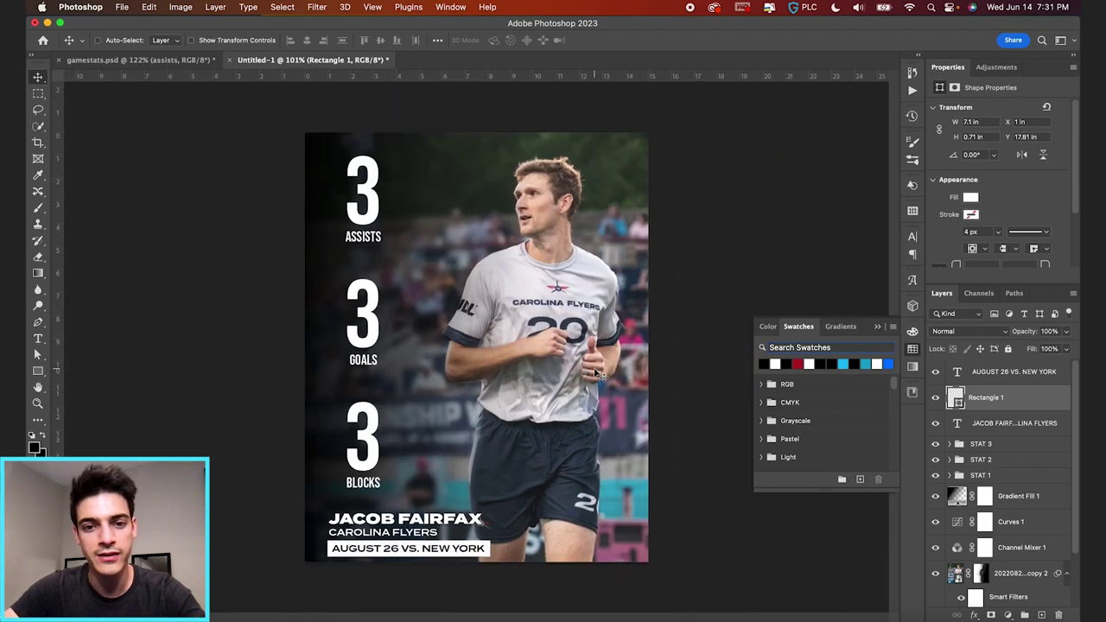
click(1017, 430)
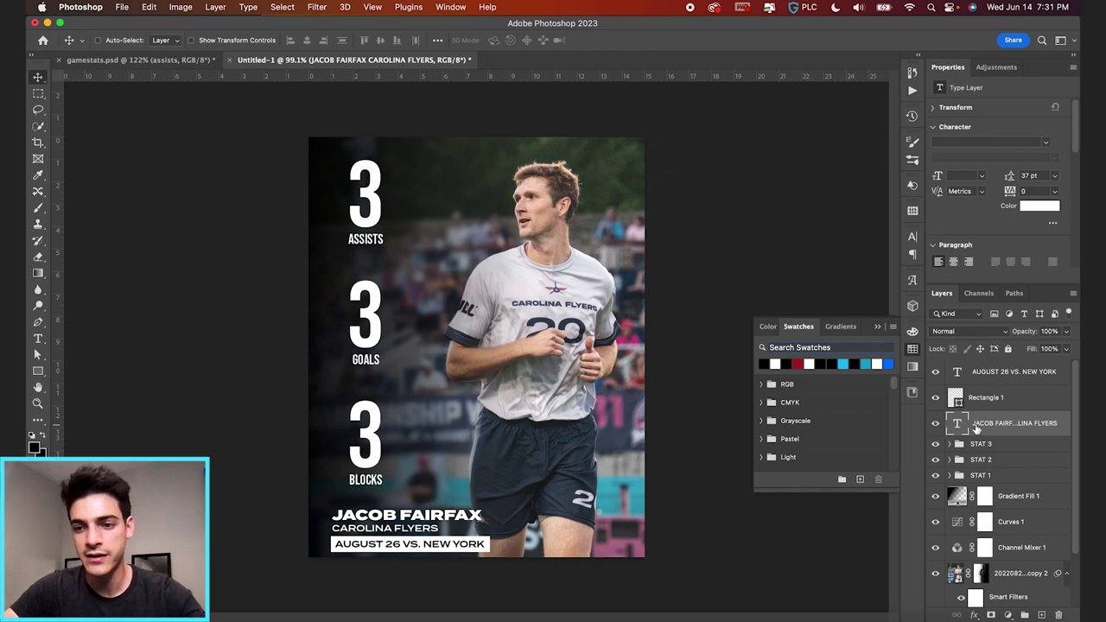
shift+click(993, 381)
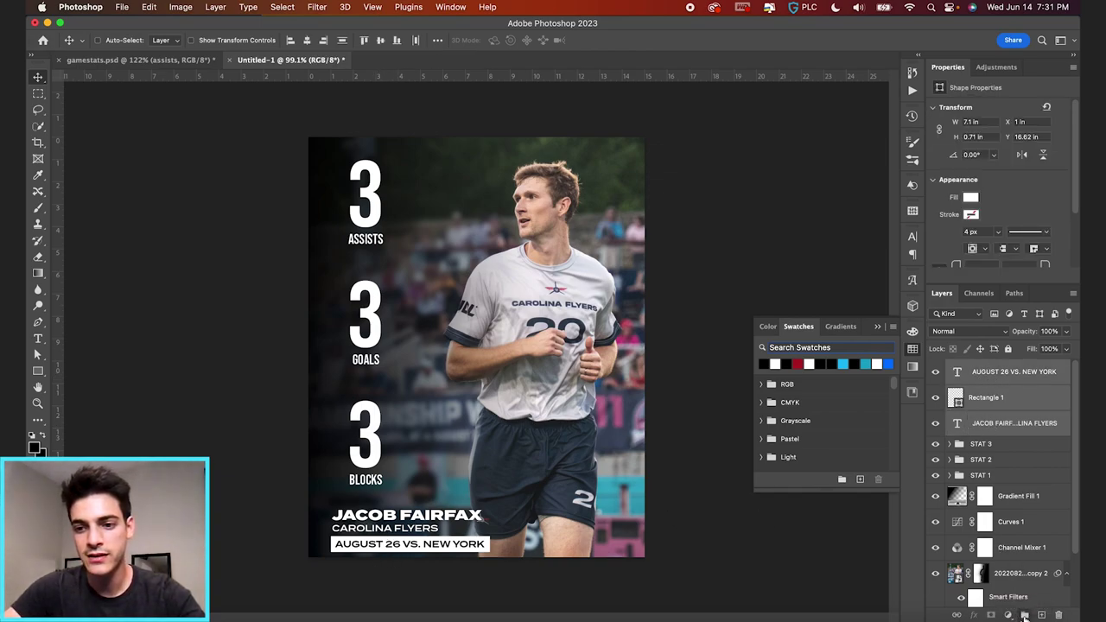
- Group the three selected layers and name the group BOTTOM INFO
click(1025, 615)
double_click(982, 367)
text(BO)
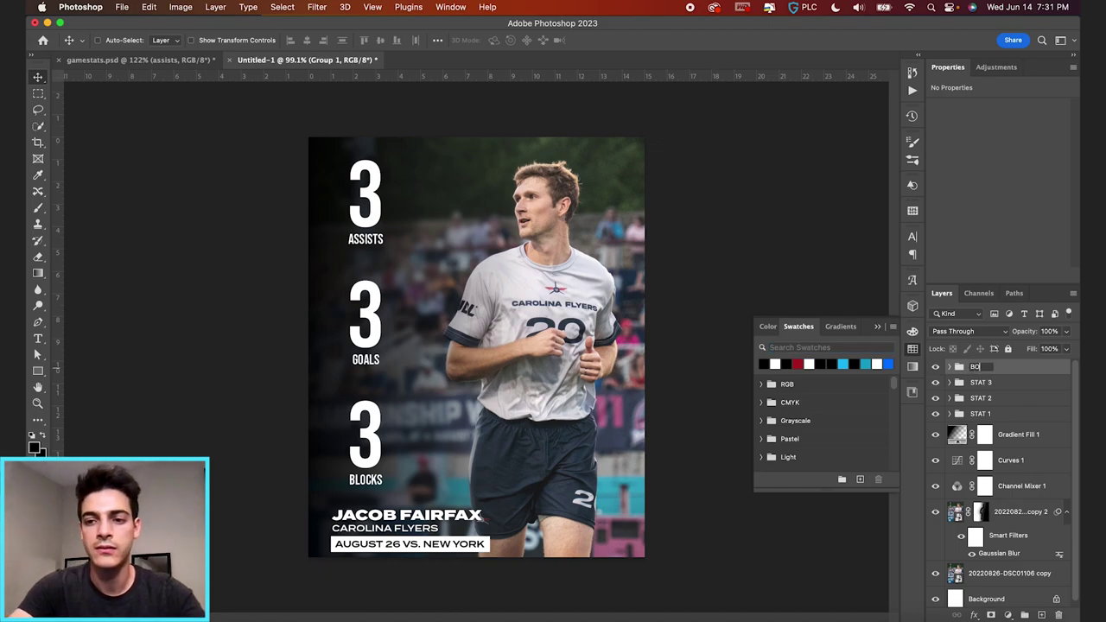
text(TTOM INFO)
key(Return)
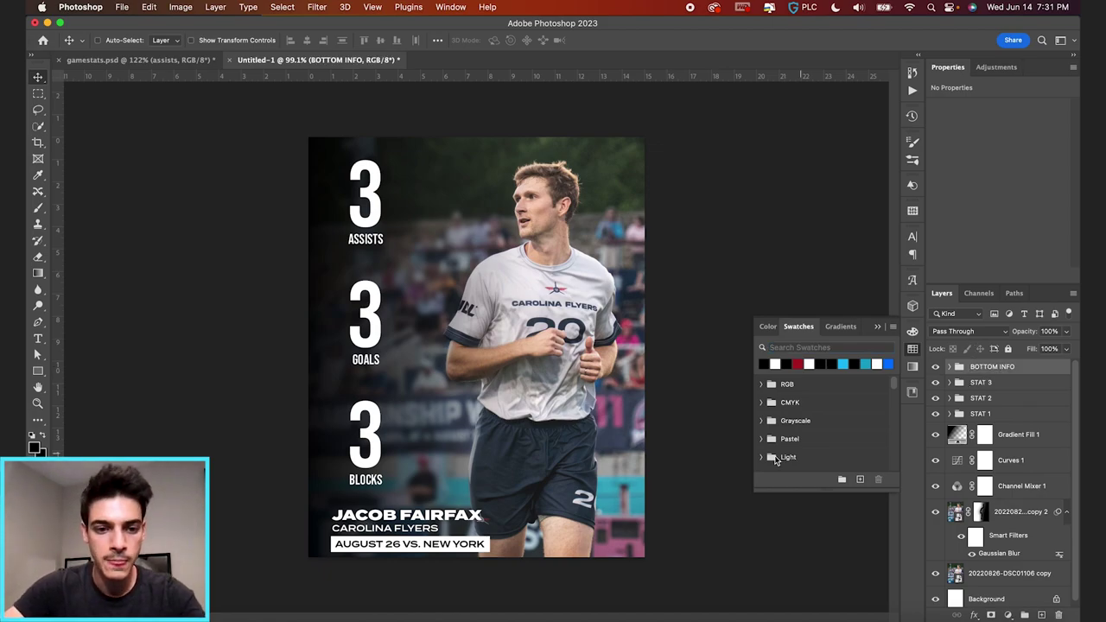
- Raise the BOTTOM INFO block slightly above the bottom edge, fine-tuning with the grid shown
drag(477, 539, 477, 522)
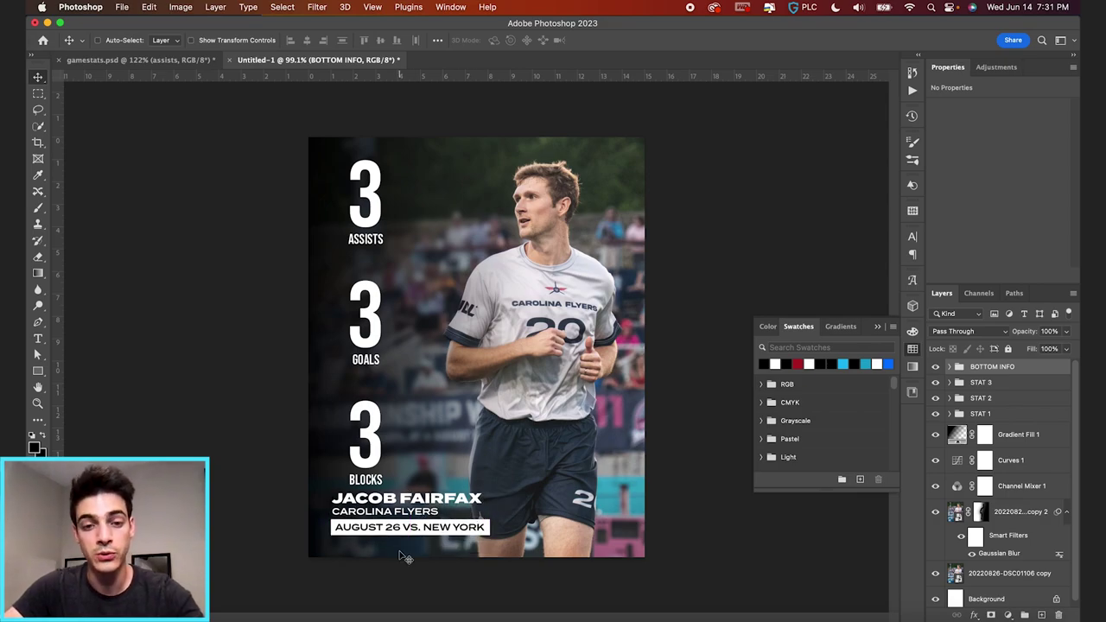
scroll(407, 549, up, 4)
scroll(403, 558, down, 5)
scroll(415, 460, up, 2)
key(super+apostrophe)
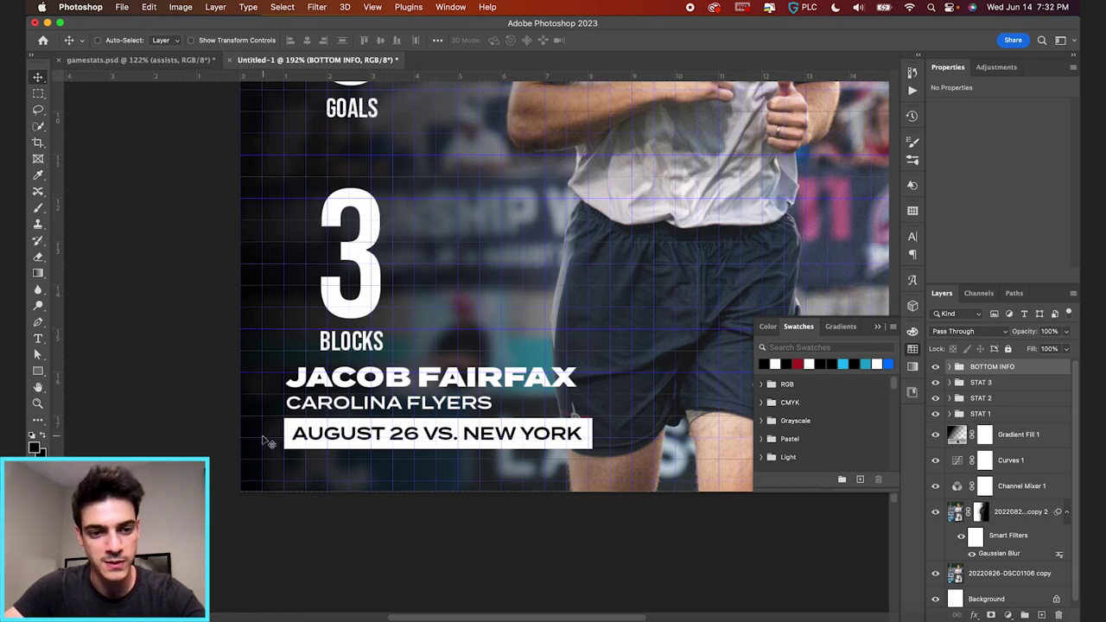
drag(350, 447, 349, 442)
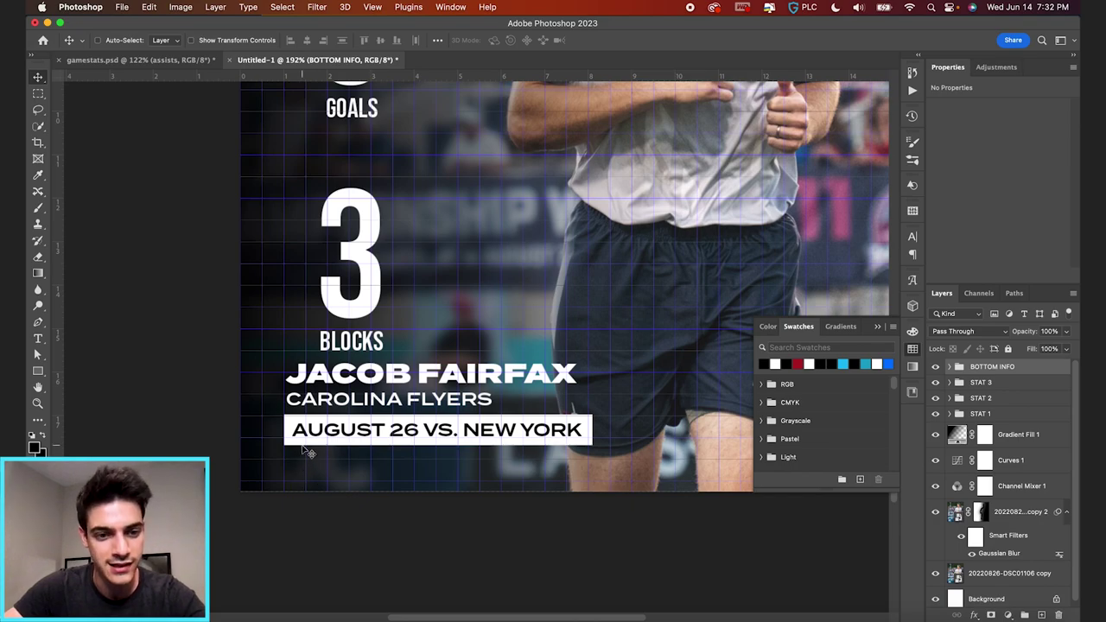
key(Down)
key(Down)
key(Right)
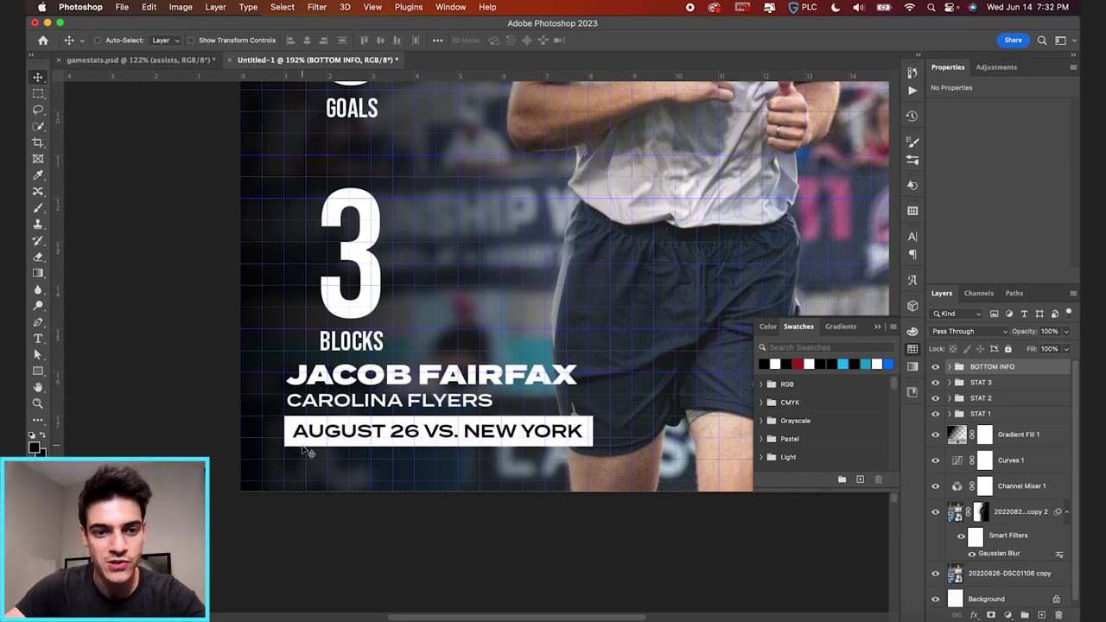
key(super+0)
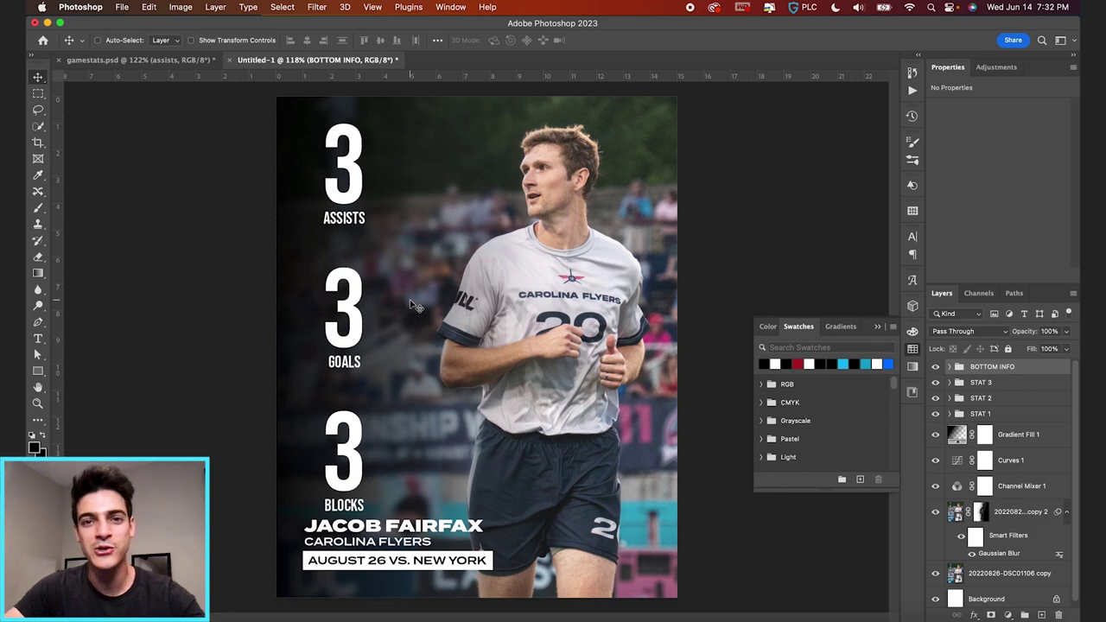
- Add a New Guide Layout with all four margins set to 1 in
click(372, 6)
mouse_move(417, 332)
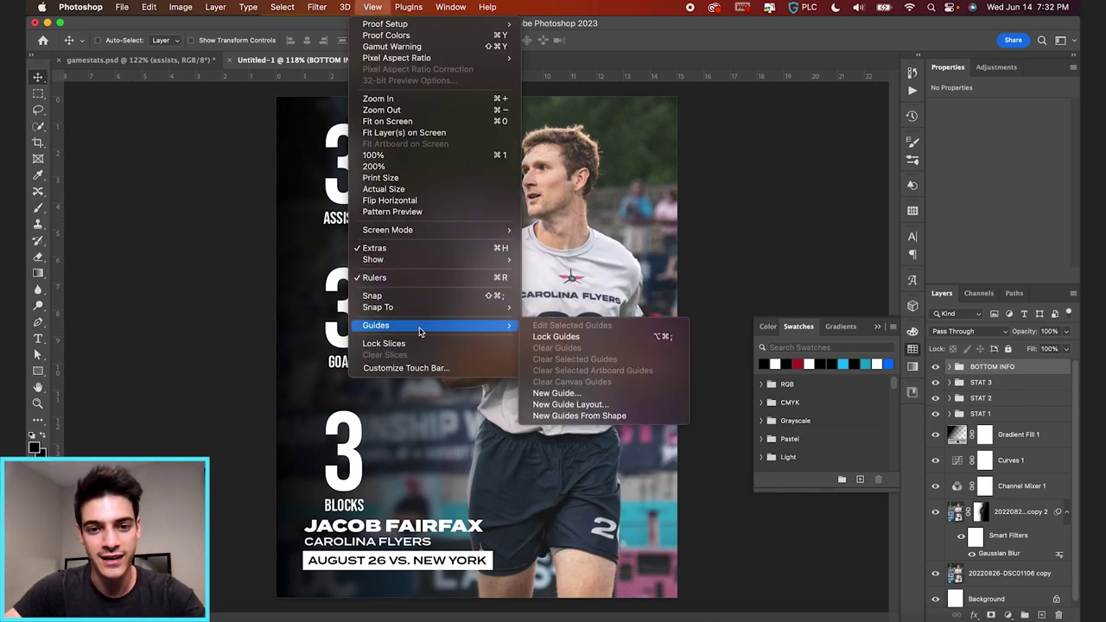
click(605, 406)
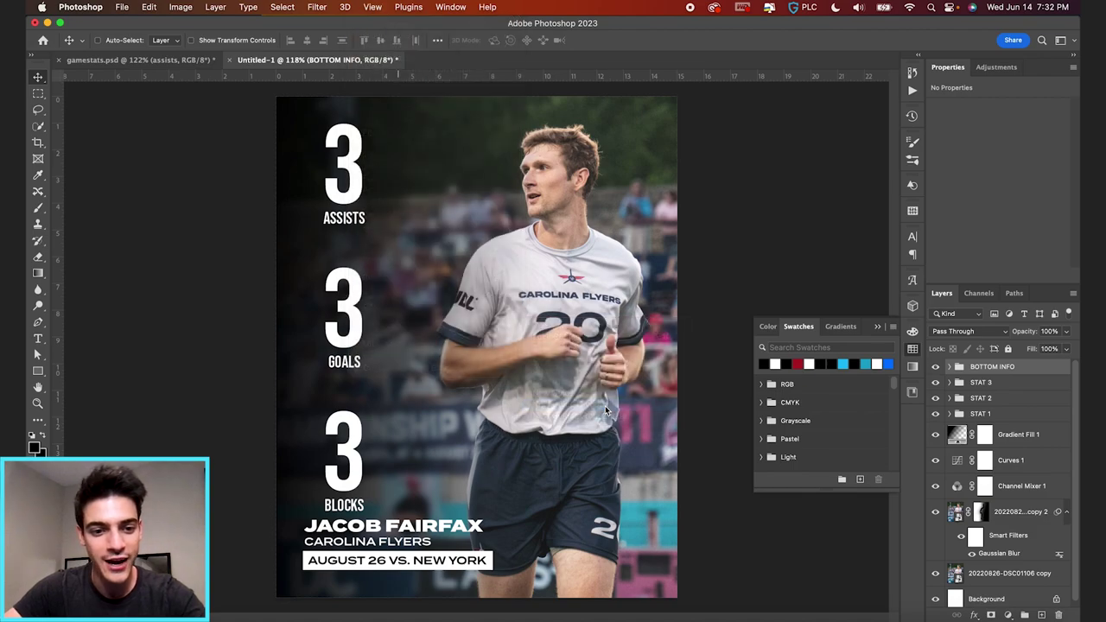
text(1)
key(Tab)
text(1)
key(Tab)
text(1)
key(Tab)
text(1)
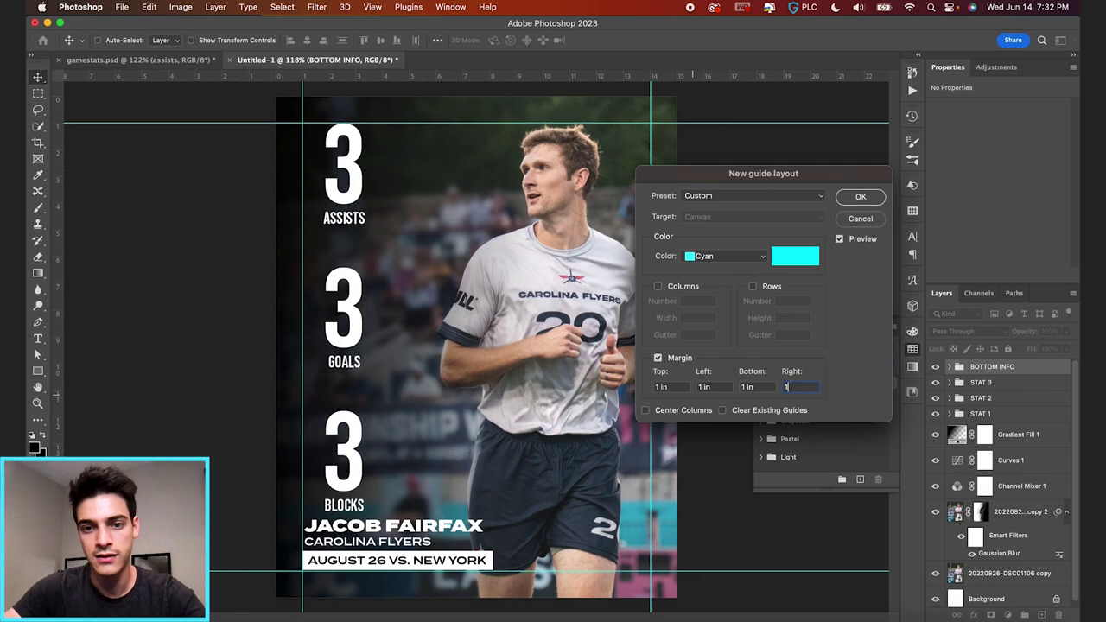
click(861, 198)
- Nudge the BOTTOM INFO block down onto the bottom margin guide
scroll(475, 385, up, 6)
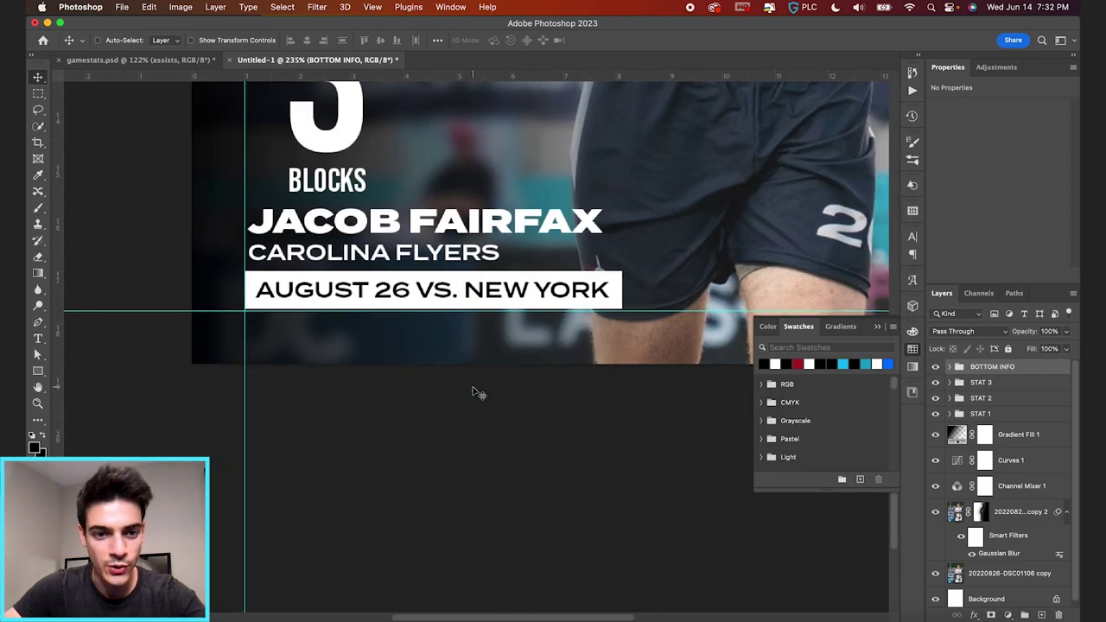
key(Down)
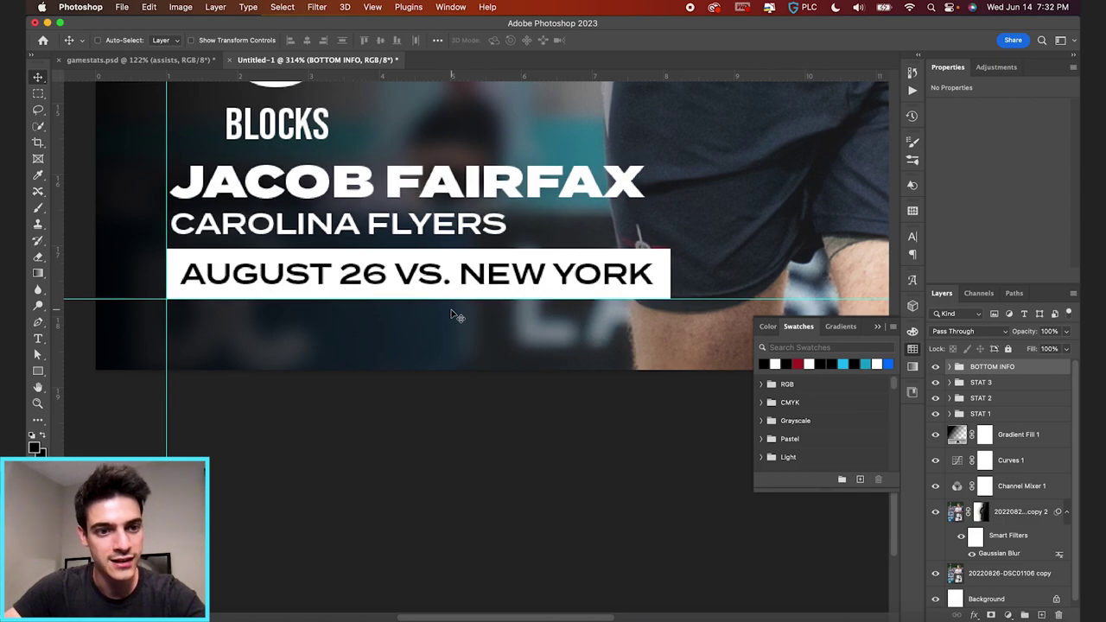
scroll(452, 314, down, 6)
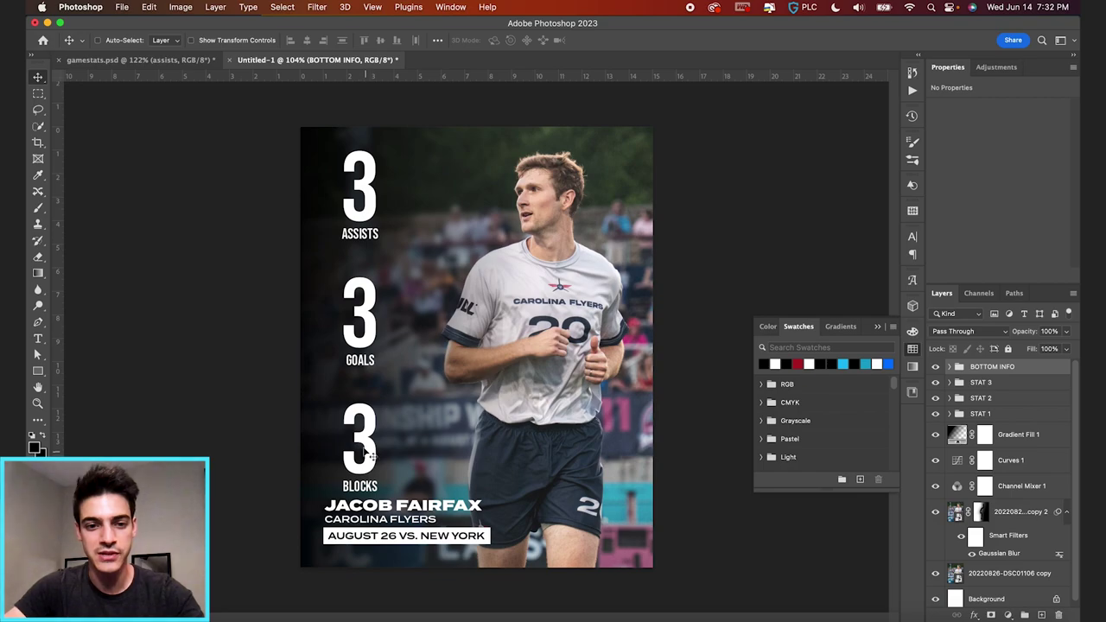
- Move the 3 BLOCKS stat group up, fine-tuning it against the grid
click(990, 385)
drag(413, 460, 410, 442)
key(super+apostrophe)
scroll(355, 457, up, 5)
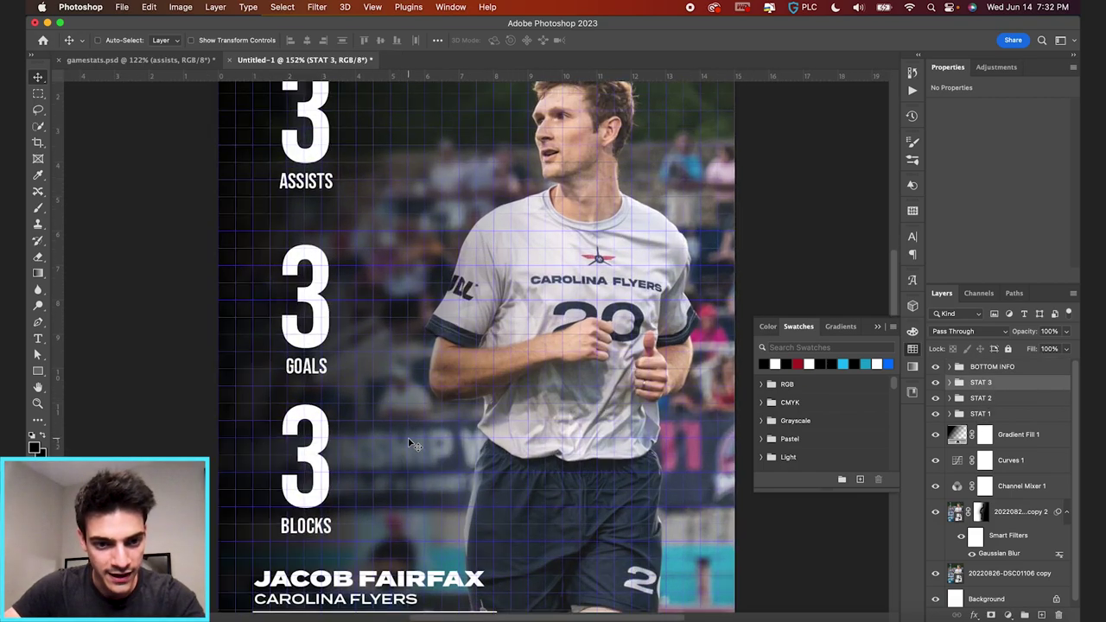
key(Up)
key(Up)
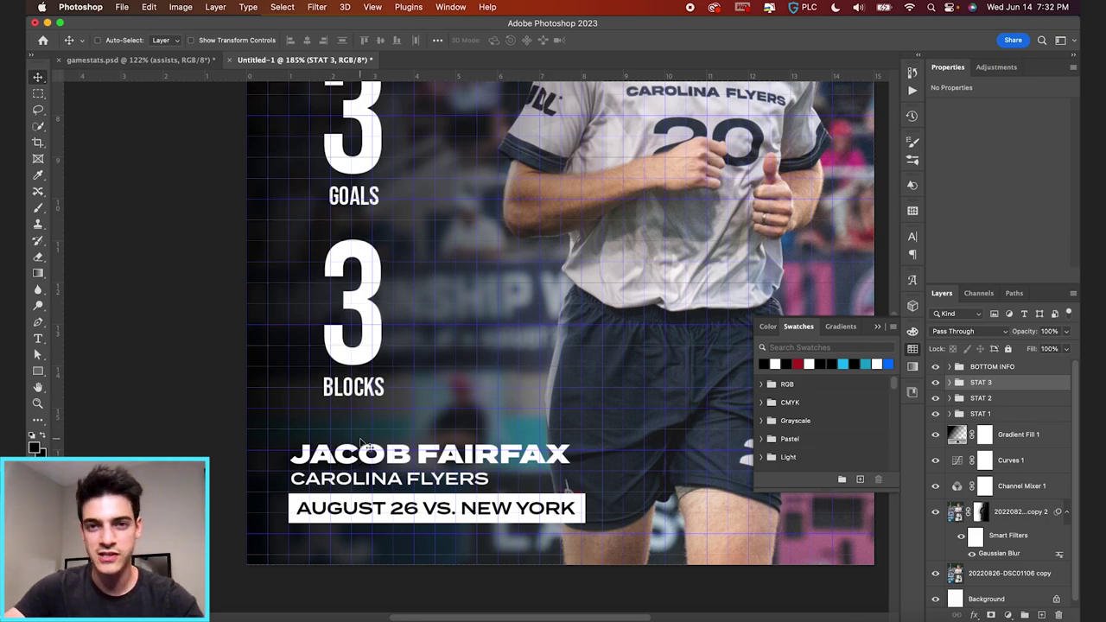
key(super+apostrophe)
key(super+0)
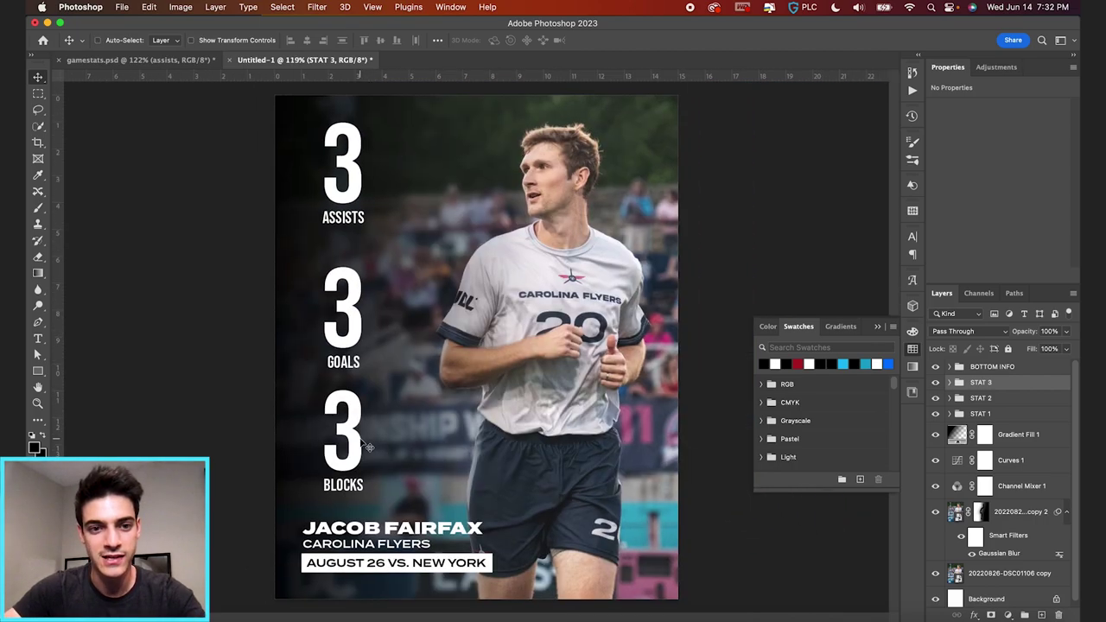
- Select all three STAT groups and distribute them evenly in the vertical direction
shift+click(991, 415)
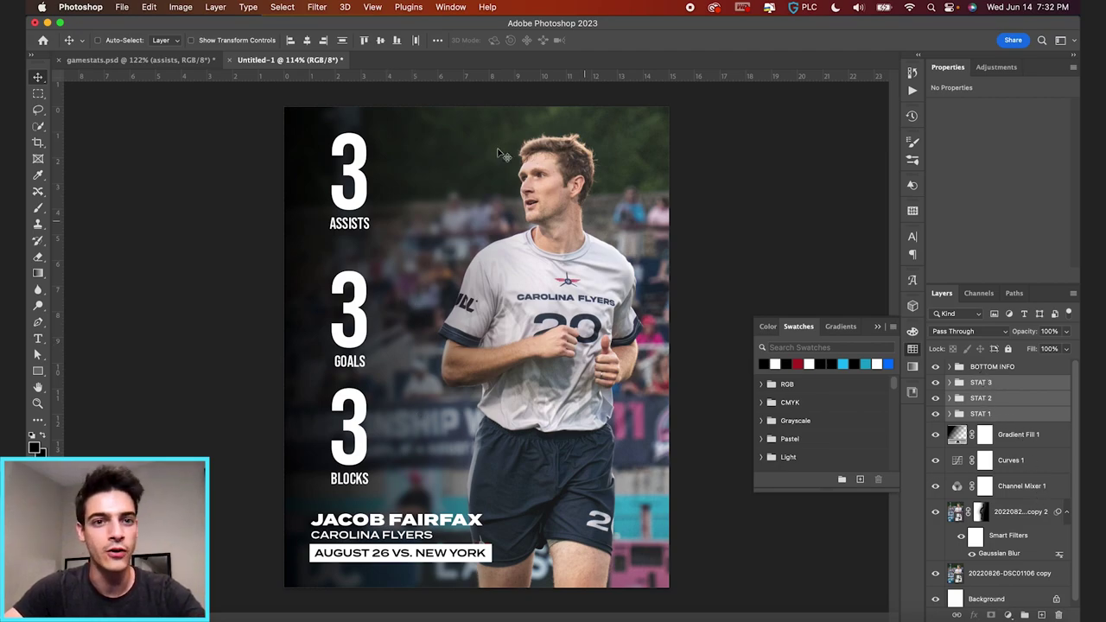
click(343, 40)
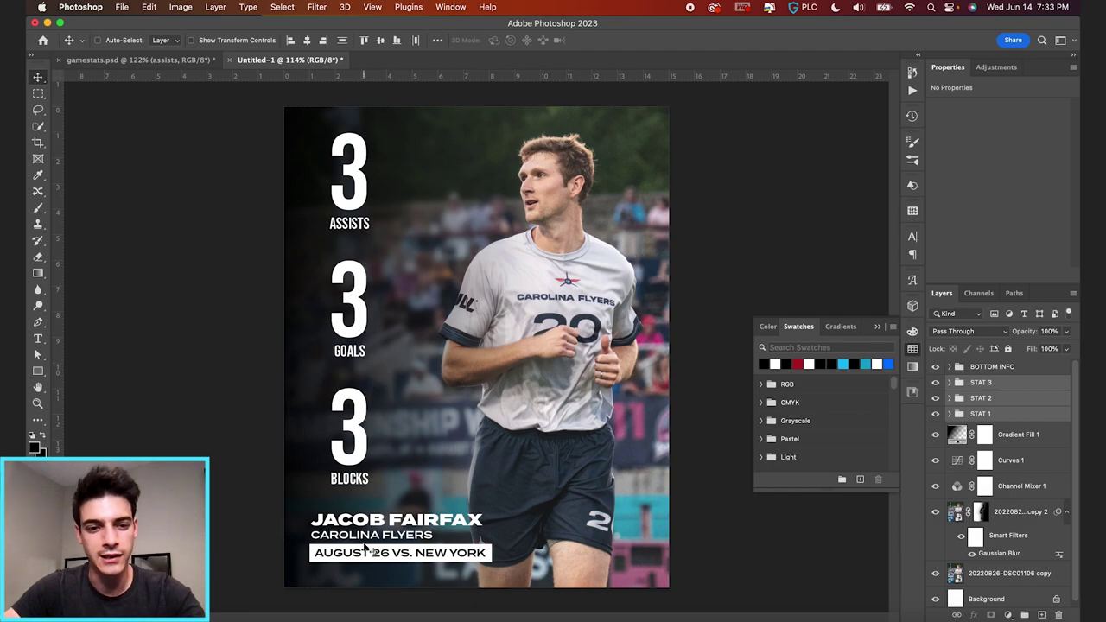
scroll(412, 464, up, 5)
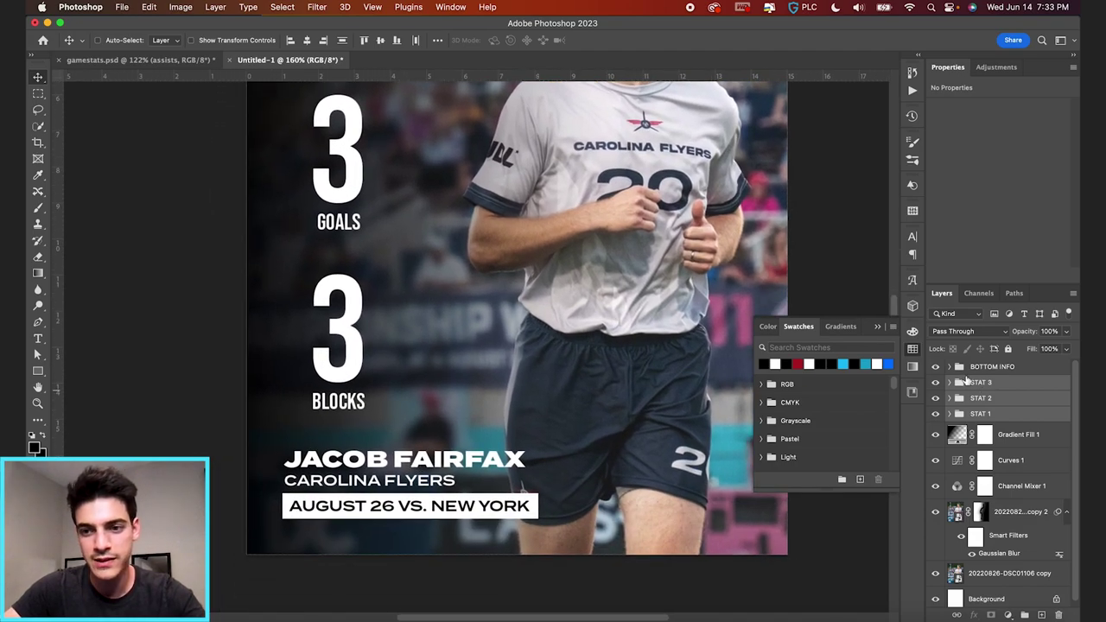
click(952, 367)
- Scale the whole BOTTOM INFO group down slightly with Free Transform
click(994, 442)
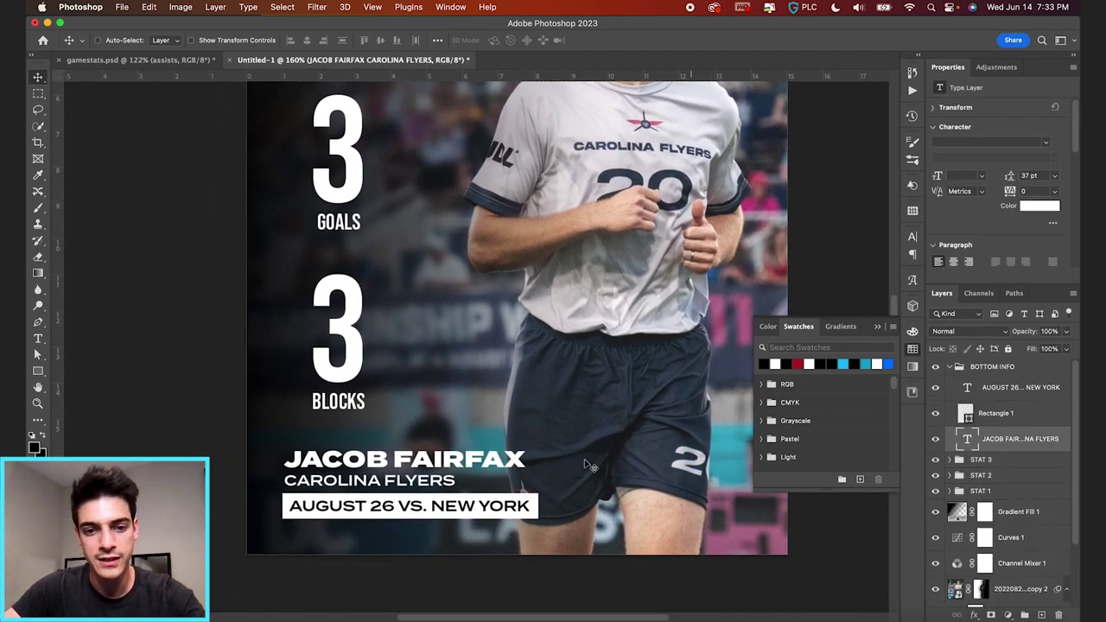
key(super+t)
key(Escape)
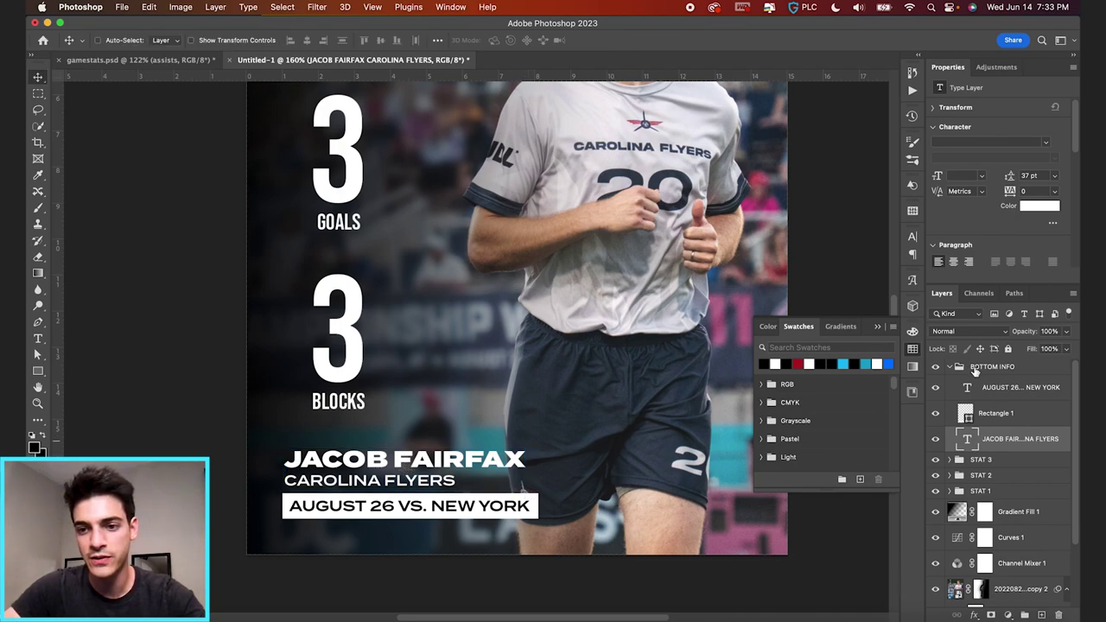
click(975, 370)
key(super+t)
drag(539, 520, 521, 516)
key(Return)
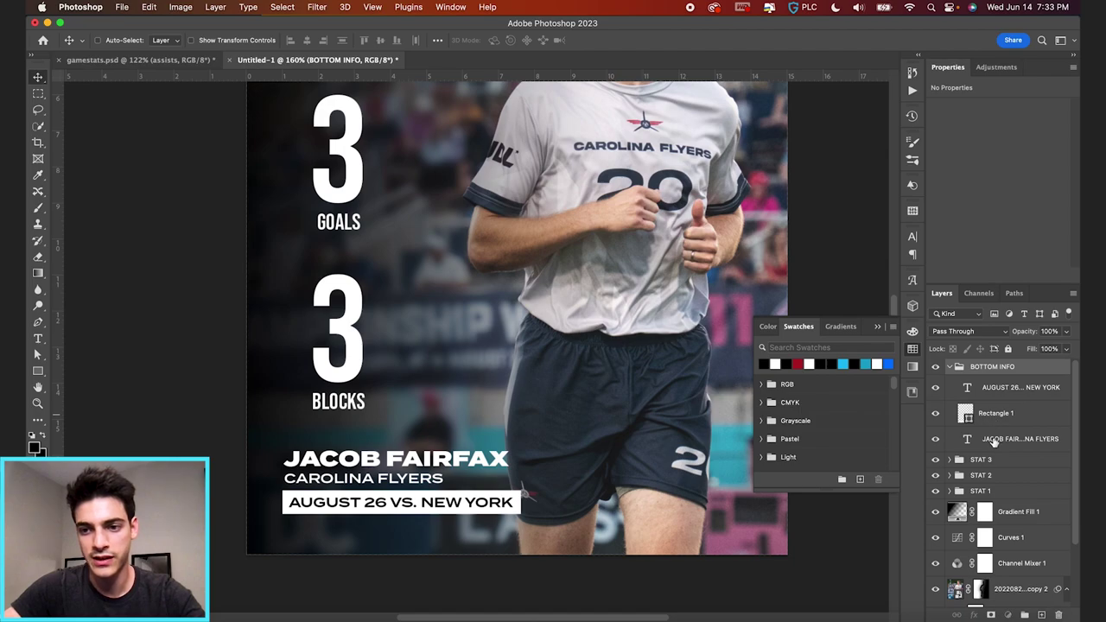
- Shrink the name-and-team text to about 93% and the date text slightly
click(994, 440)
key(super+t)
drag(512, 487, 496, 483)
key(Return)
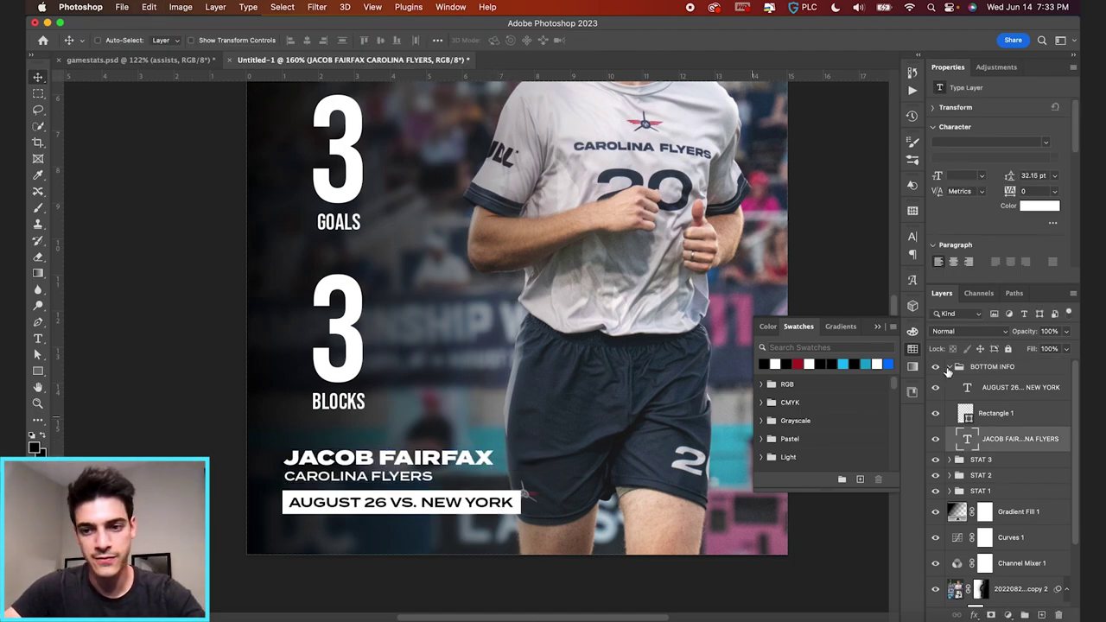
click(981, 392)
key(super+t)
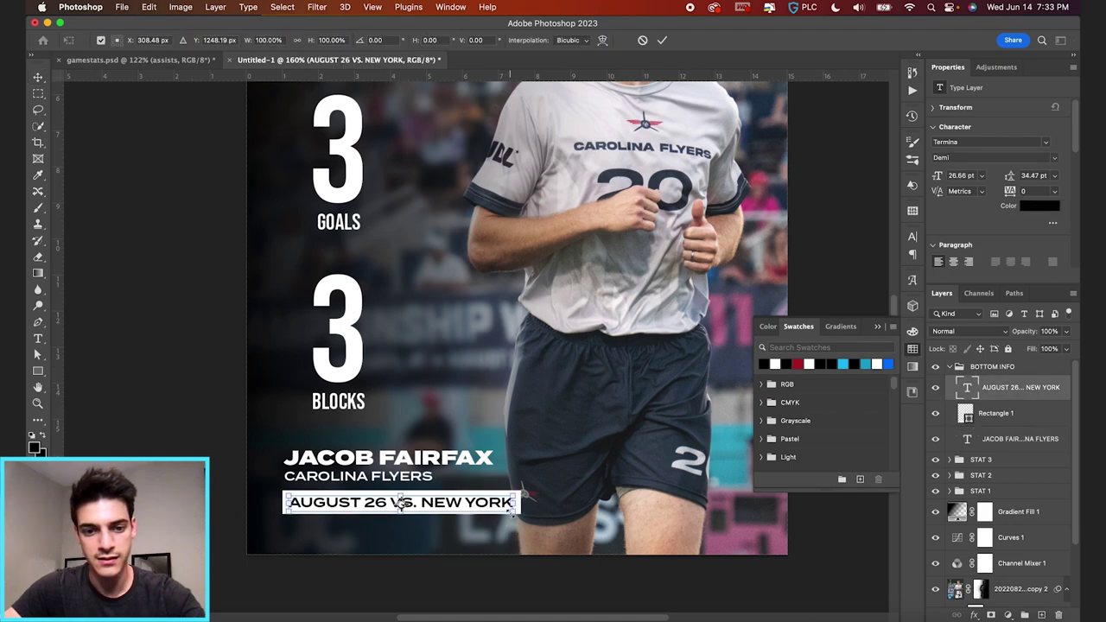
mouse_move(518, 492)
mouse_down()
mouse_move(507, 491)
mouse_move(509, 503)
mouse_up()
key(Return)
- Commit the widened white date bar and zoom in and out to check the layout
click(990, 416)
key(super+t)
key(Return)
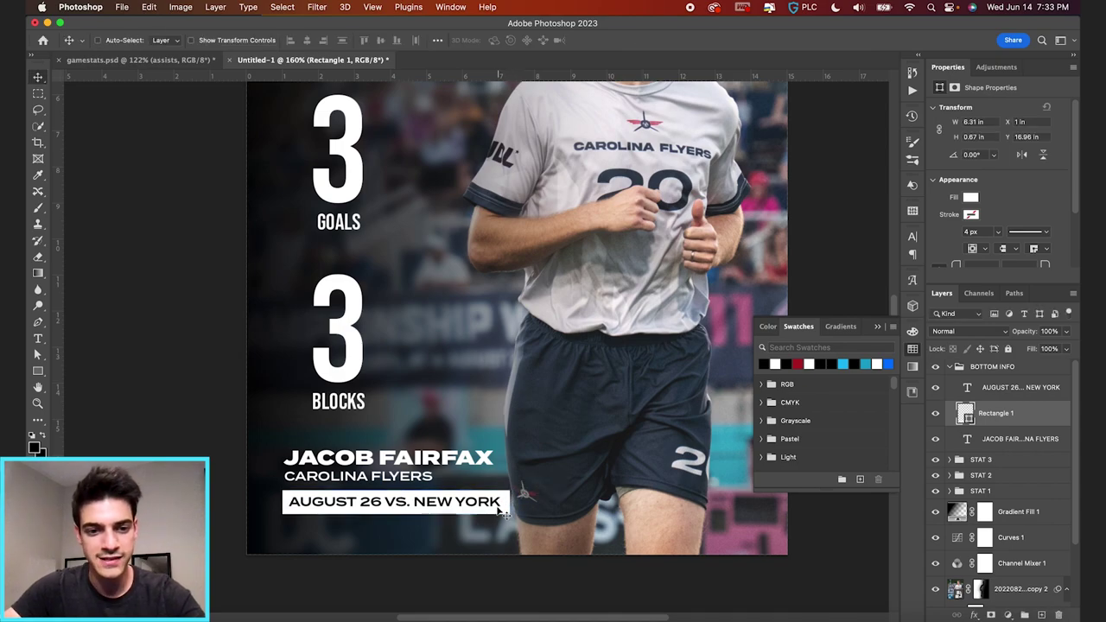
key(super+0)
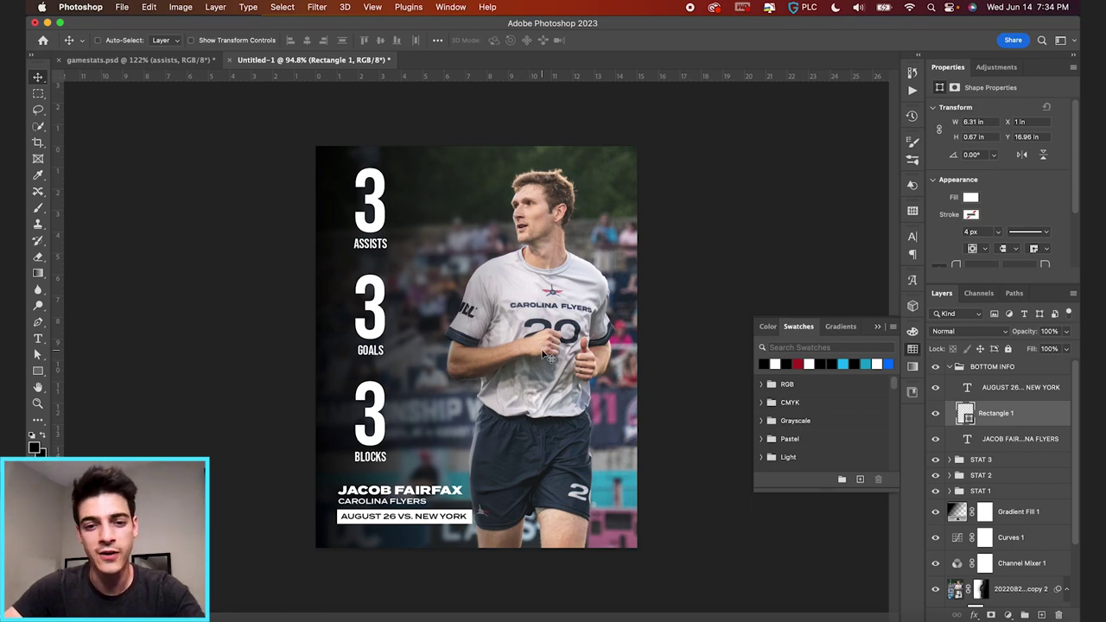
key(super+equal)
scroll(482, 270, down, 3)
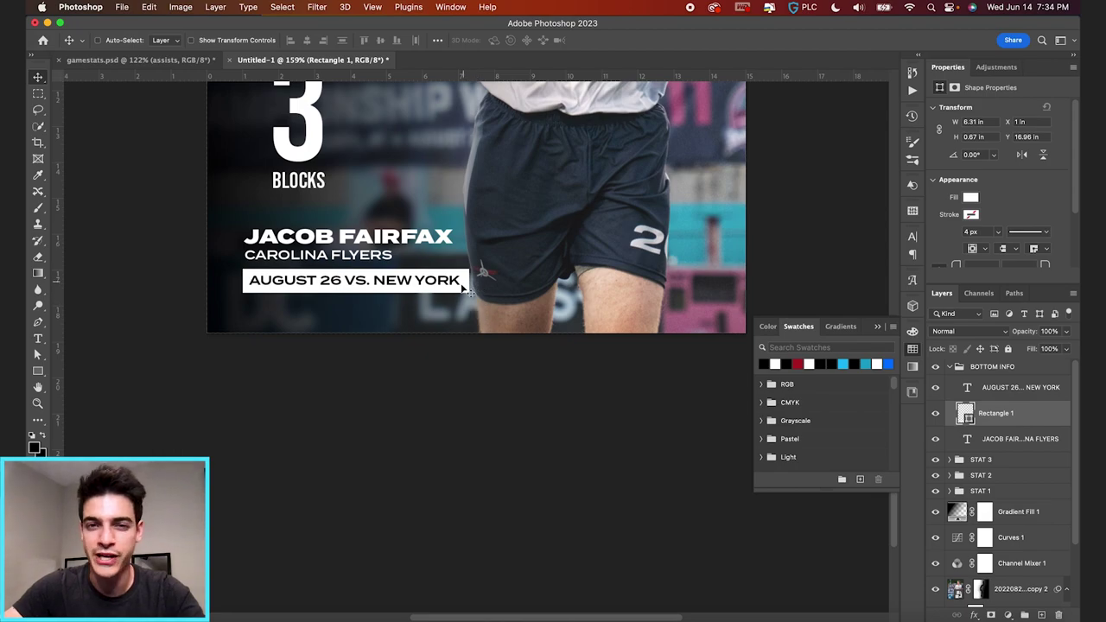
key(super+0)
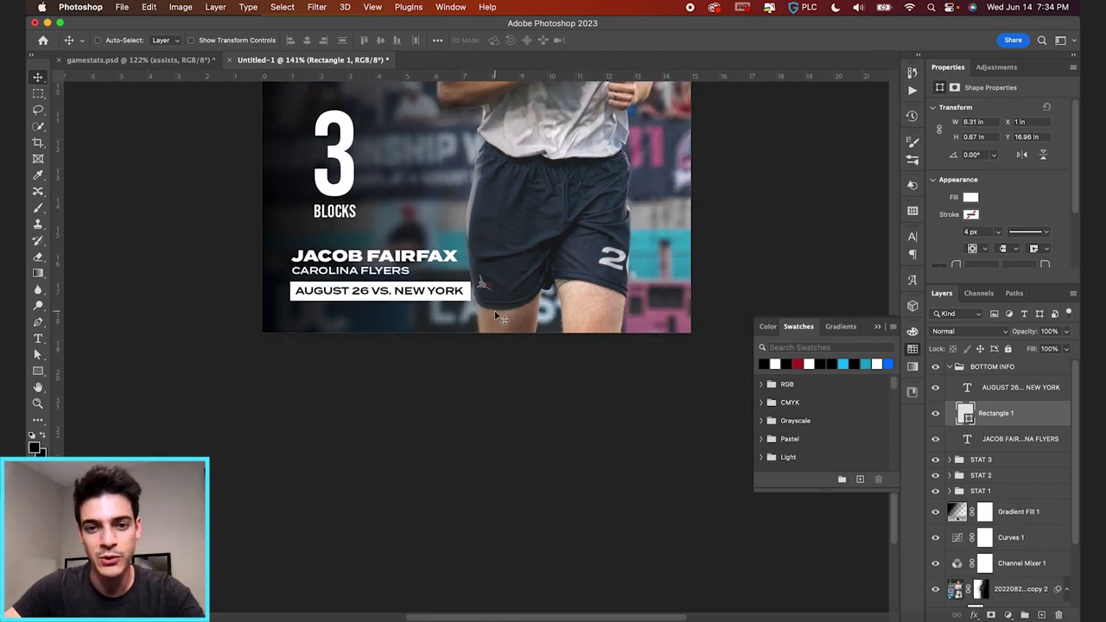
scroll(498, 316, up, 2)
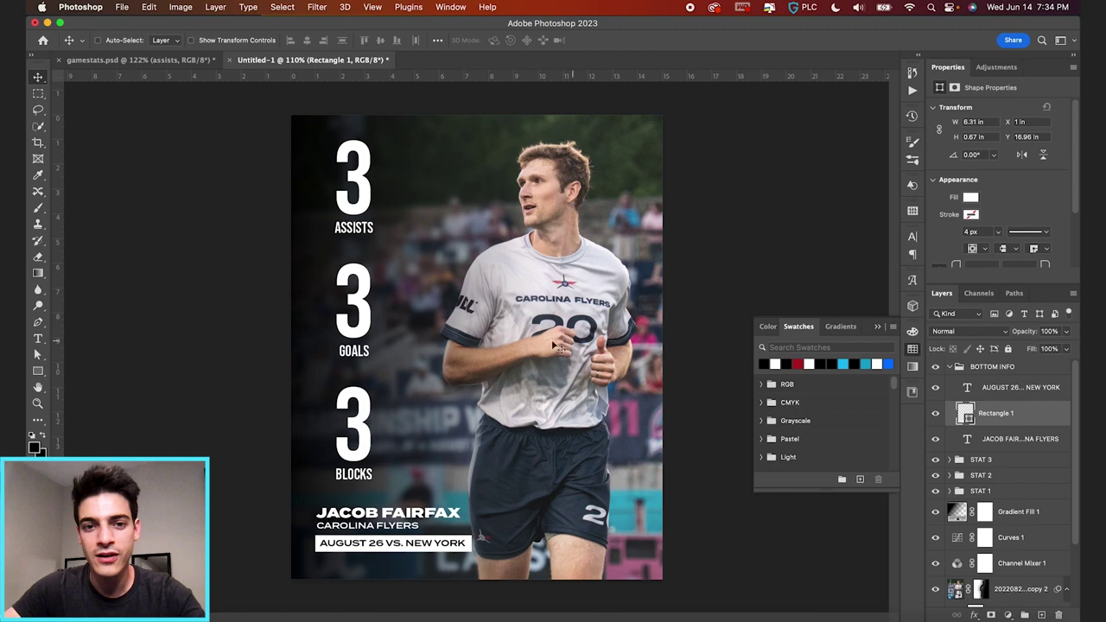
scroll(1007, 489, down, 3)
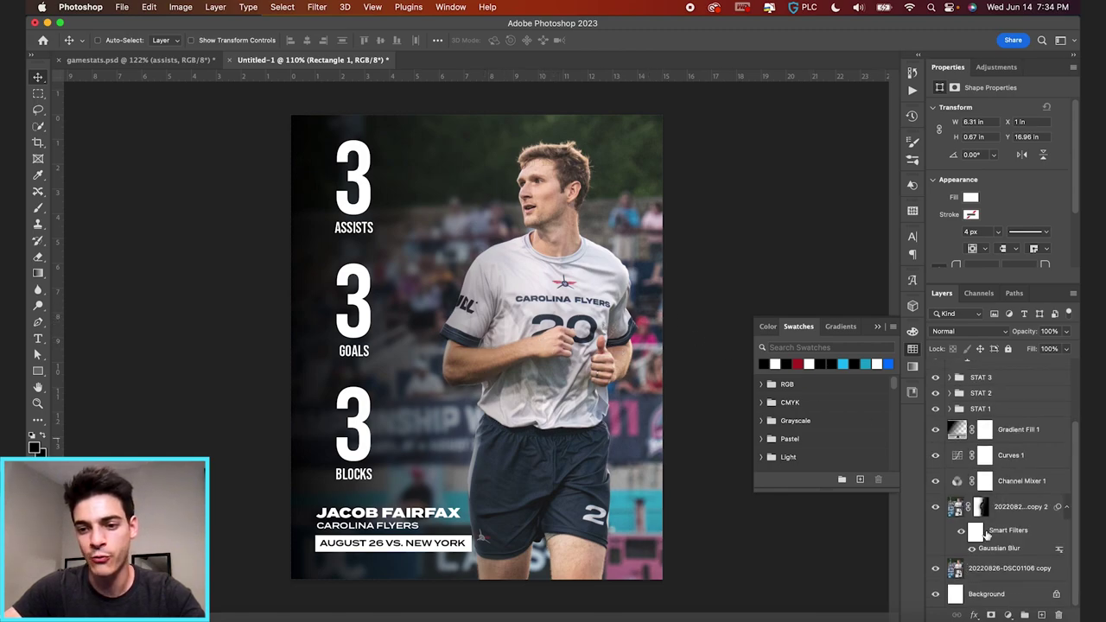
click(1011, 517)
- Shift both photo layers right, then add a rasterized black gradient above Curves 1 rising from the bottom
shift+click(1012, 570)
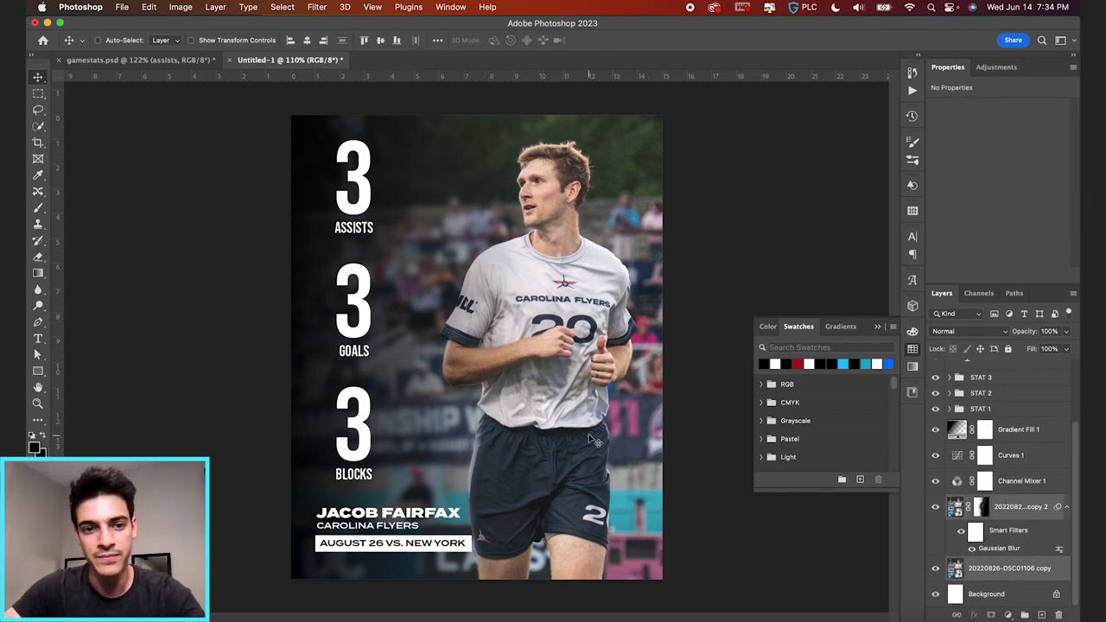
drag(597, 441, 611, 438)
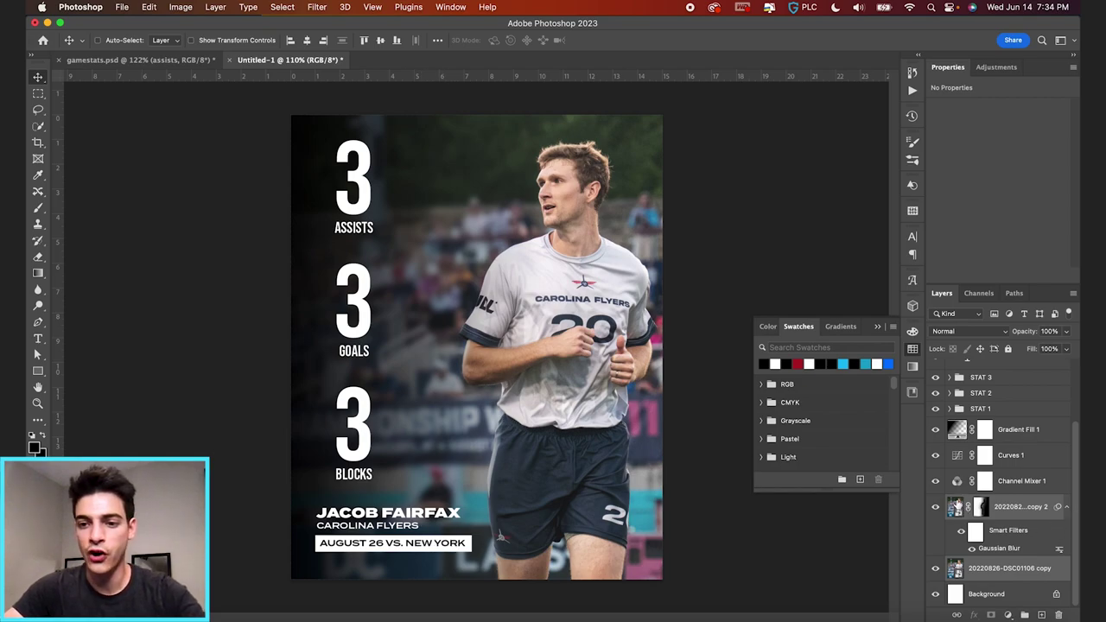
click(959, 457)
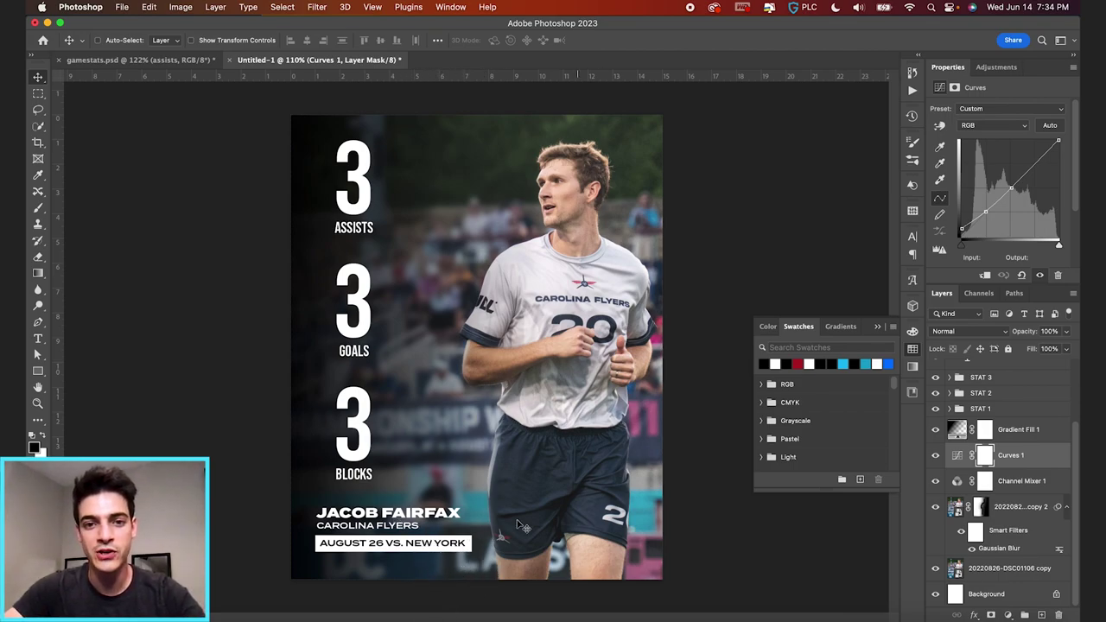
key(alt+shift+super+n)
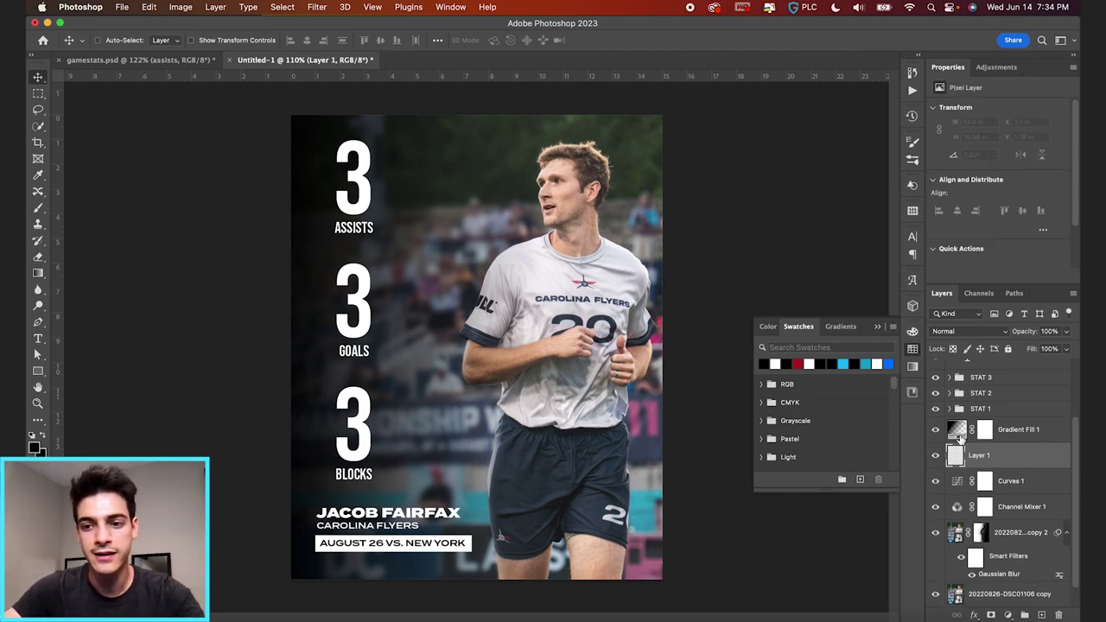
click(958, 432)
click(958, 457)
click(38, 274)
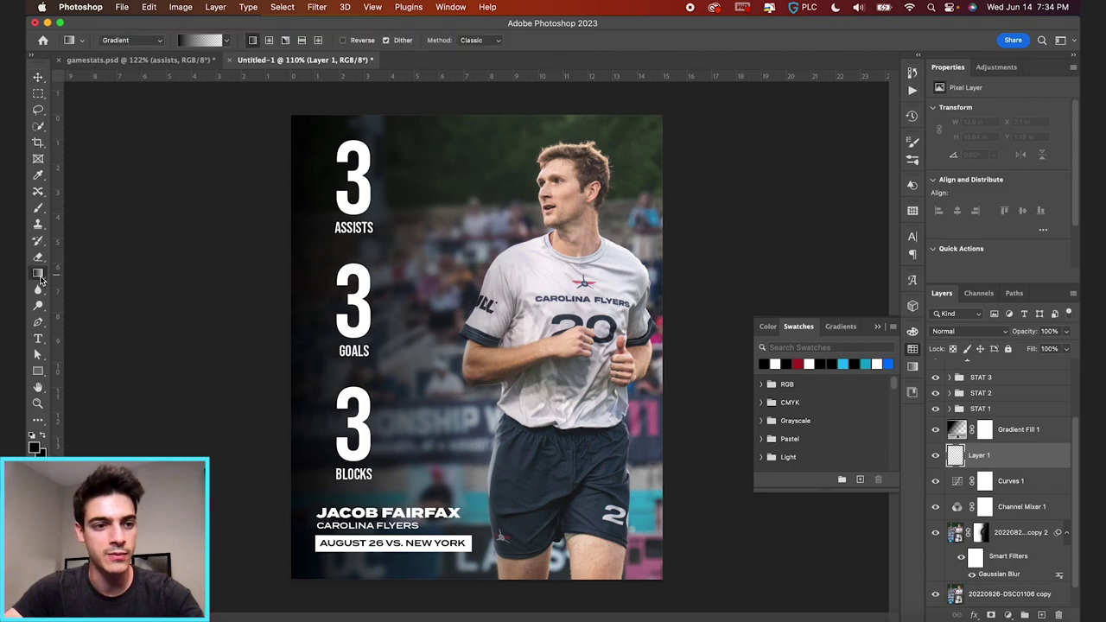
drag(486, 594, 485, 449)
key(v)
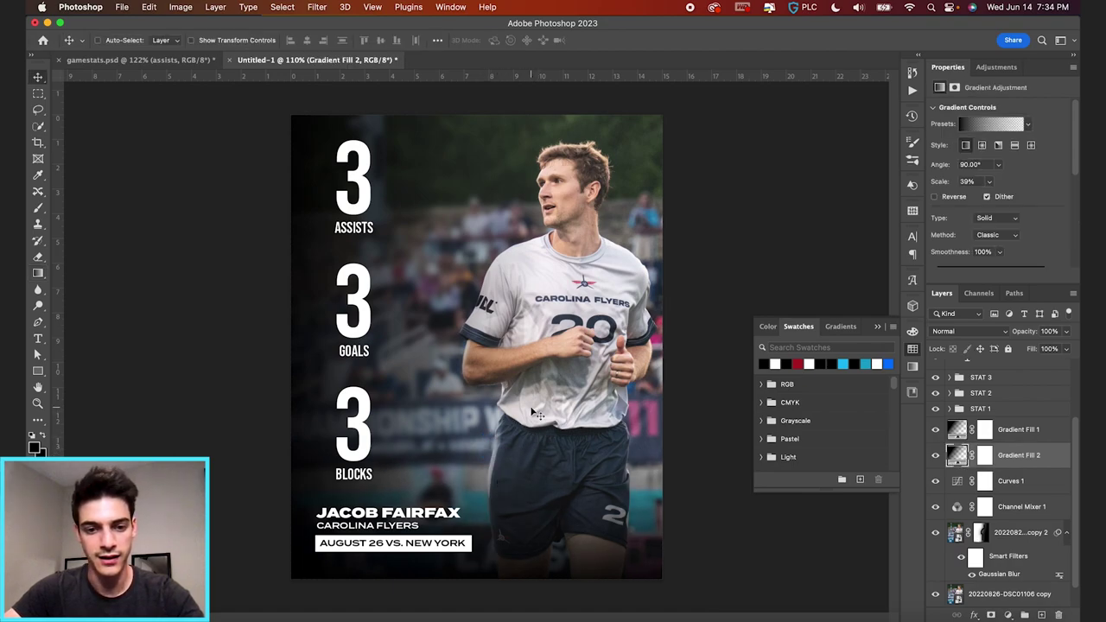
right_click(1025, 458)
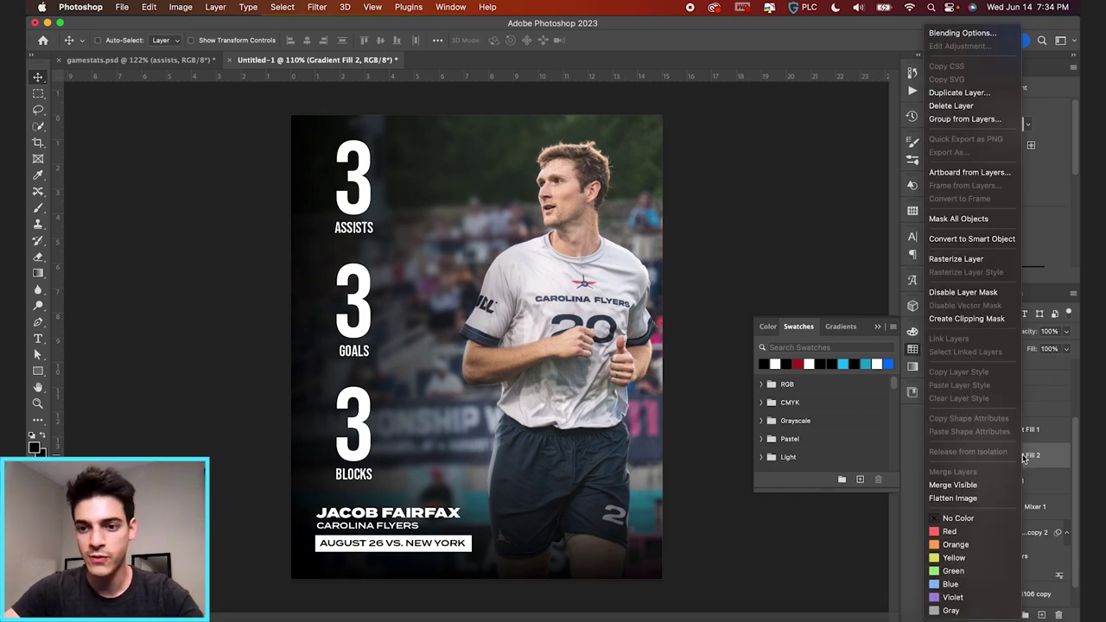
click(1000, 262)
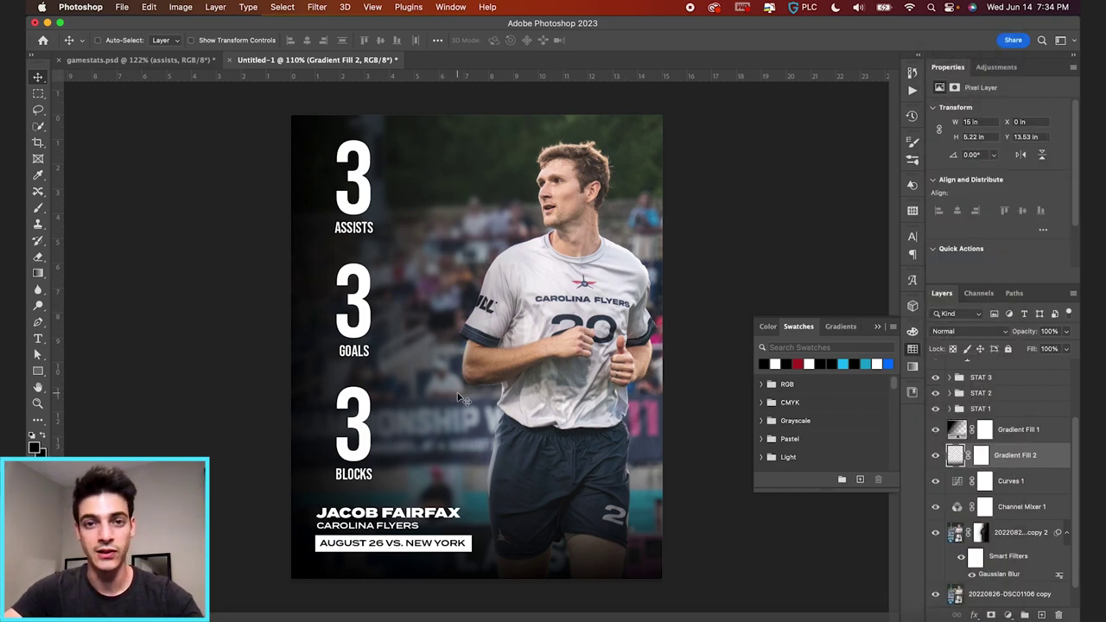
drag(520, 273, 515, 320)
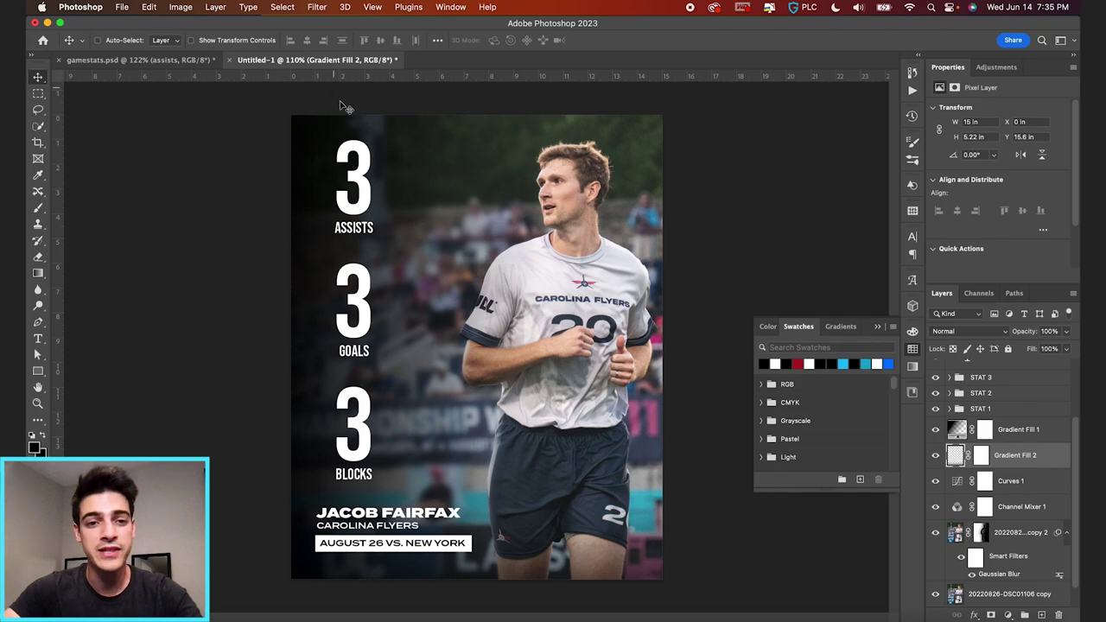
- On a new layer above Gradient Fill 1, fill a full-height strip behind the stats with navy
click(957, 429)
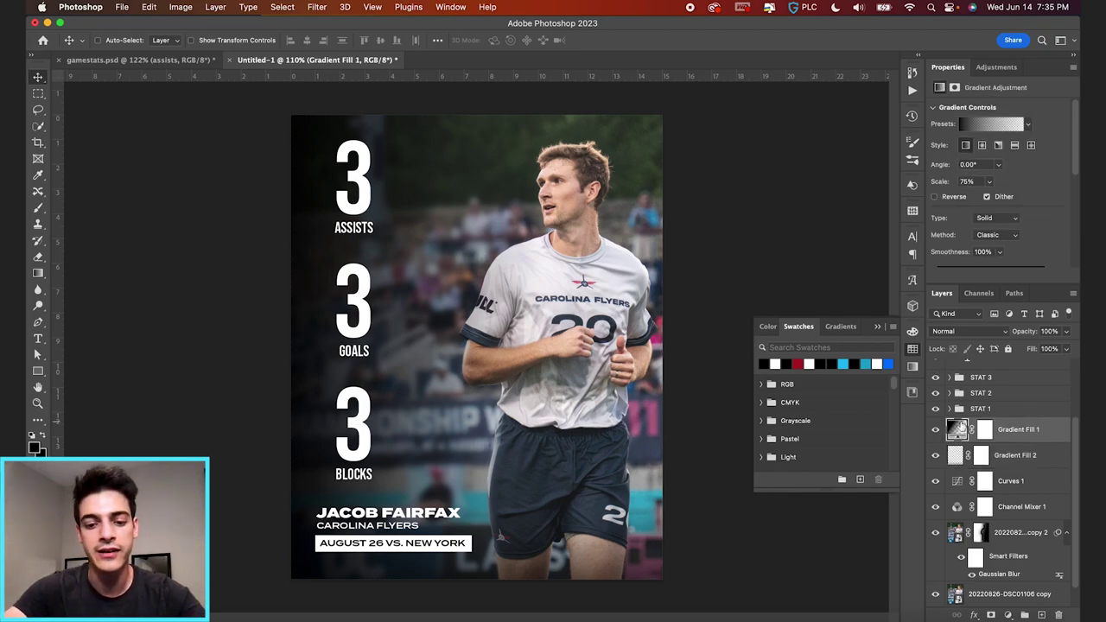
key(super+shift+alt+n)
key(m)
drag(294, 103, 408, 605)
scroll(796, 405, down, 10)
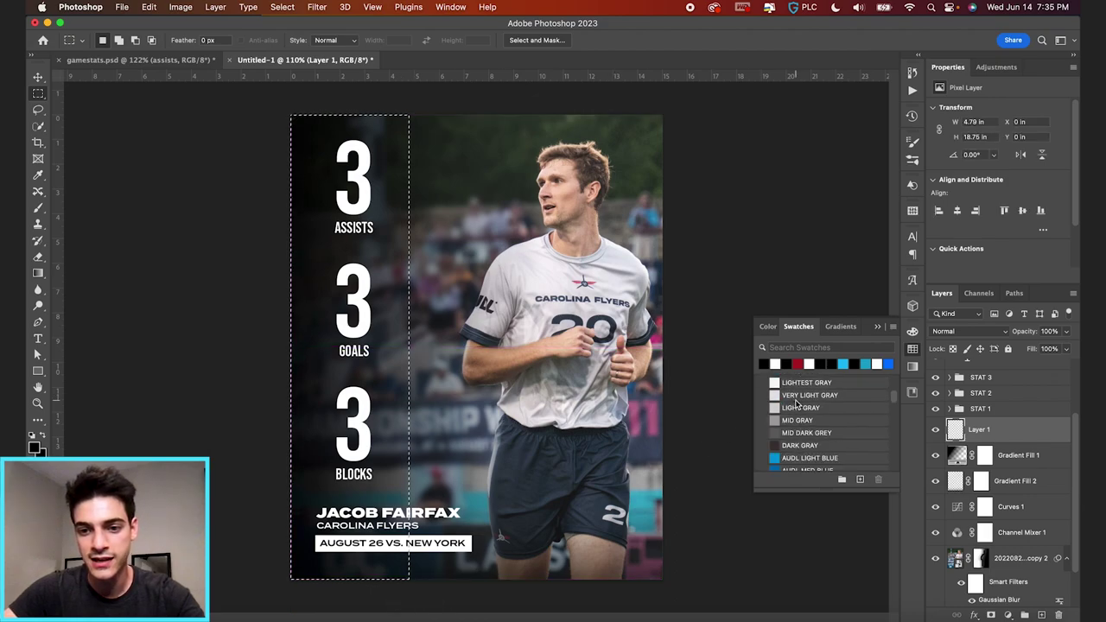
scroll(782, 414, down, 2)
scroll(782, 435, down, 6)
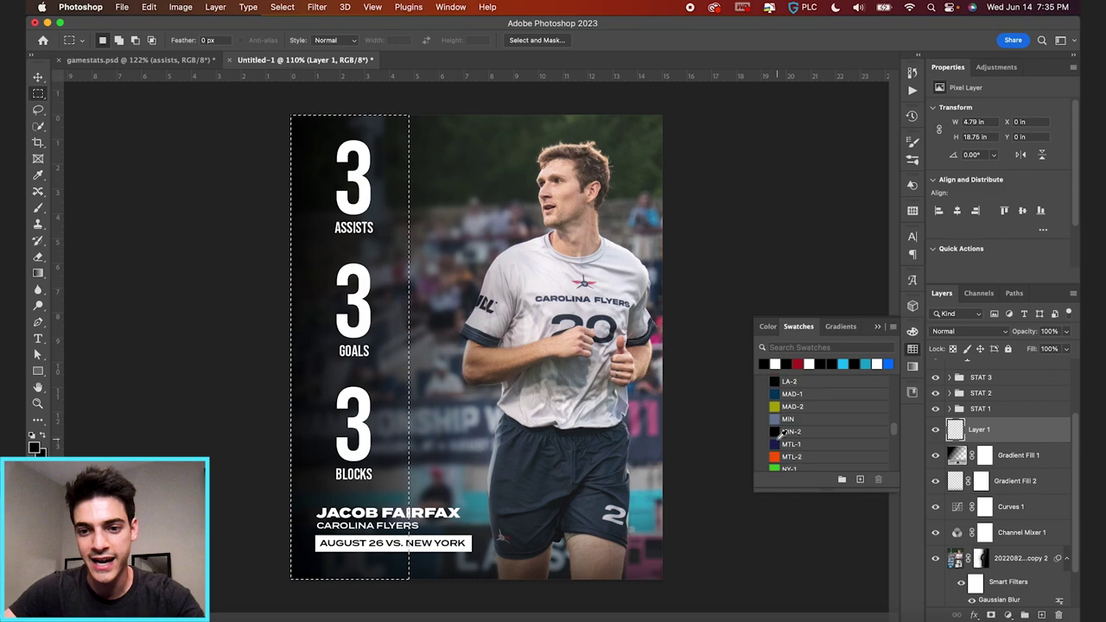
click(775, 395)
key(g)
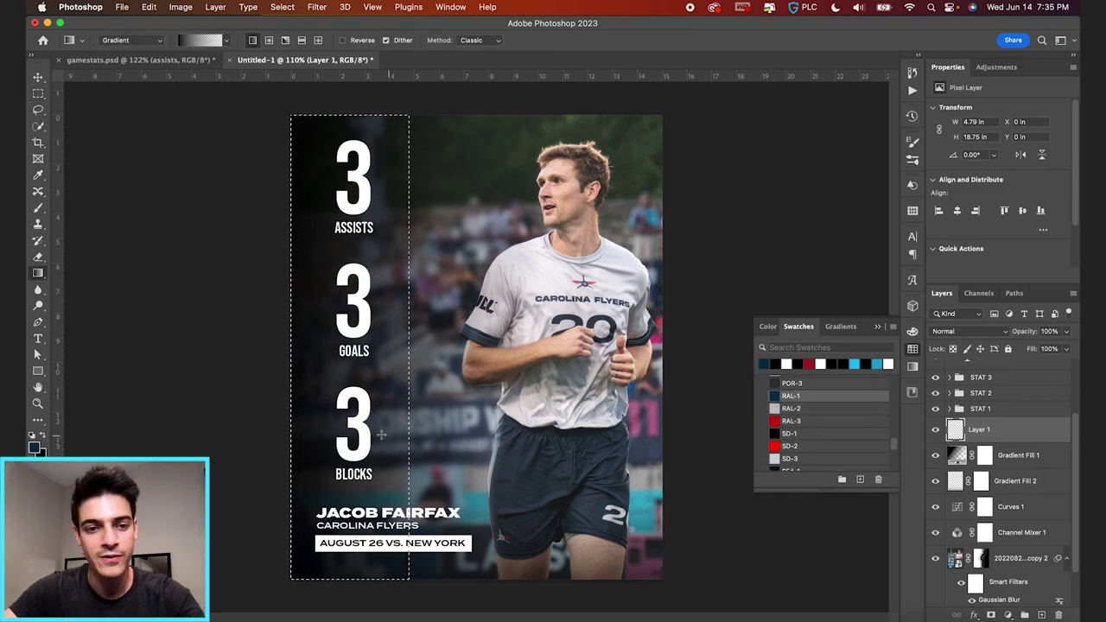
key(shift+g)
click(378, 432)
key(ctrl+d)
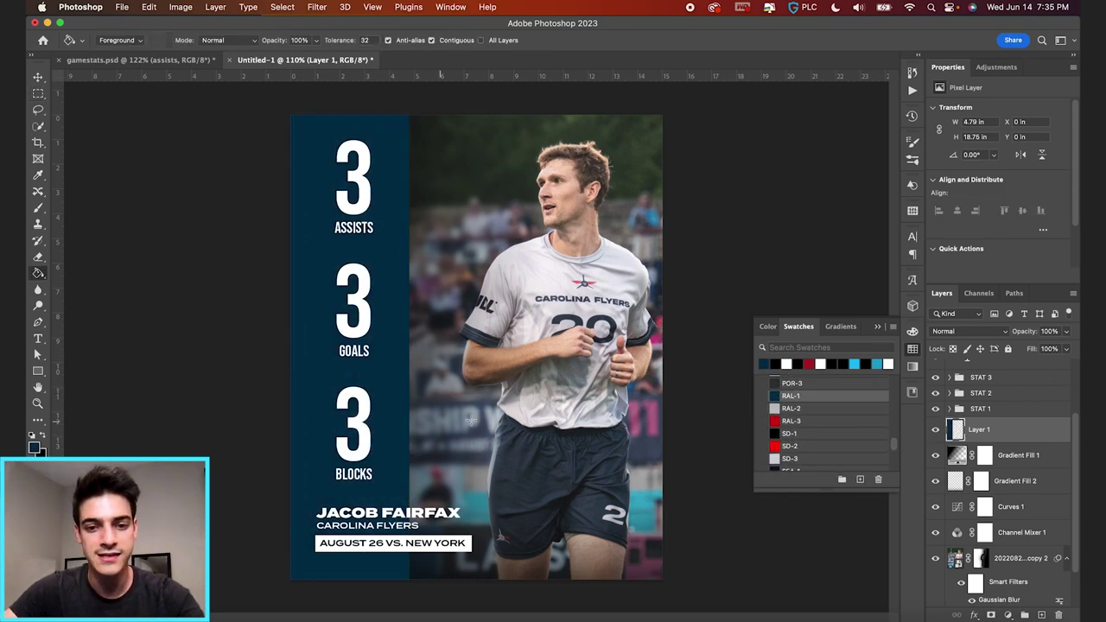
- On another new layer, fill the area behind the name-and-date block with red
key(ctrl+shift+alt+n)
key(m)
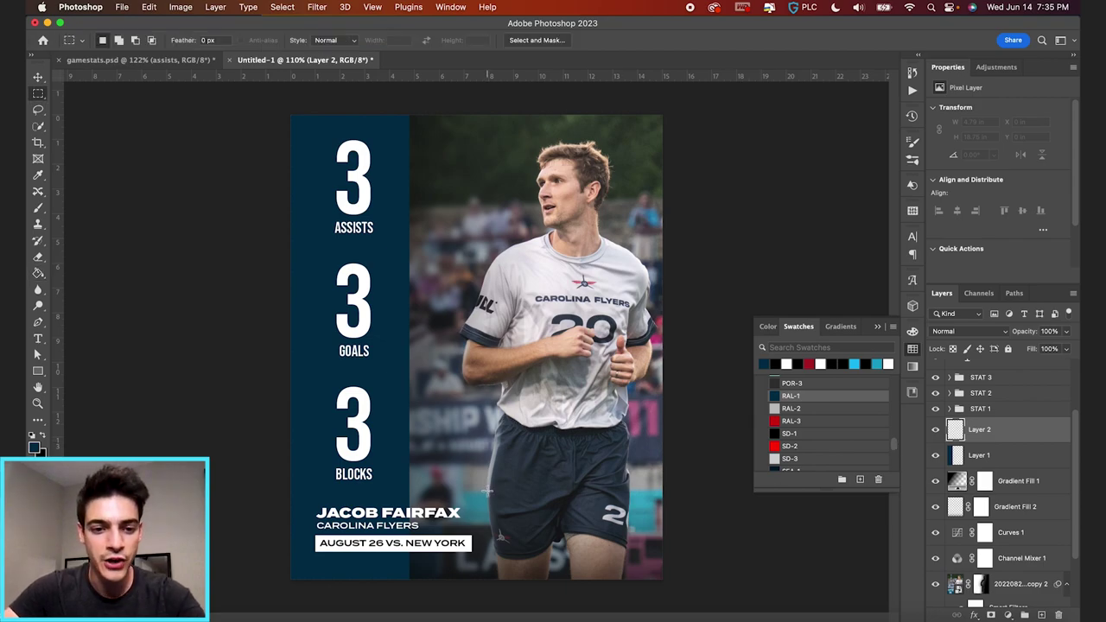
drag(291, 496, 484, 602)
click(775, 408)
key(g)
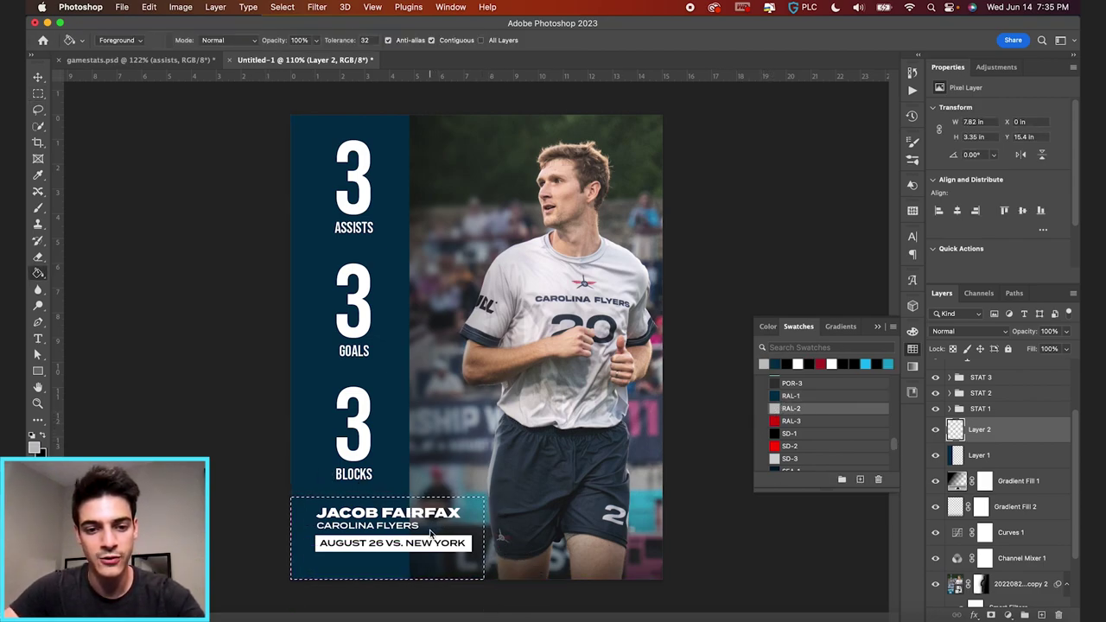
key(alt+BackSpace)
click(776, 421)
key(alt+BackSpace)
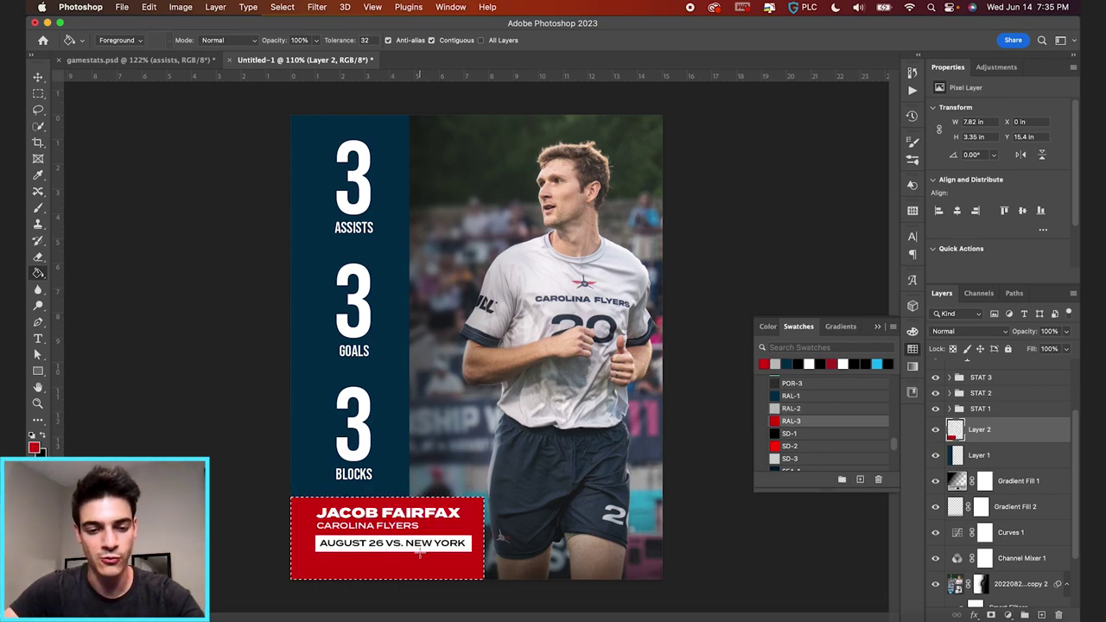
key(v)
scroll(986, 432, up, 3)
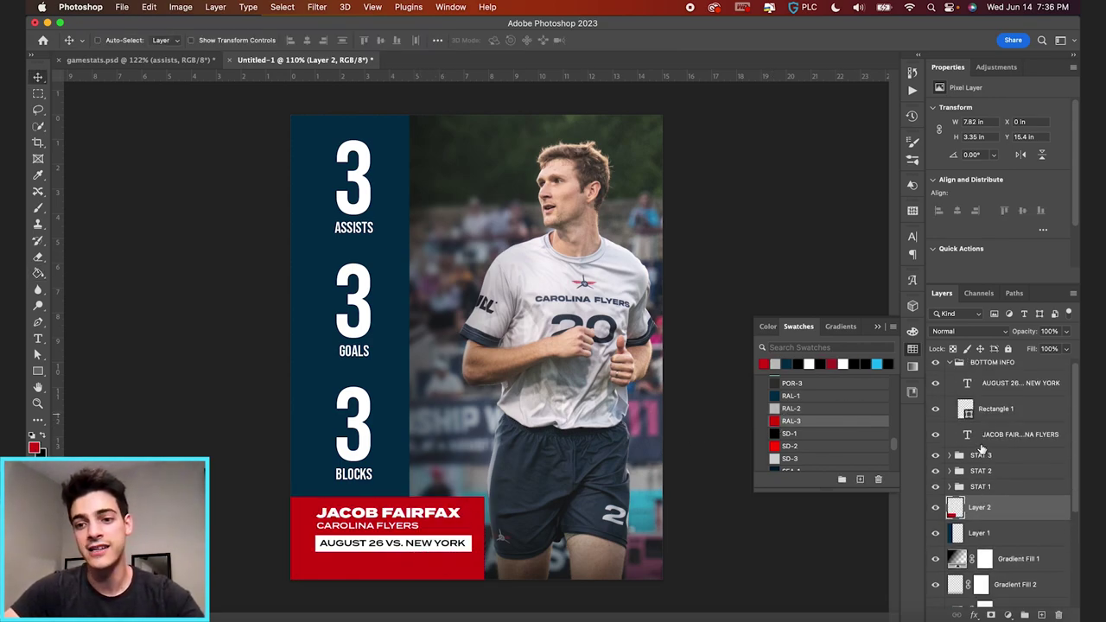
click(951, 363)
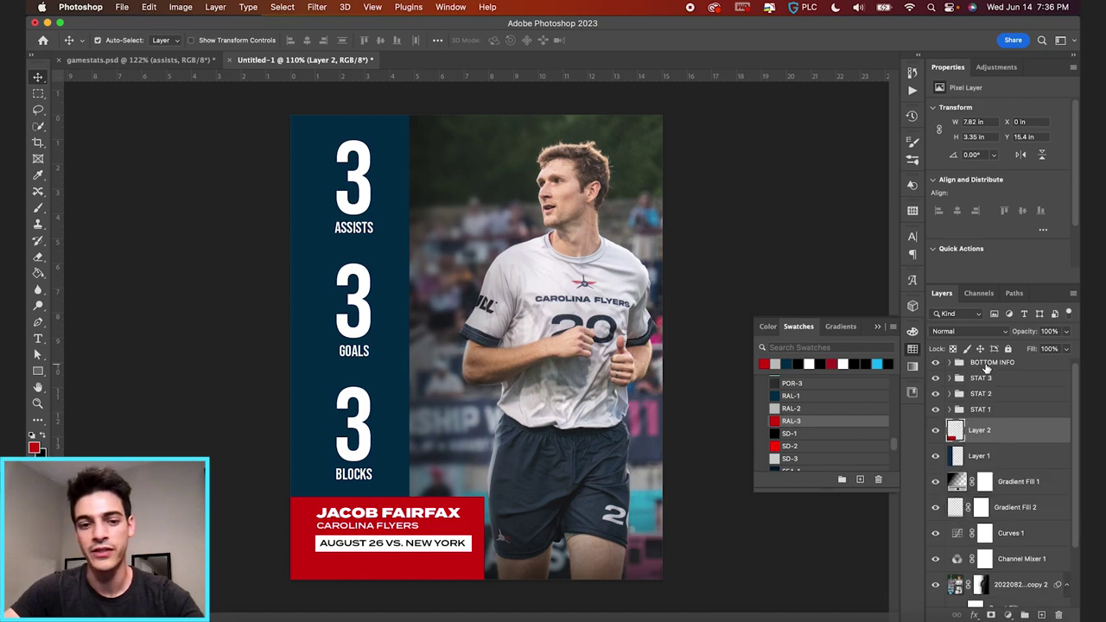
click(988, 363)
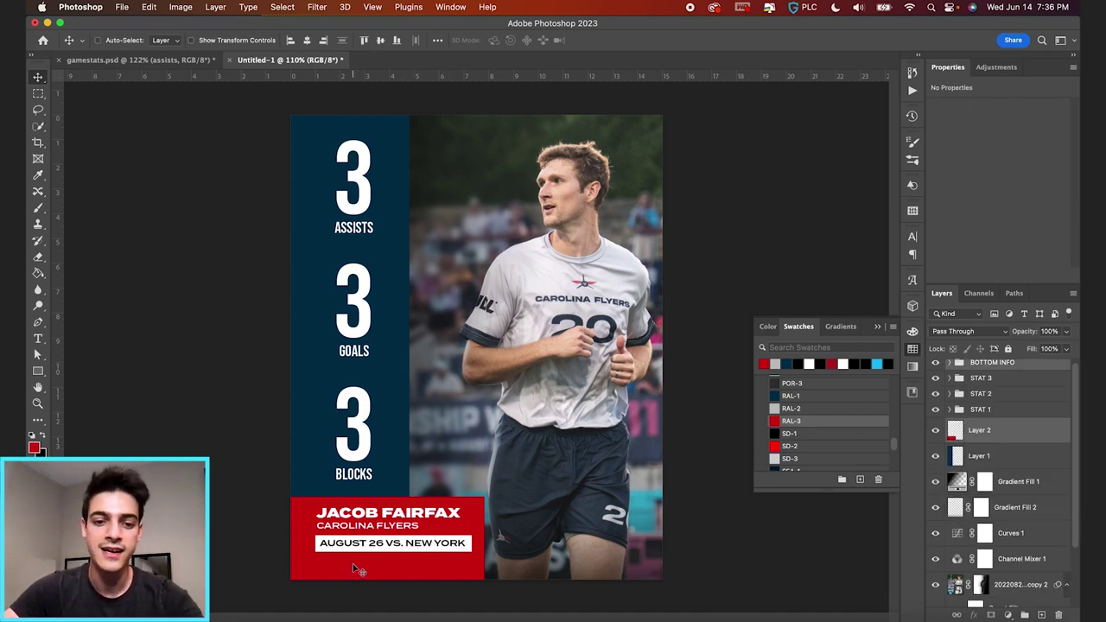
- Undo a trial move of BOTTOM INFO, then select and delete the navy and red layers
drag(353, 563, 562, 555)
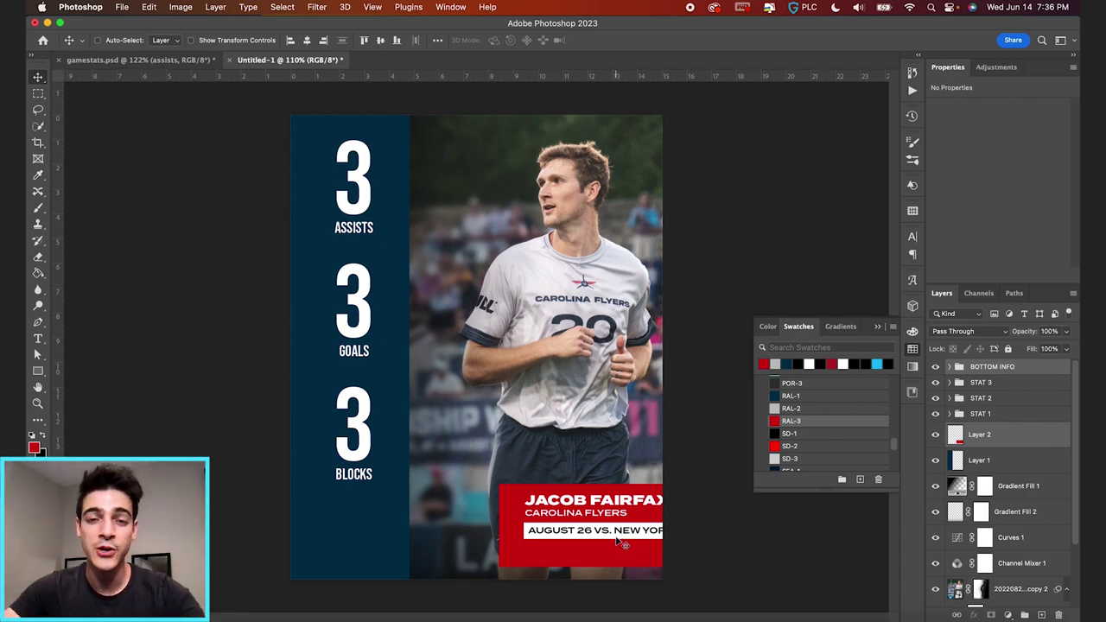
key(super+z)
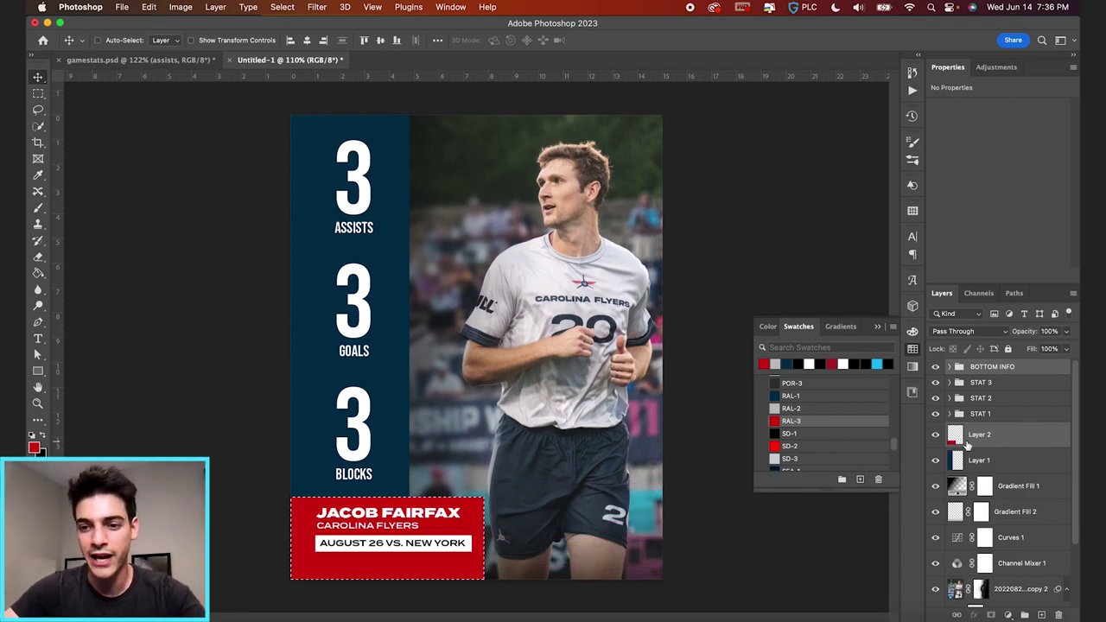
click(979, 459)
key(super+d)
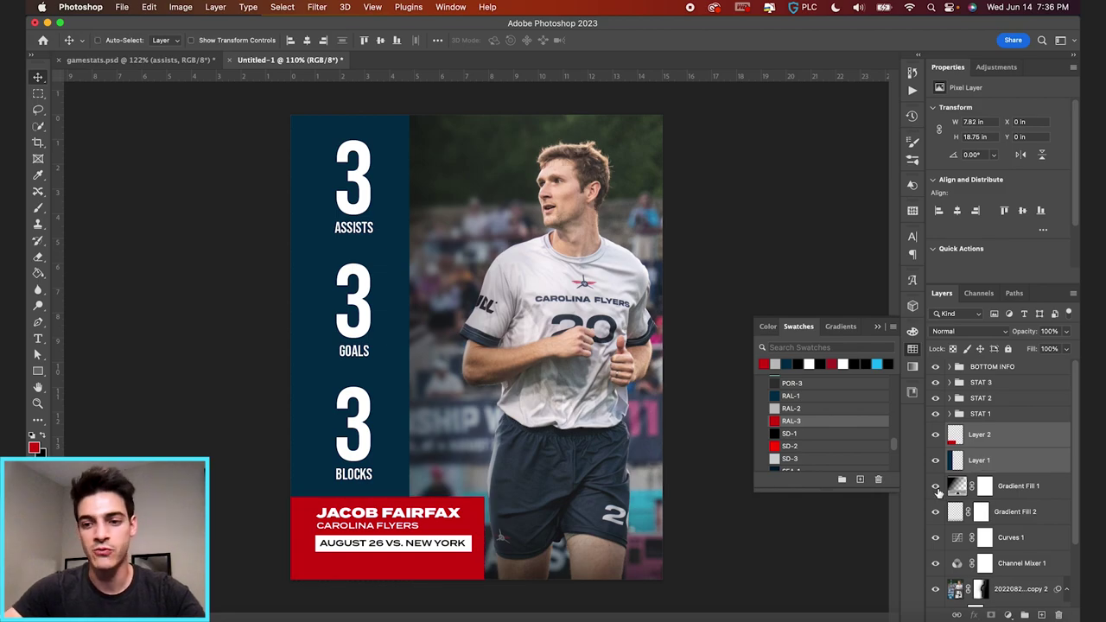
key(Delete)
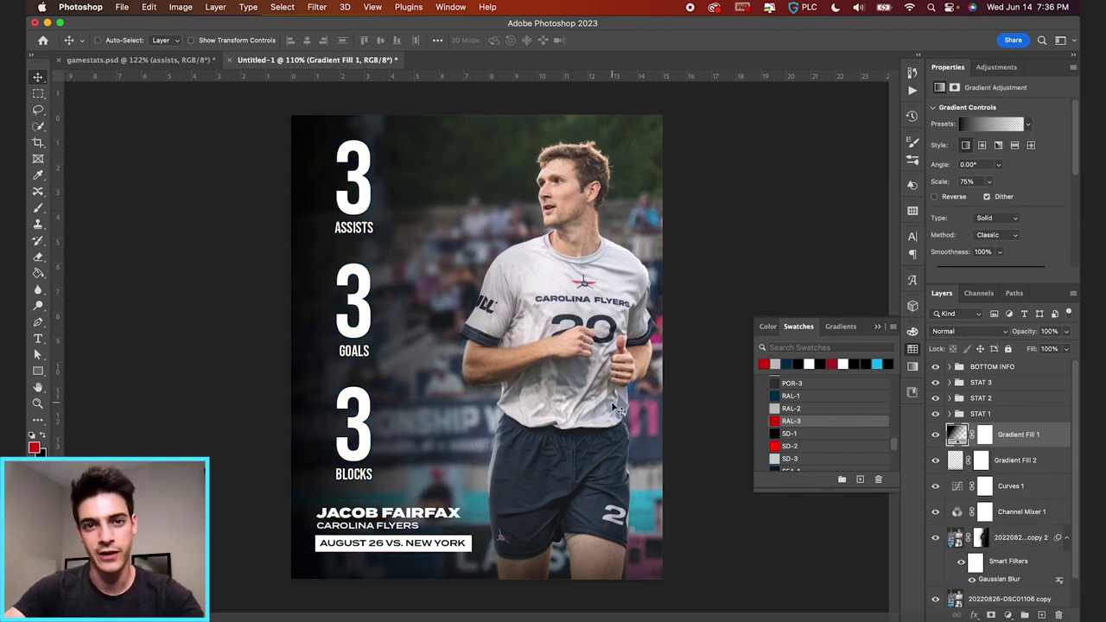